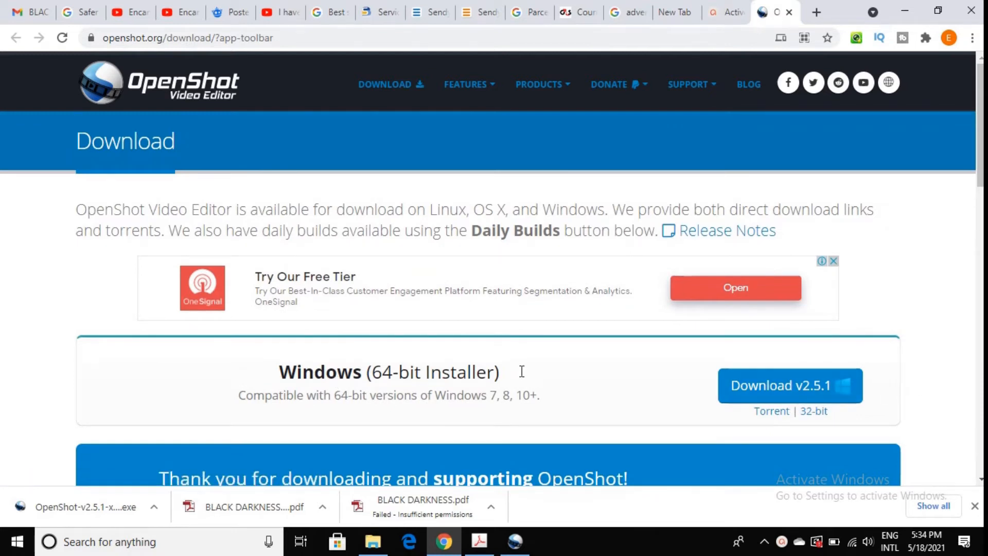
Step: Switch to OpenShot Video Editor and zoom the timeline out to a 20-second scale
scroll(669, 376, "down", 3)
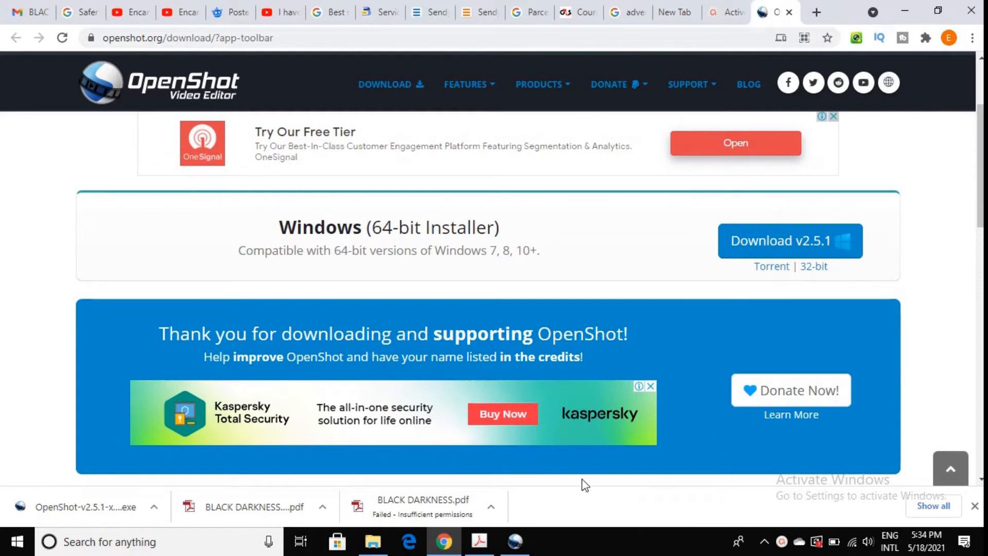
left_click(515, 541)
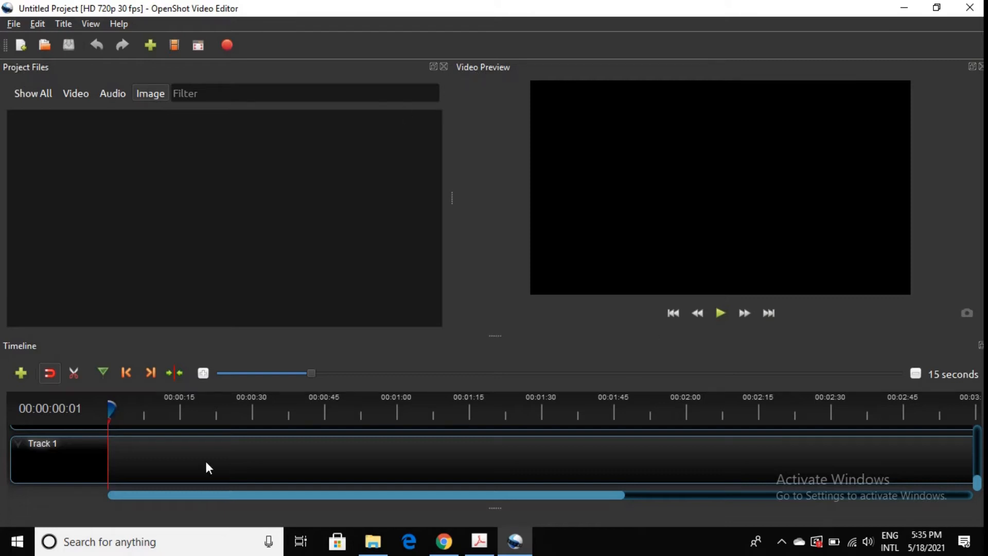
scroll(177, 460, "up", 2)
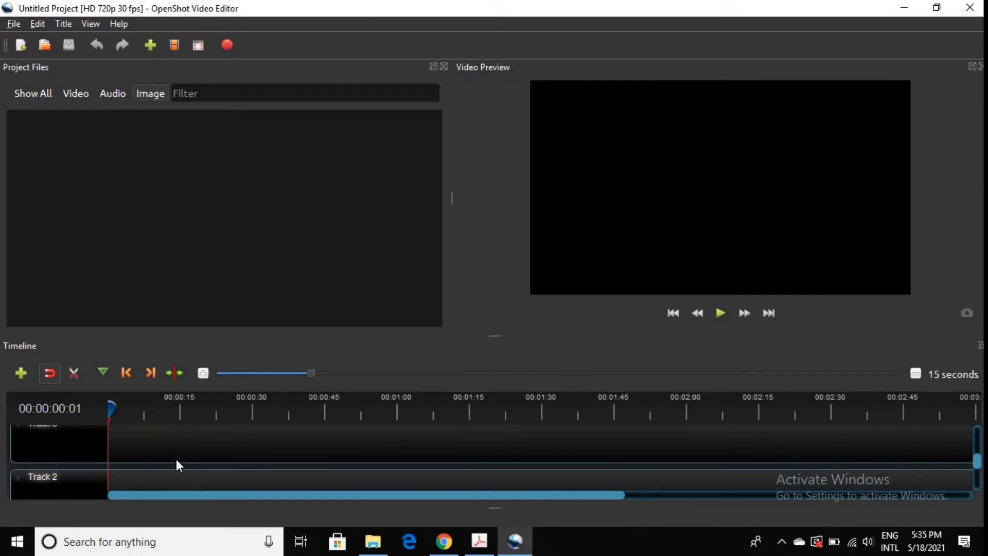
scroll(176, 461, "down", 2)
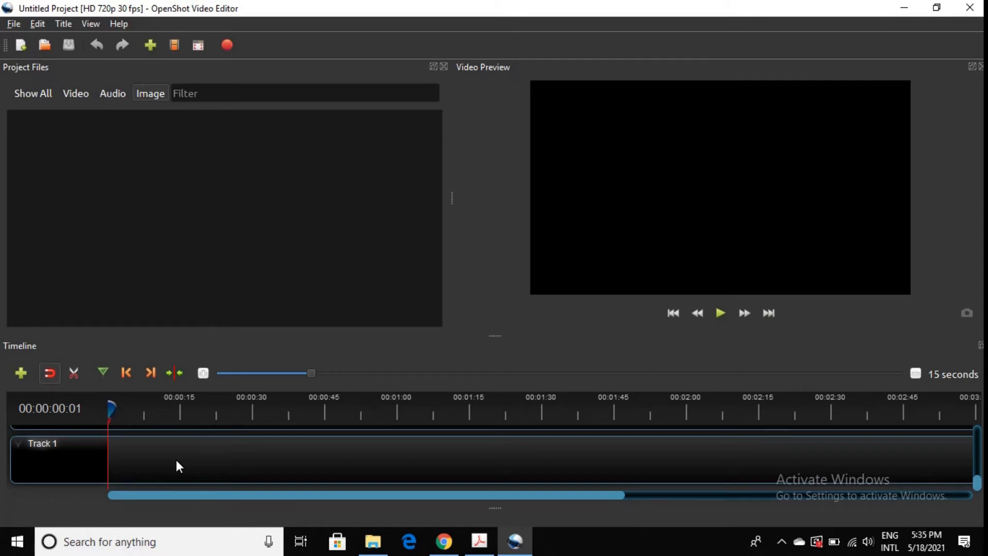
left_click_drag(312, 374, 338, 379)
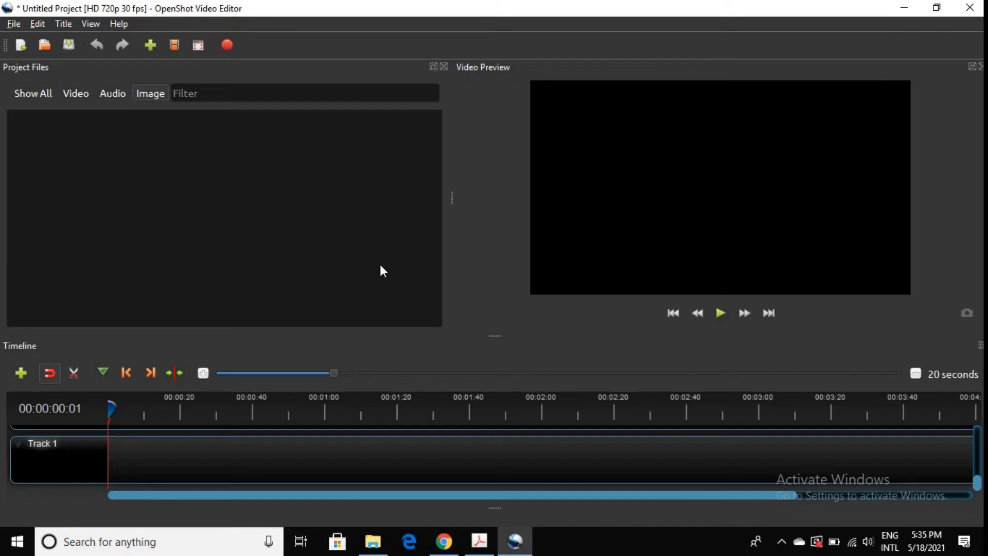
left_click(12, 24)
mouse_move(71, 154)
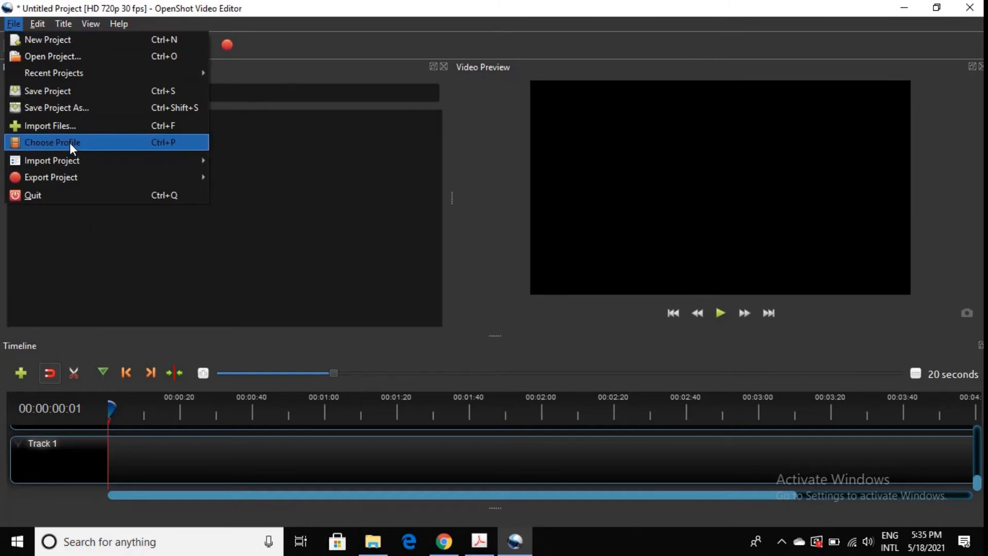
left_click(235, 138)
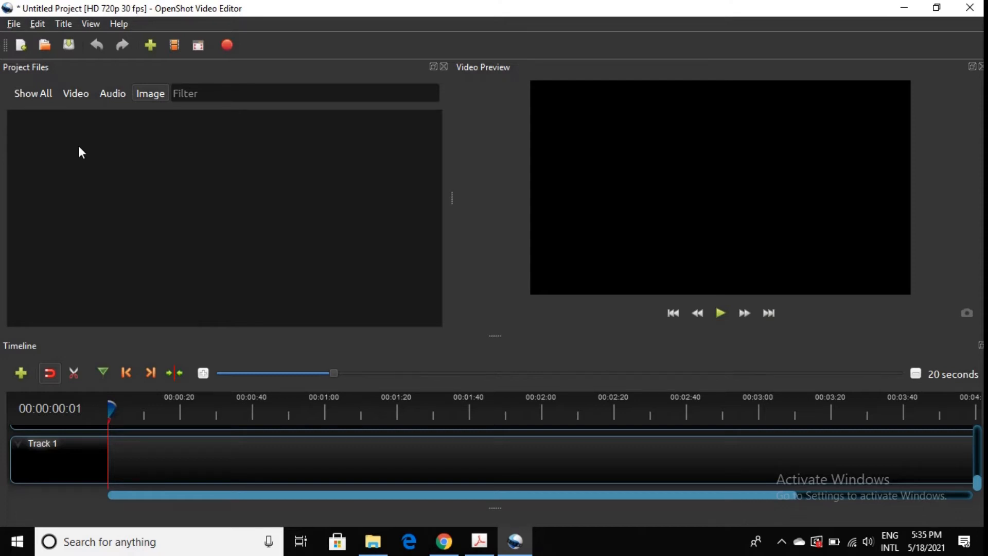
Step: Set the project profile to HD 1080p 25 fps (1920x1080)
left_click(14, 24)
left_click(53, 143)
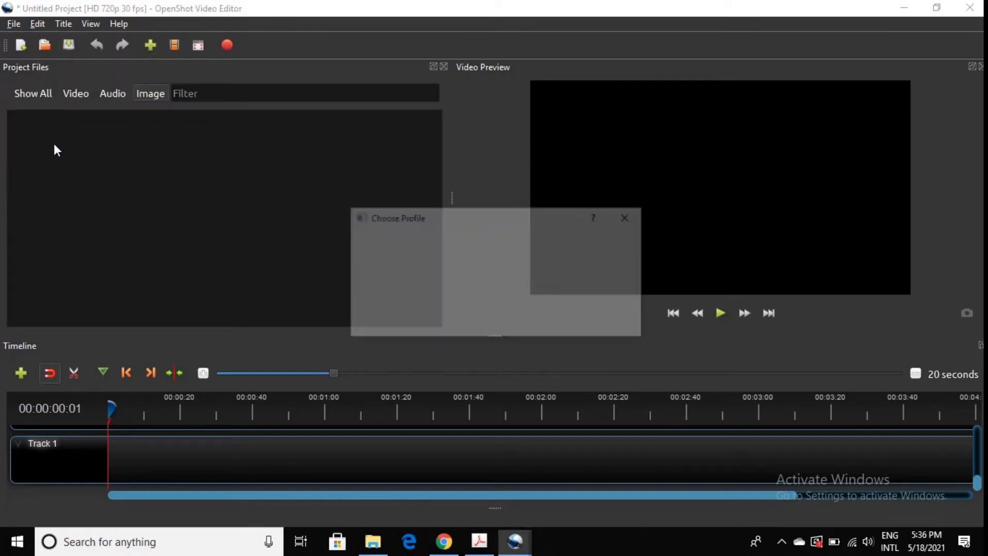
left_click(515, 245)
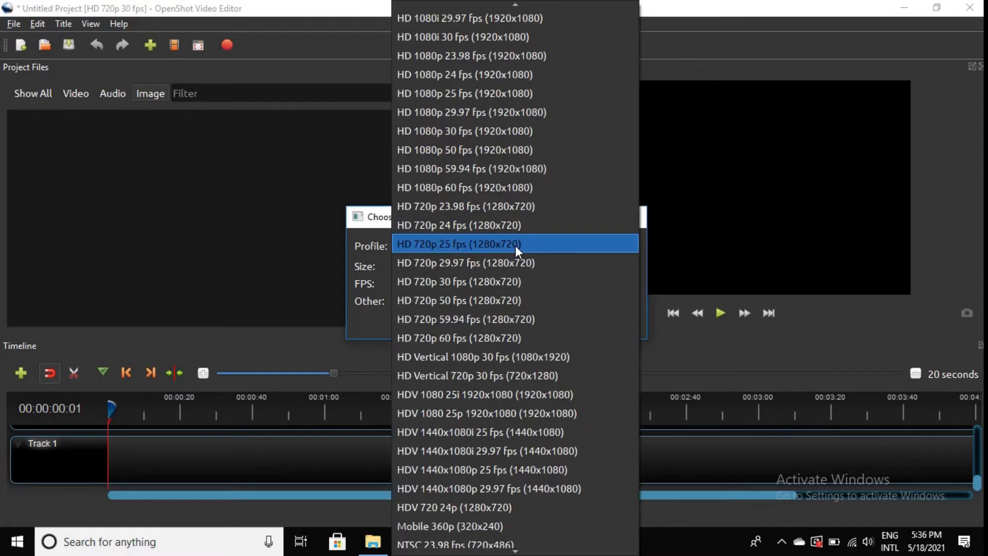
left_click(503, 94)
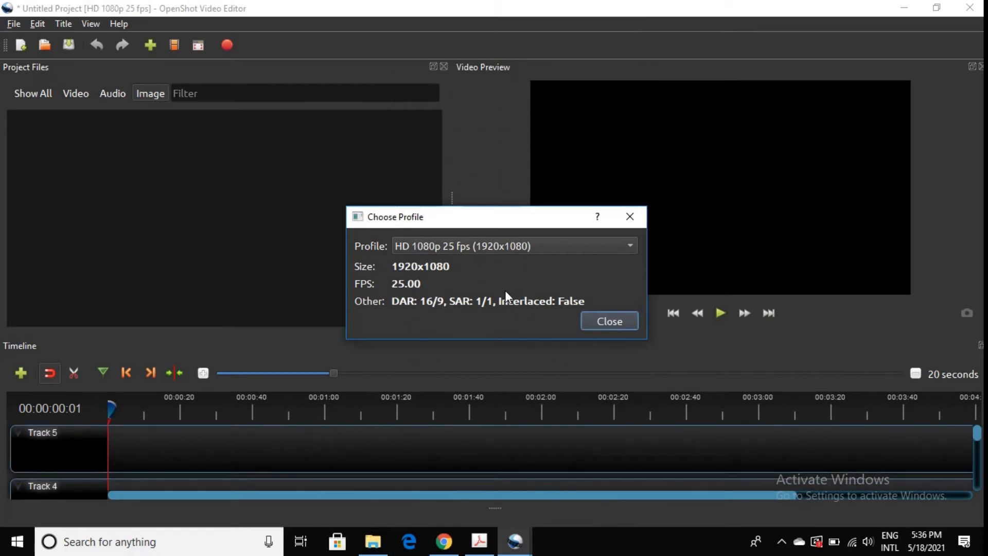
left_click(602, 322)
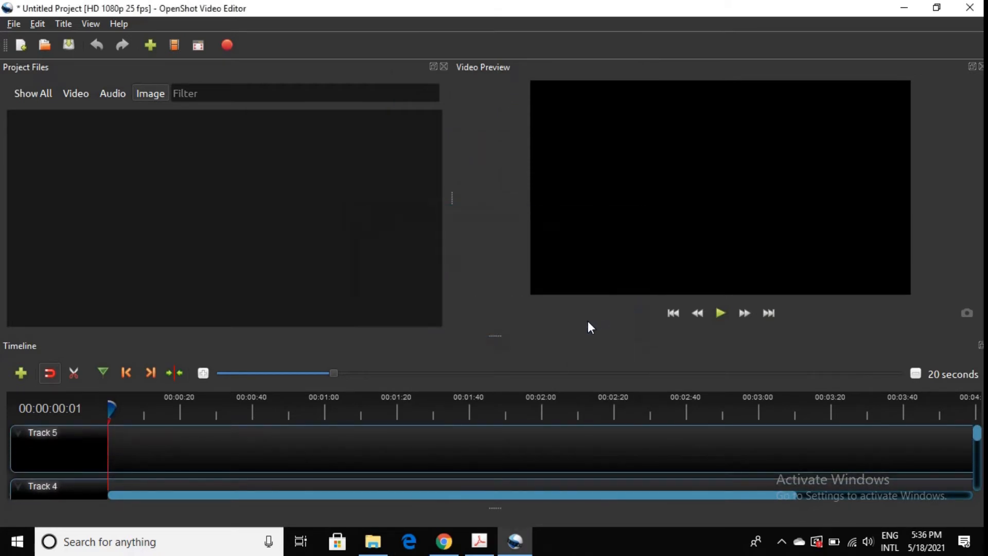
Step: Start saving the project under a new name and browse to the 2021 folder inside PICS AND VIDEOS on drive D
left_click(17, 26)
left_click(49, 107)
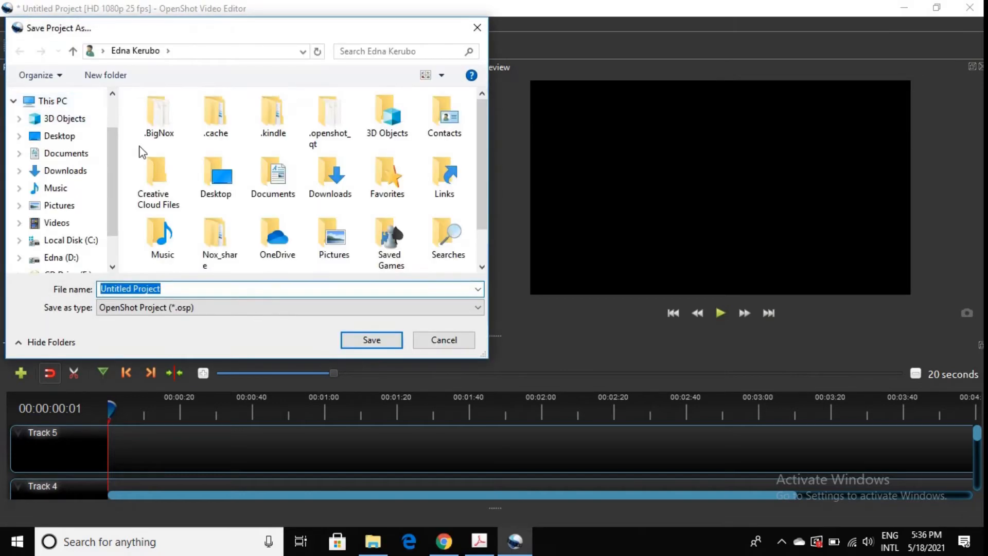
scroll(104, 233, "down", 1)
scroll(103, 234, "down", 1)
left_click(81, 216)
scroll(225, 218, "down", 6)
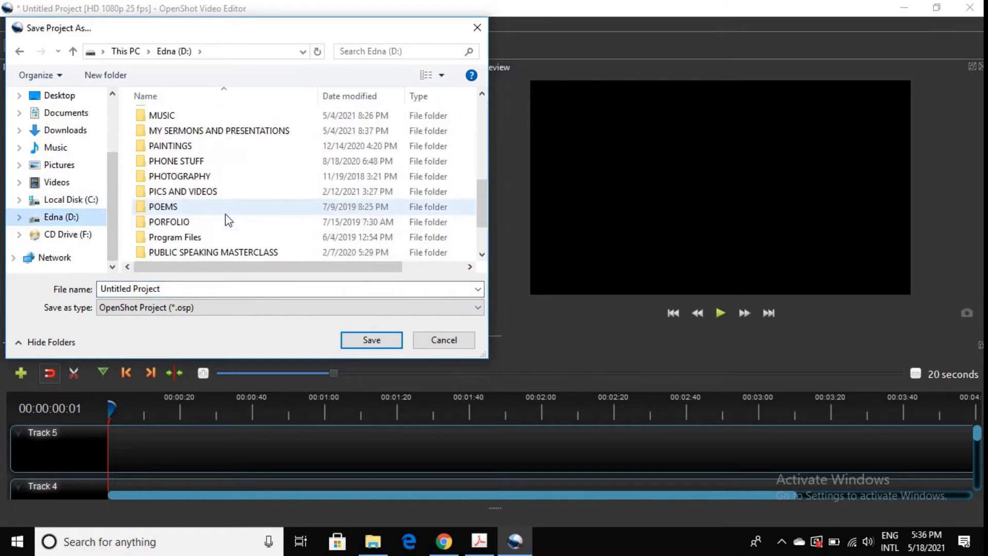
scroll(229, 220, "down", 1)
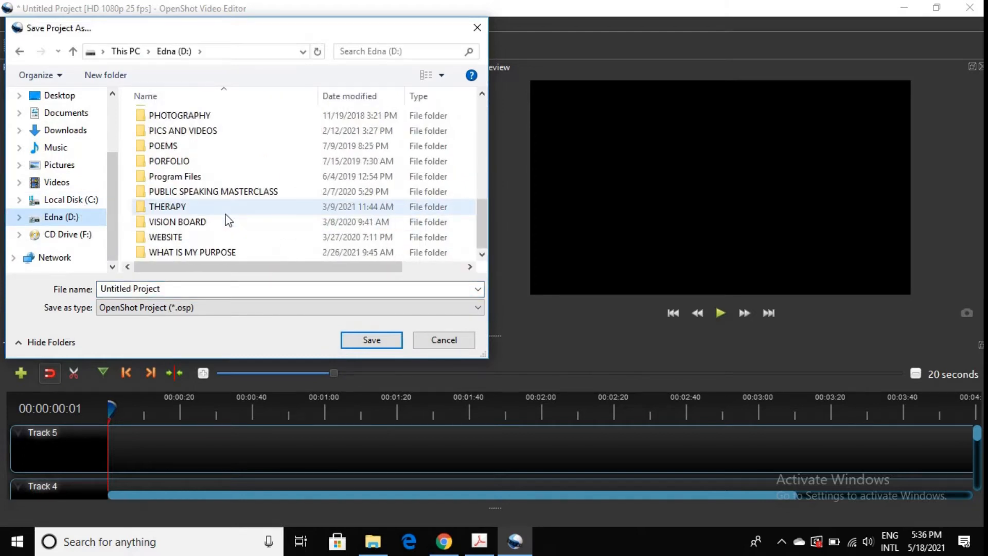
scroll(218, 220, "up", 1)
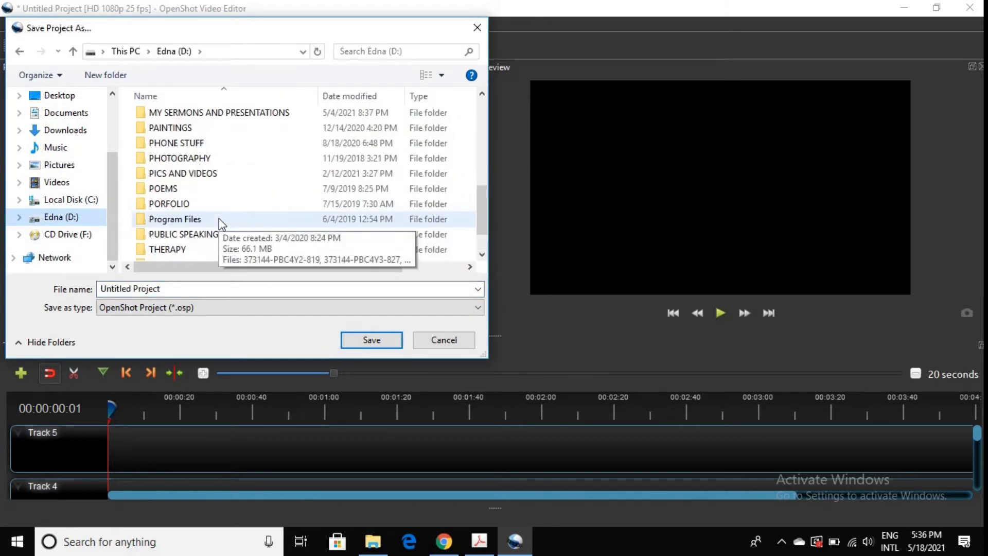
double_click(200, 175)
double_click(176, 147)
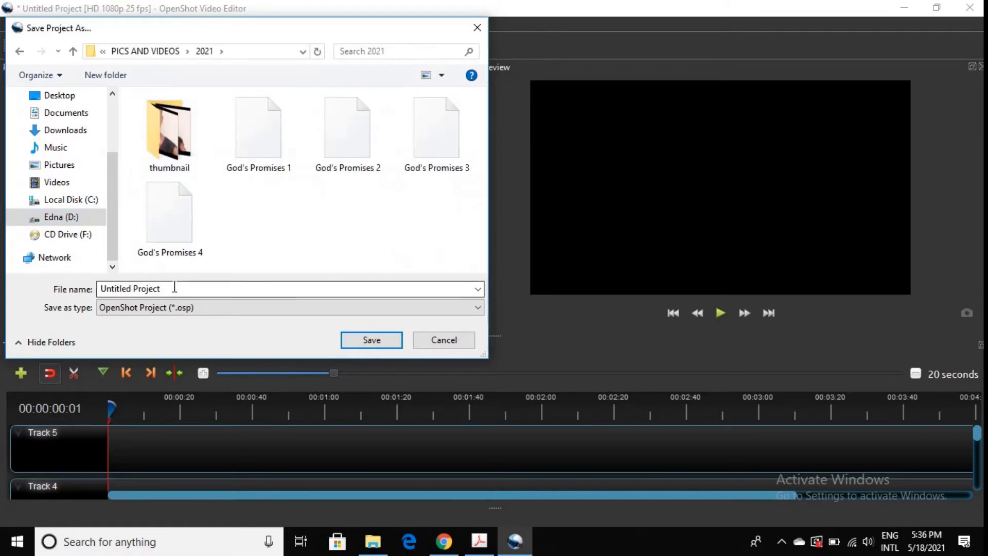
Step: Name the project file Magical Moments and save it in the 2021 folder
left_click(177, 290)
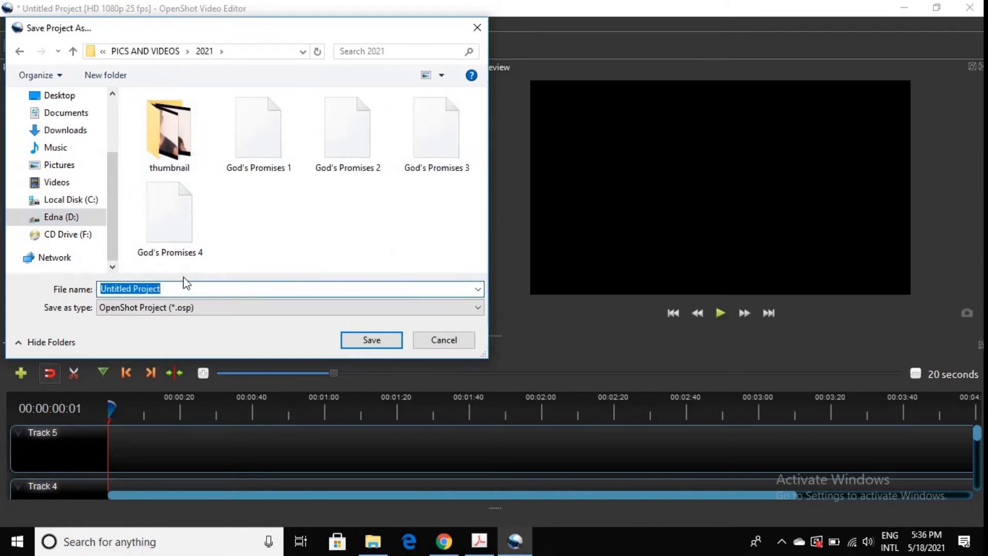
type("Magical Moments")
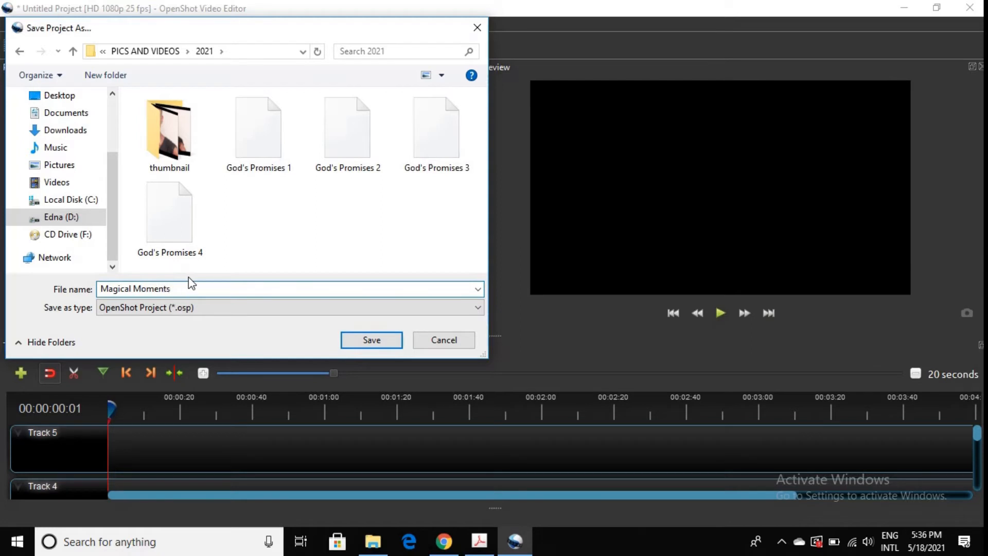
left_click(361, 342)
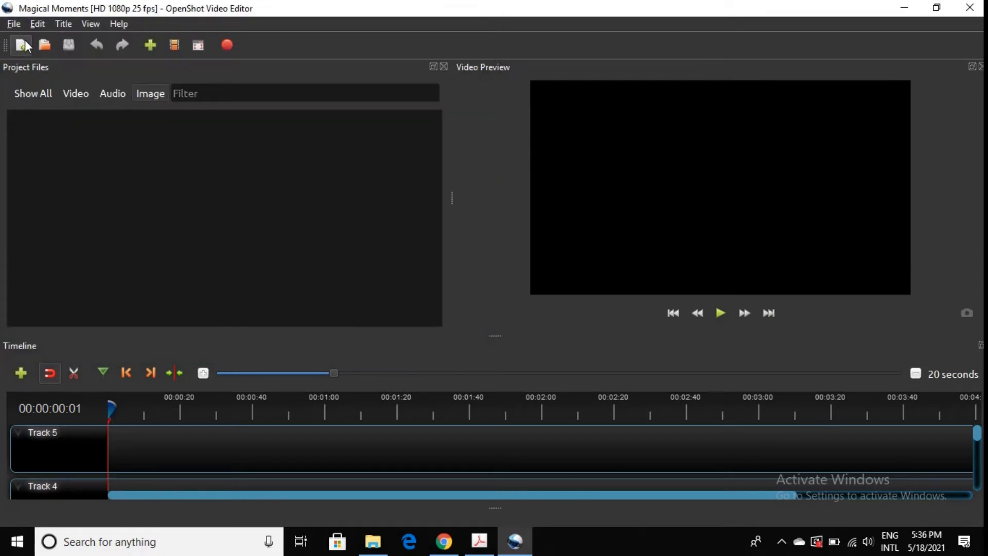
Step: Import the video MVI_9075 from the 2021 folder in File Explorer into the project files and filter them to show videos
left_click(384, 547)
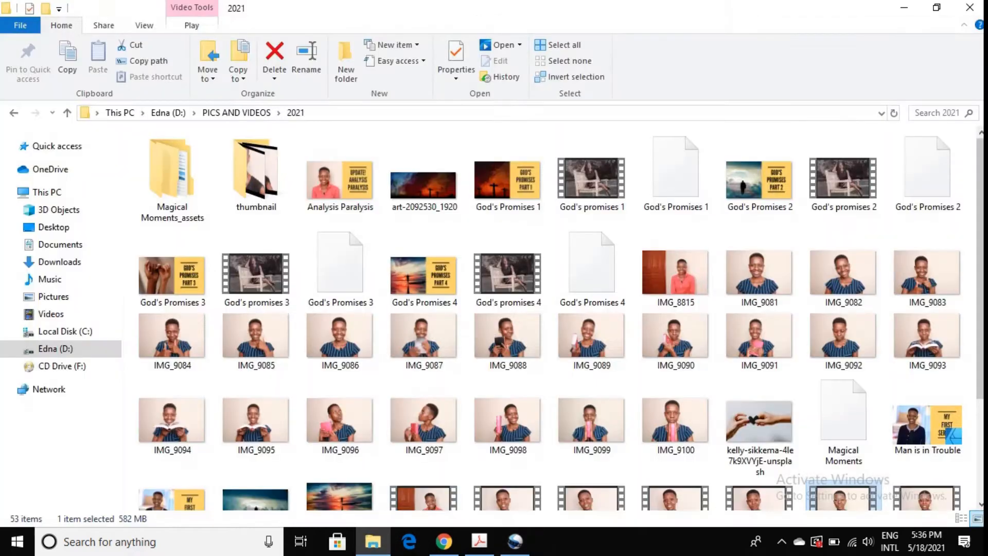
left_click(942, 10)
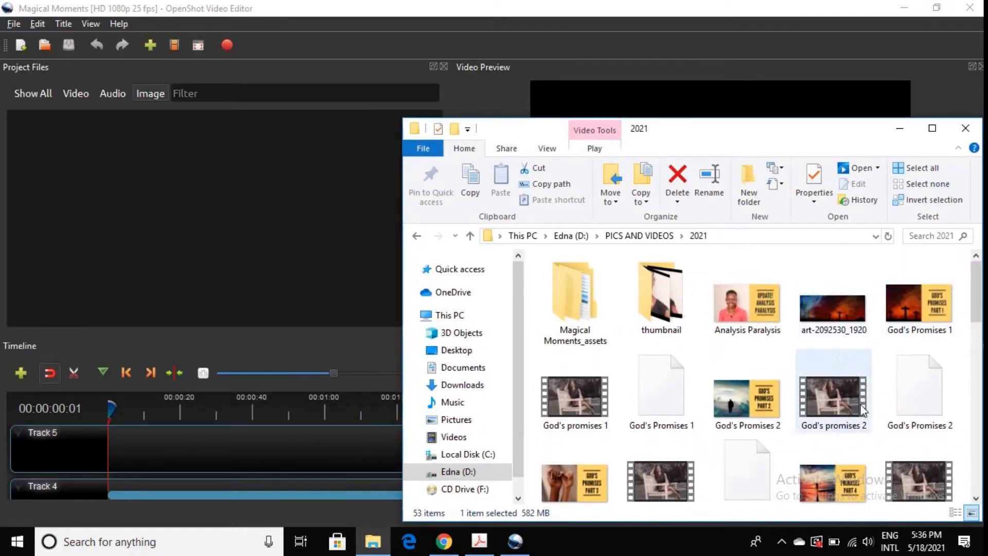
scroll(920, 371, "down", 5)
scroll(921, 379, "down", 3)
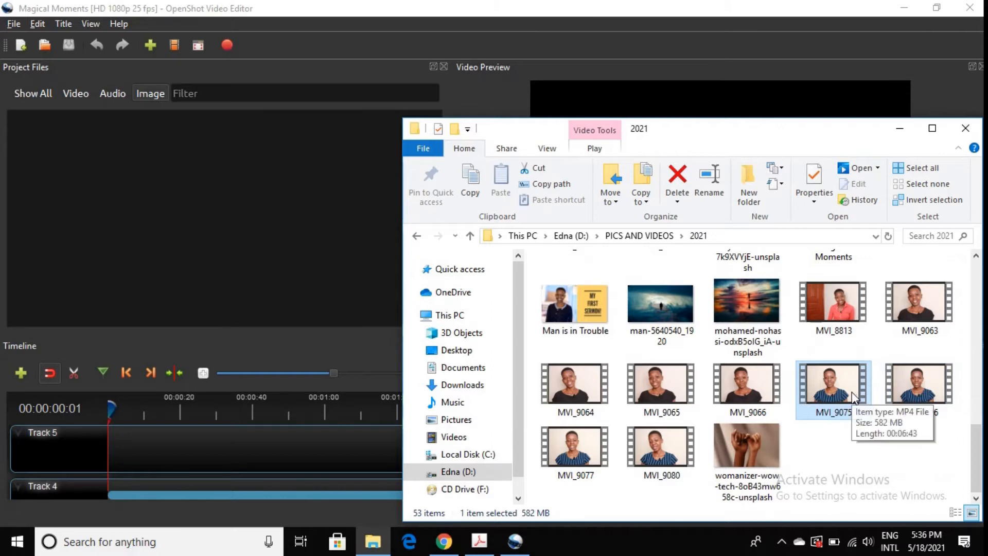
left_click_drag(853, 398, 118, 237)
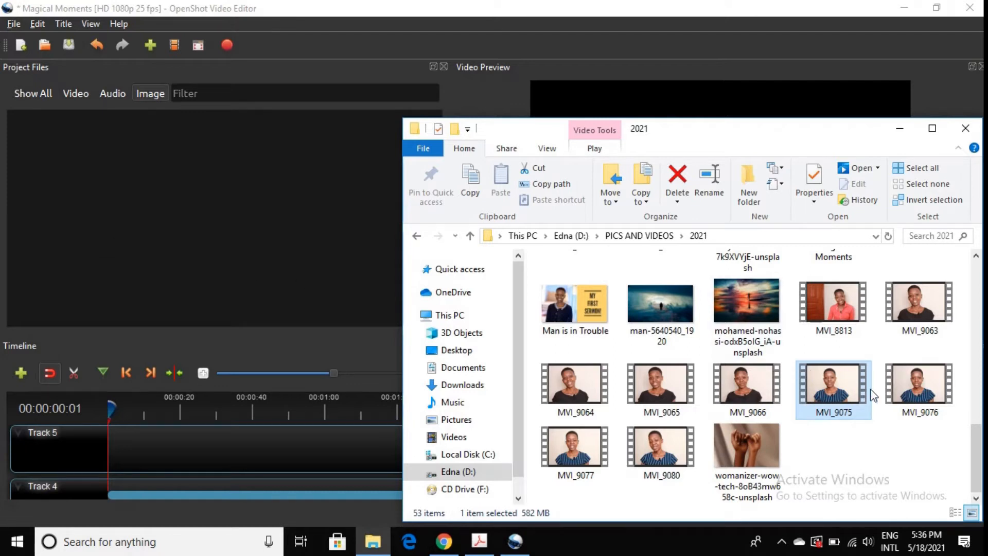
left_click_drag(740, 143, 714, 118)
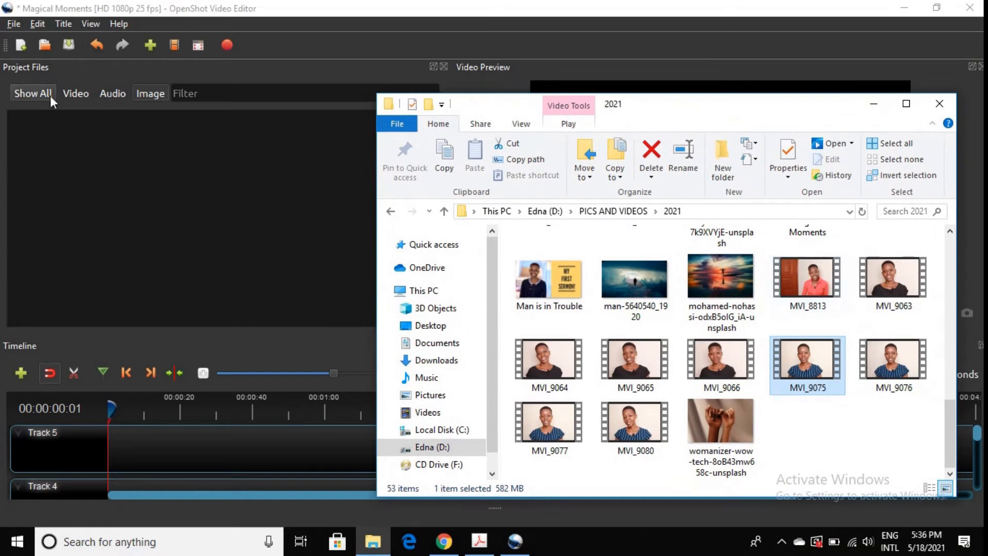
left_click(70, 97)
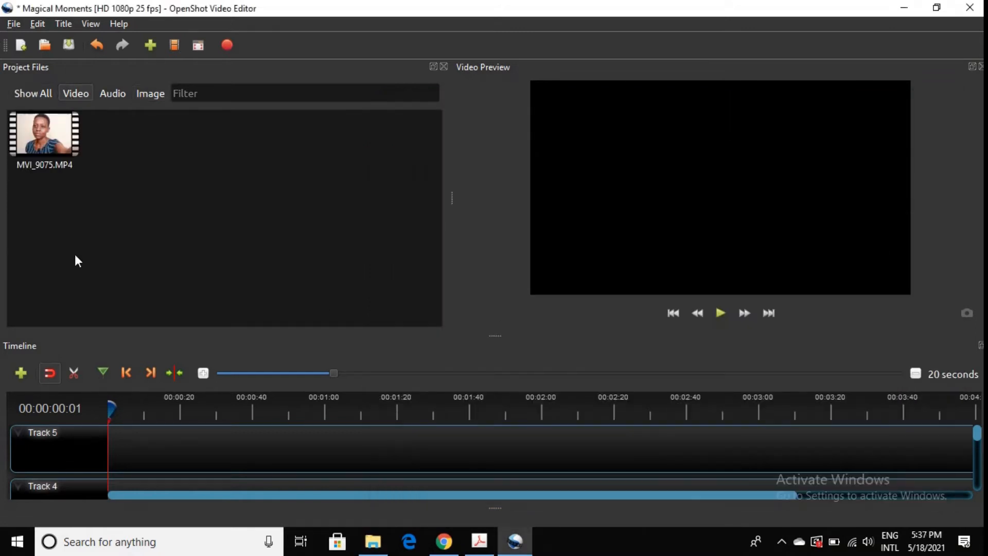
Step: Switch back to File Explorer and open the ENCAMP DESIGNS folder on the Desktop
left_click(374, 545)
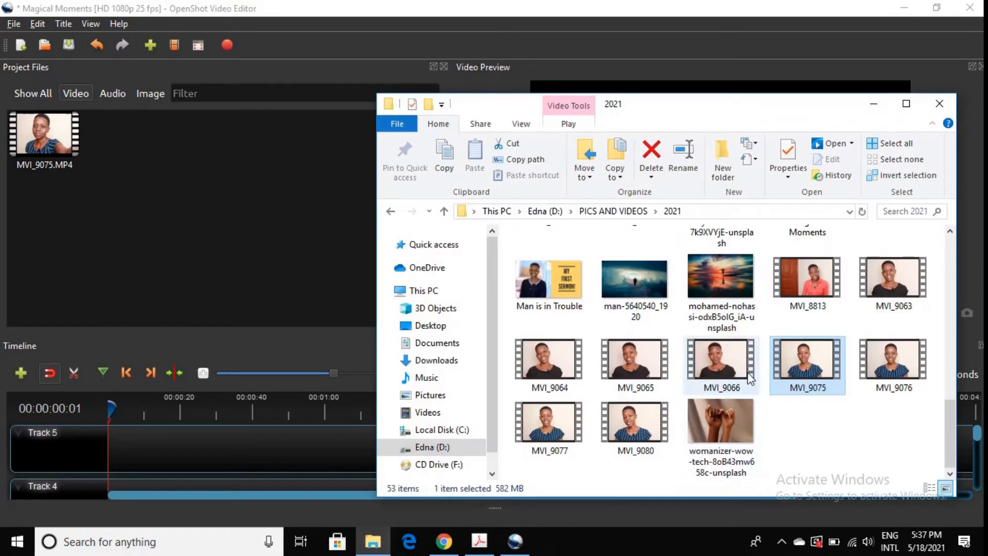
scroll(832, 419, "up", 10)
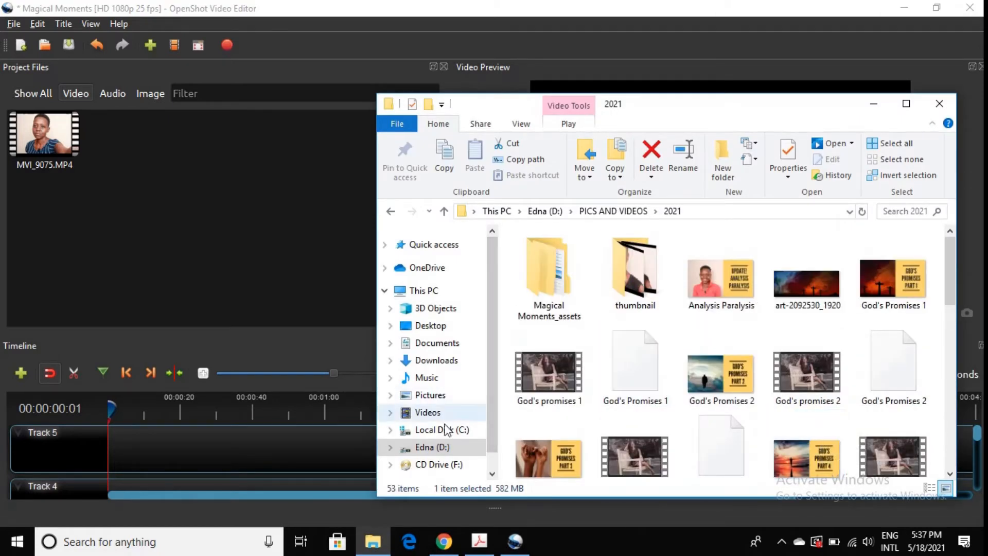
left_click(441, 447)
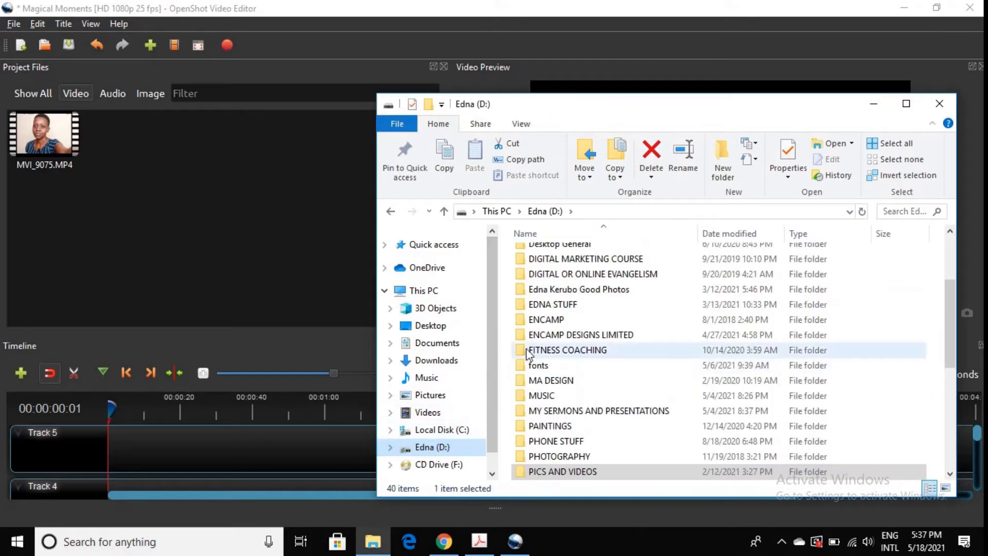
left_click(427, 325)
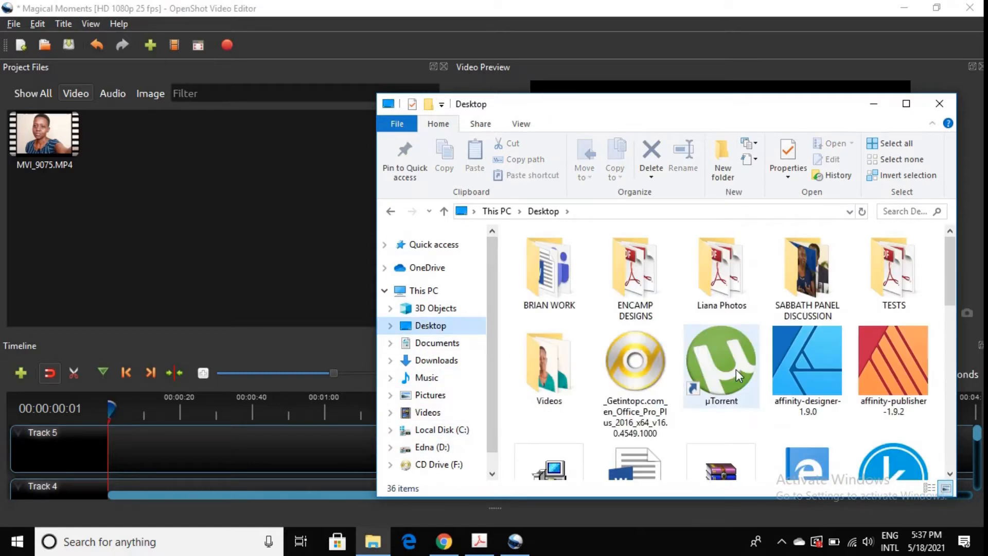
scroll(736, 369, "down", 5)
scroll(736, 370, "up", 3)
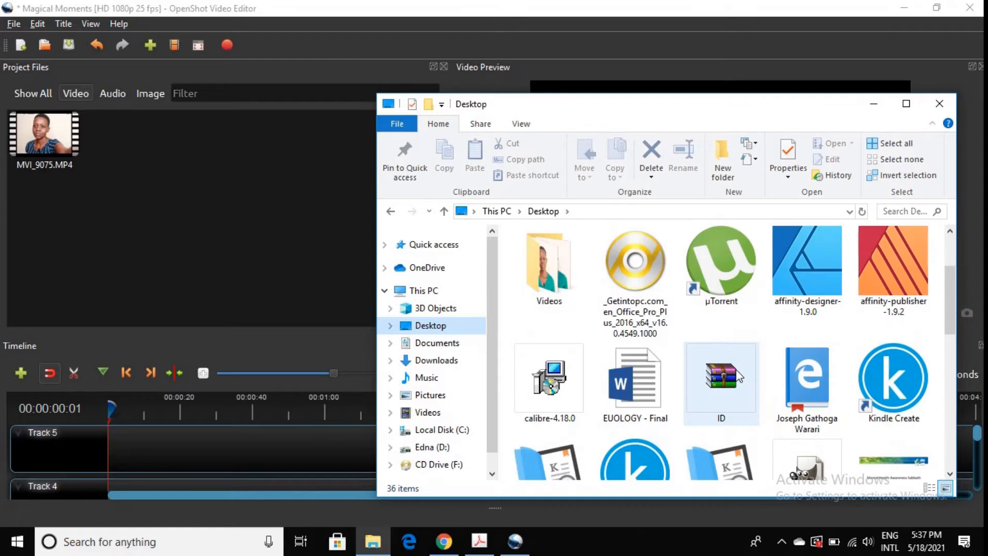
scroll(736, 369, "up", 2)
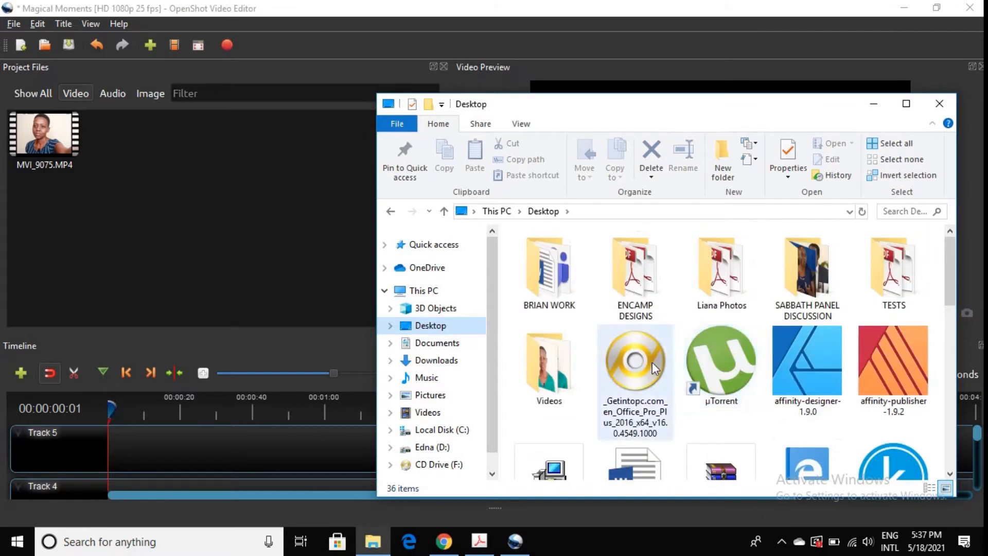
double_click(634, 289)
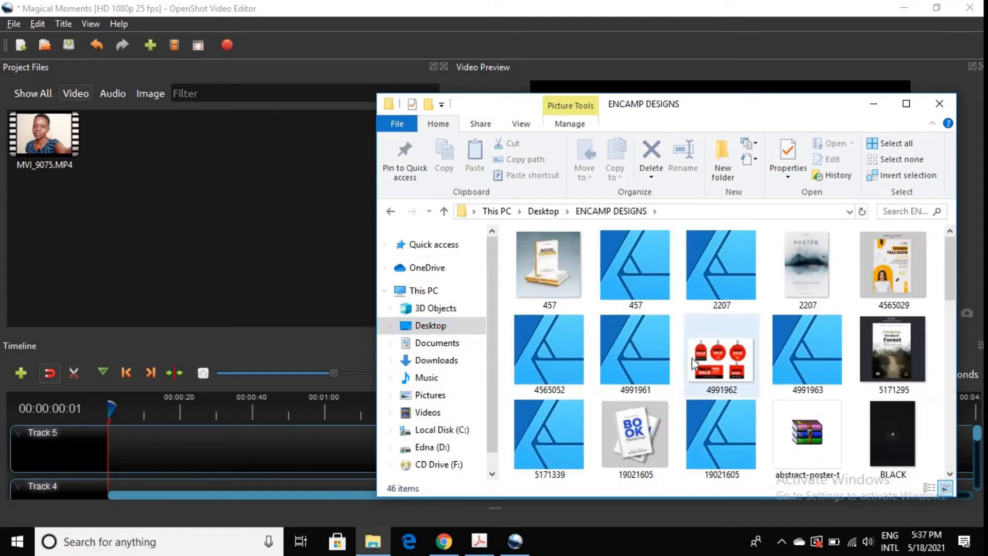
Step: Import the image The Darkness Has Lifted Book Mockup from ENCAMP DESIGNS into the project files
scroll(692, 357, "down", 1)
scroll(692, 357, "down", 5)
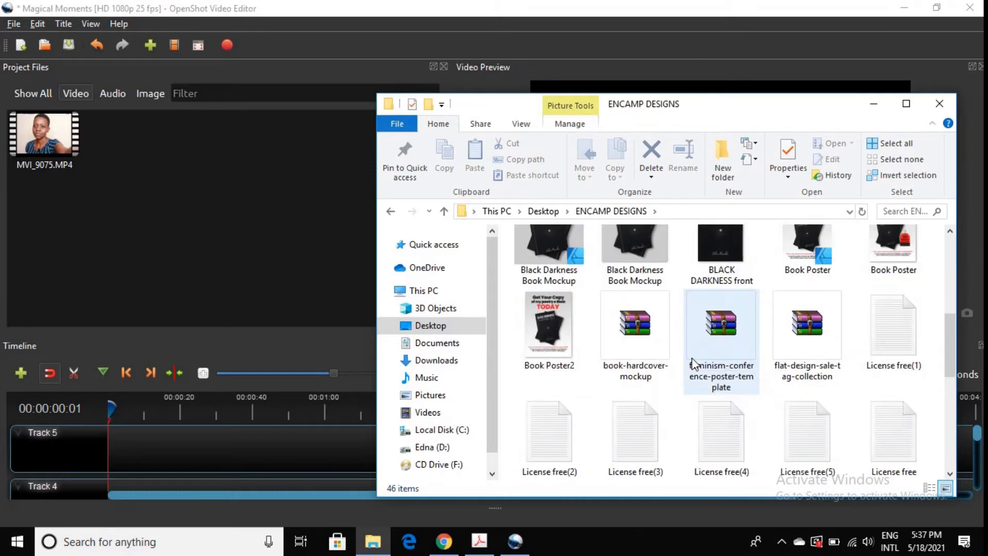
scroll(692, 357, "down", 3)
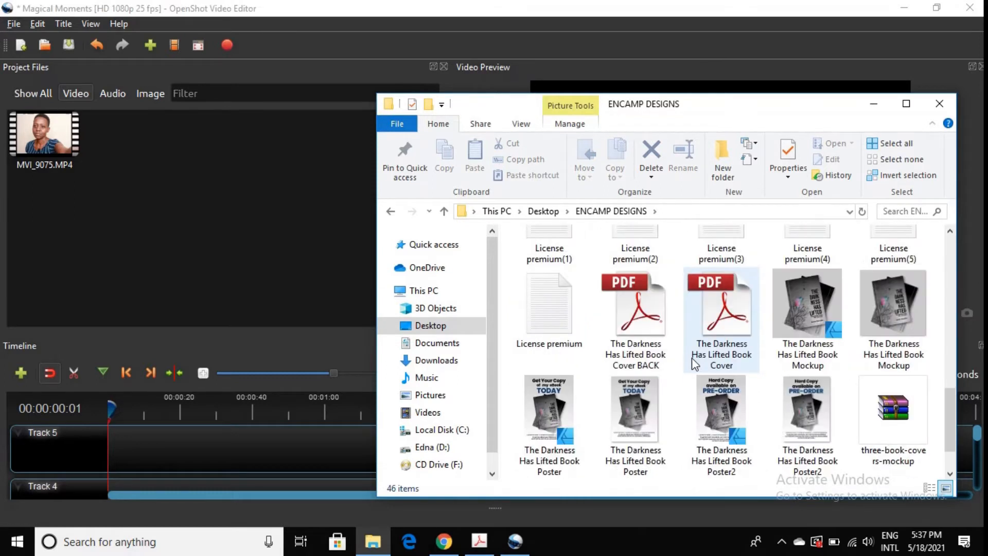
left_click_drag(865, 329, 187, 234)
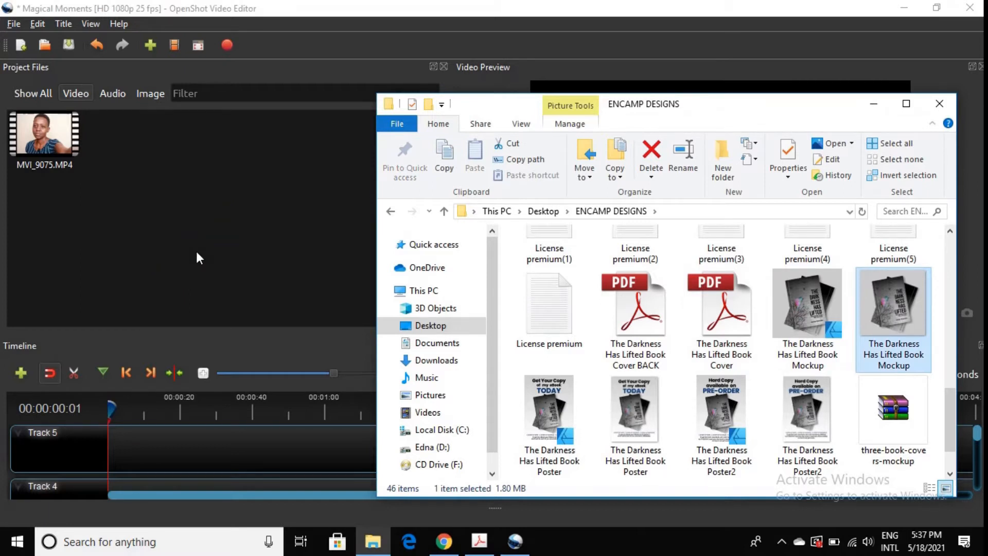
Step: Filter the project files by image, by video, and return to showing all files
left_click(157, 98)
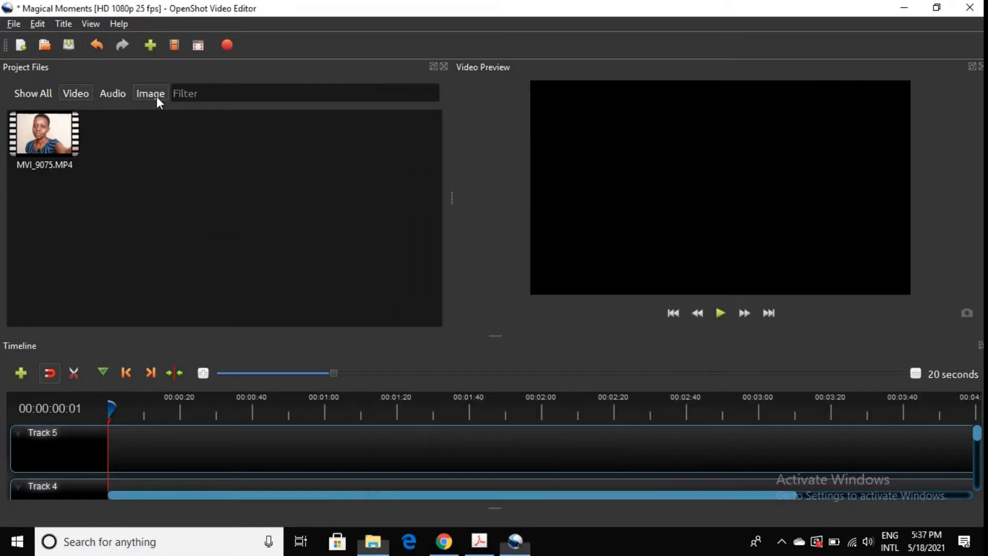
left_click(82, 94)
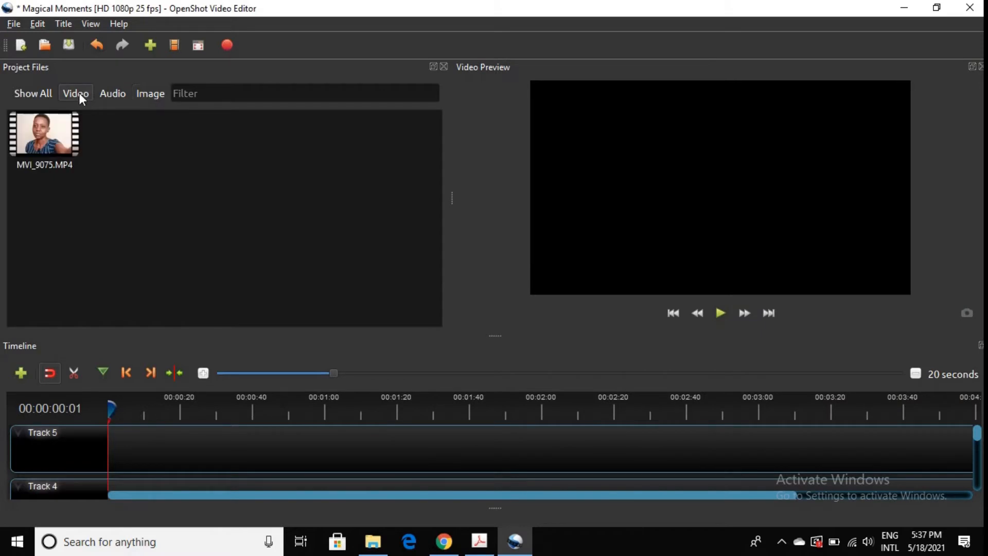
left_click(19, 92)
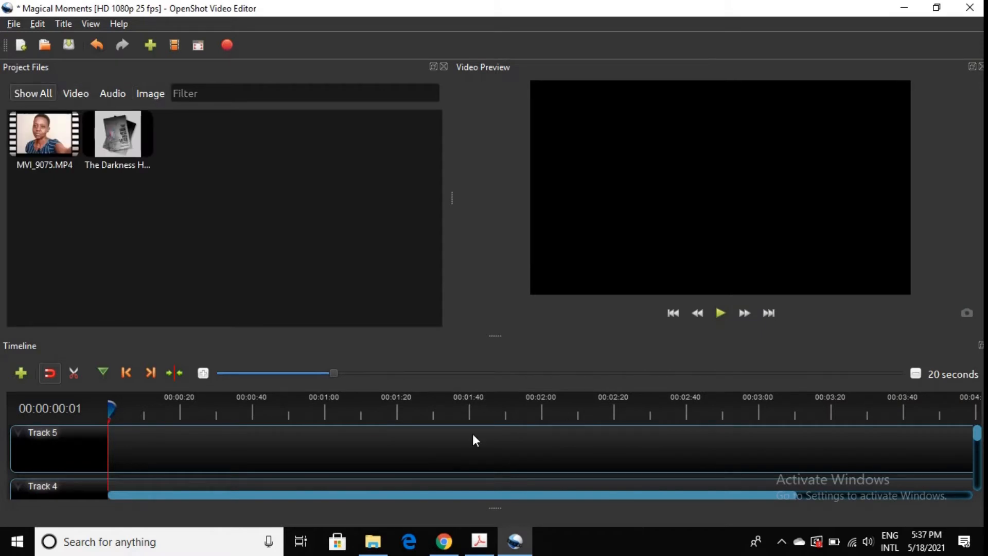
Step: Switch to File Explorer and open the Downloads folder, ready to search it
left_click(373, 542)
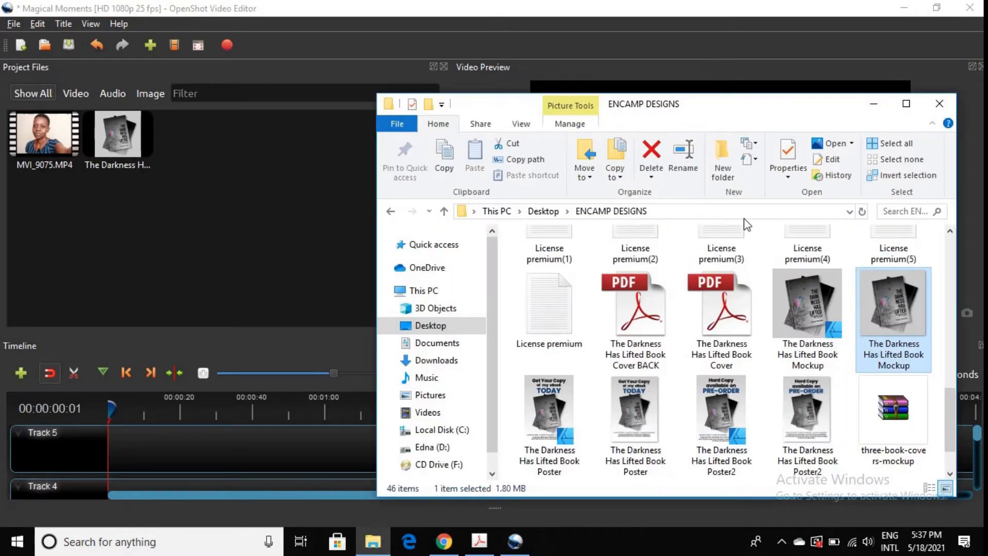
scroll(668, 335, "up", 8)
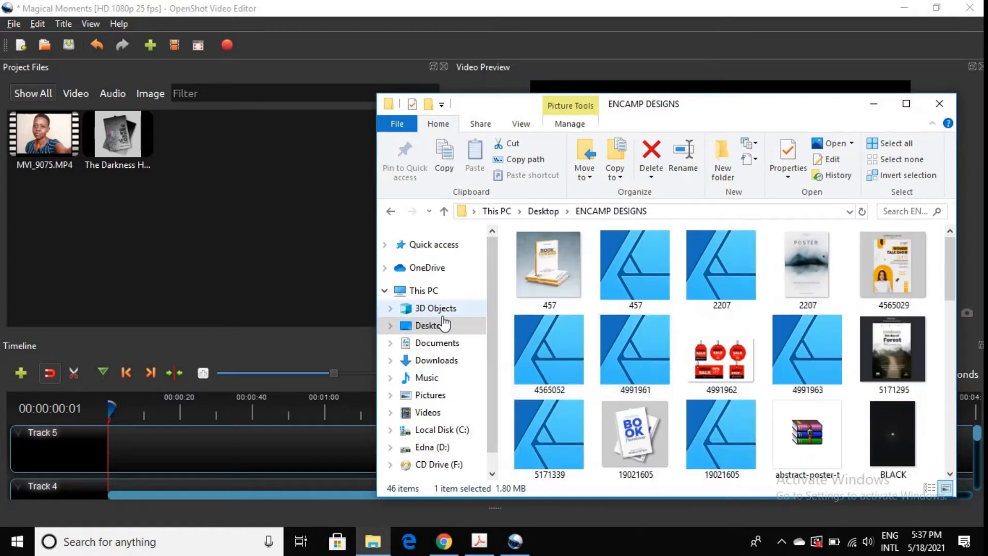
left_click(444, 362)
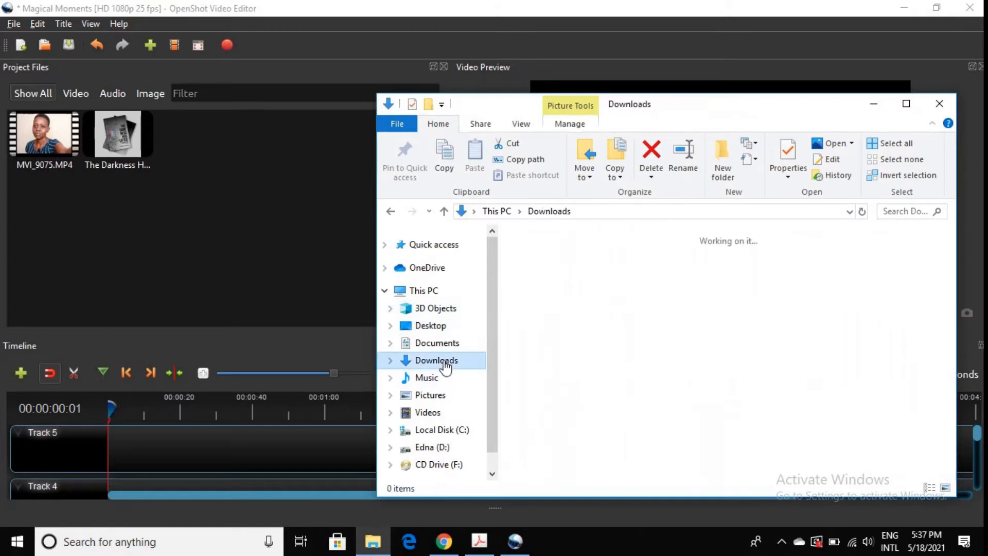
left_click(895, 213)
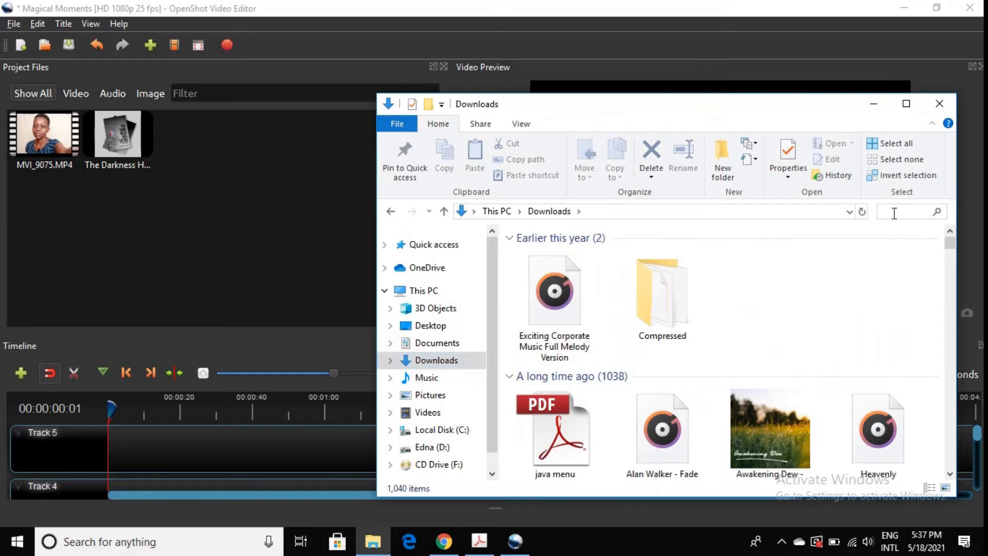
type("int")
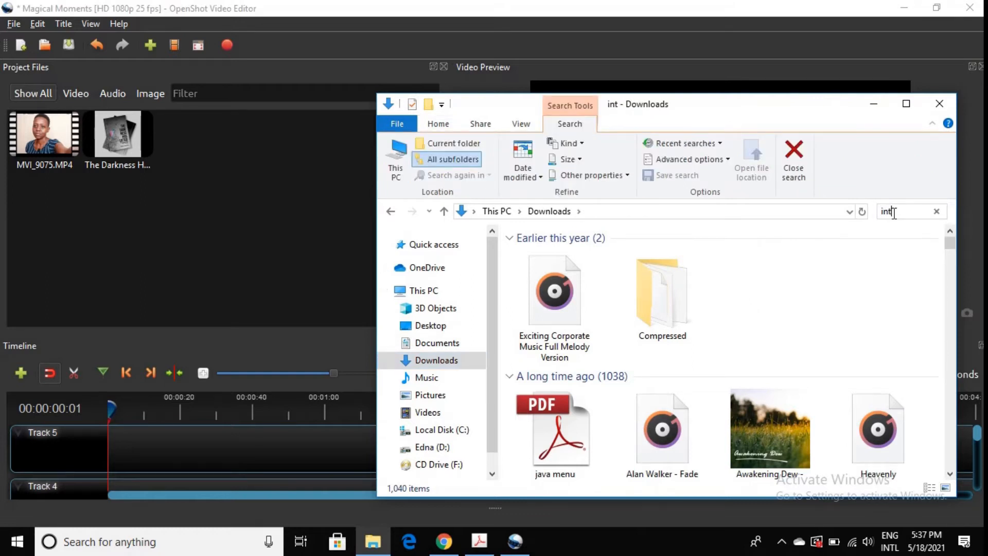
key("BackSpace")
key("BackSpace")
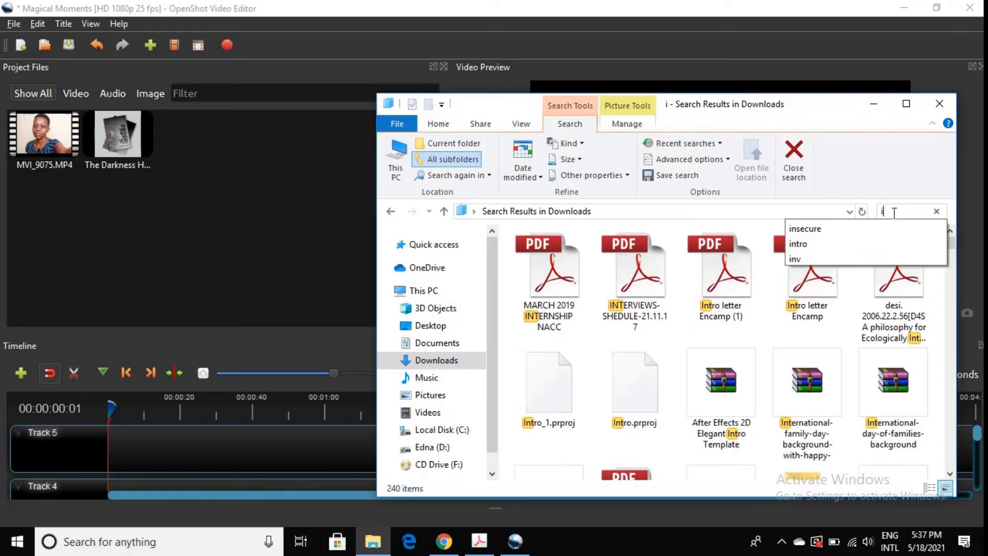
Step: Search Downloads for "final" and import the video Final Edit_1 into the project files
type("final")
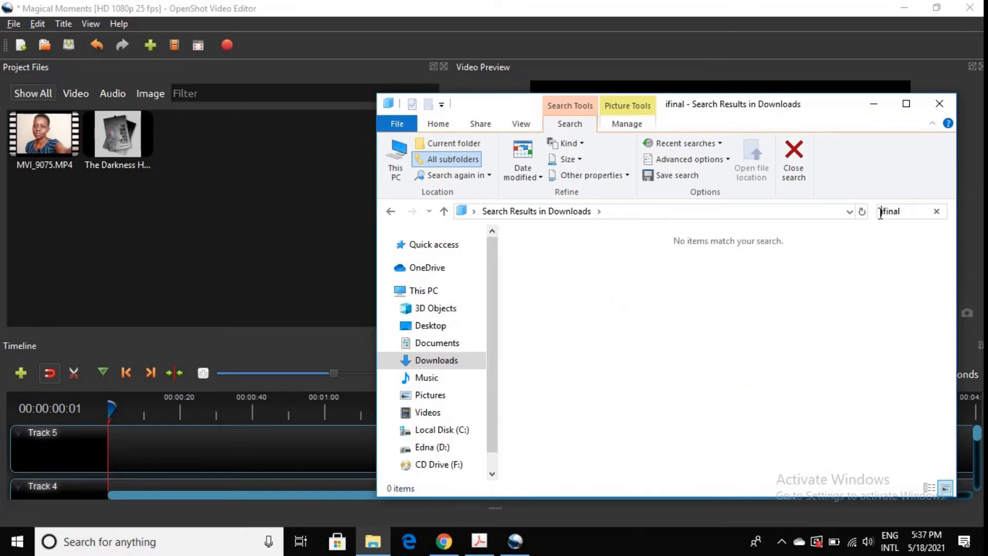
key("Delete")
left_click(647, 288)
left_click_drag(647, 288, 242, 211)
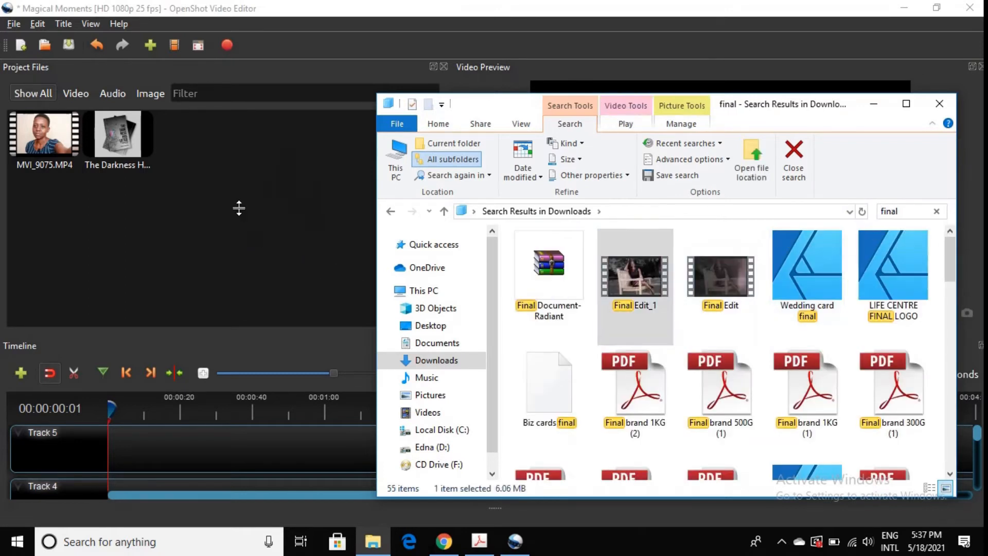
Step: Search Downloads for "outr", import the video Outro2 into the project files, and minimize File Explorer
left_click(905, 212)
double_click(905, 212)
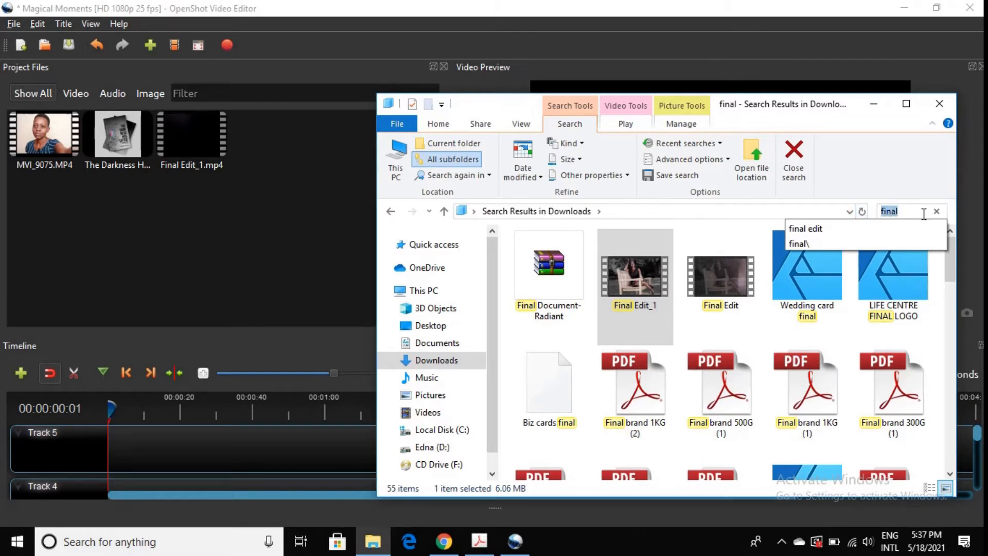
type("outr")
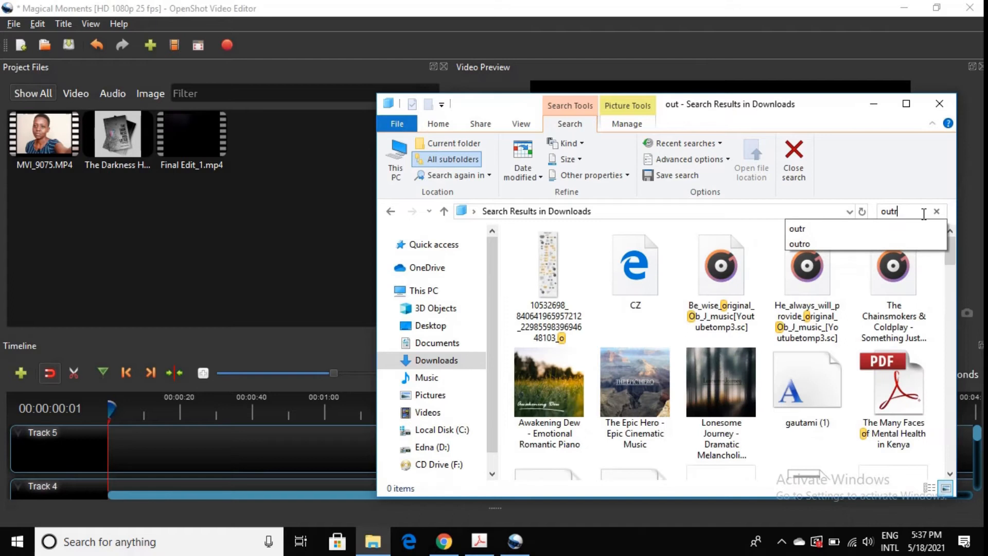
left_click_drag(635, 278, 278, 184)
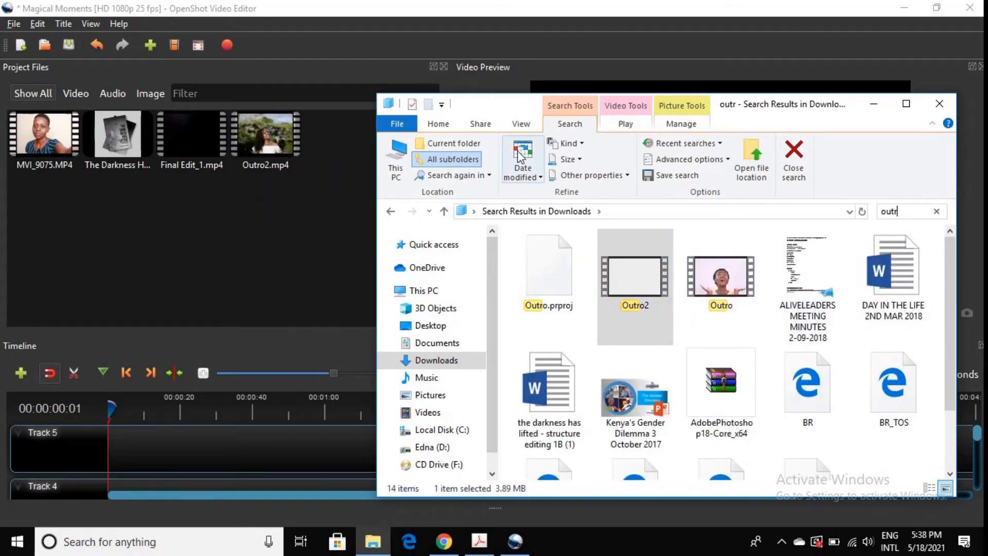
left_click(871, 105)
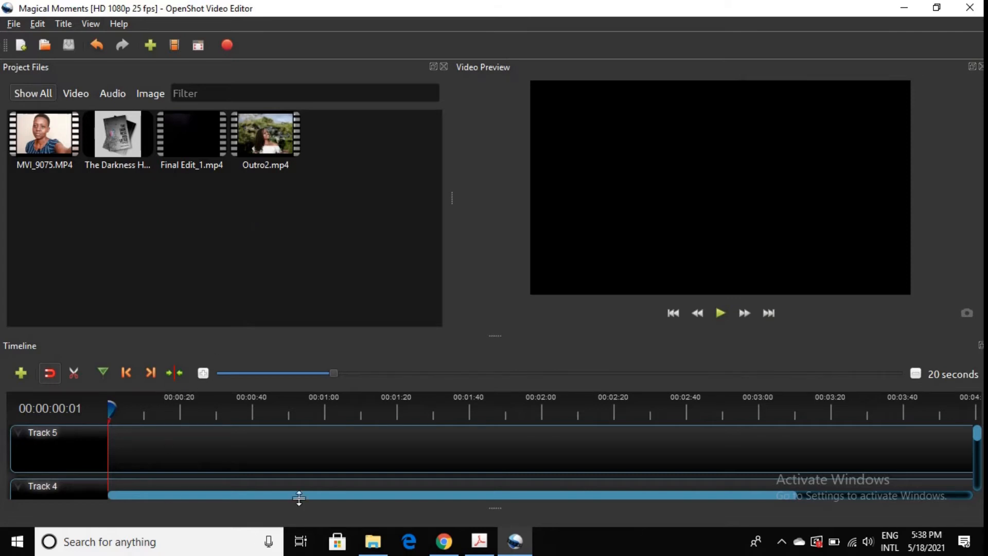
Step: Place Final Edit_1 at the start of Track 1 and MVI_9075 directly after it
scroll(303, 475, "down", 2)
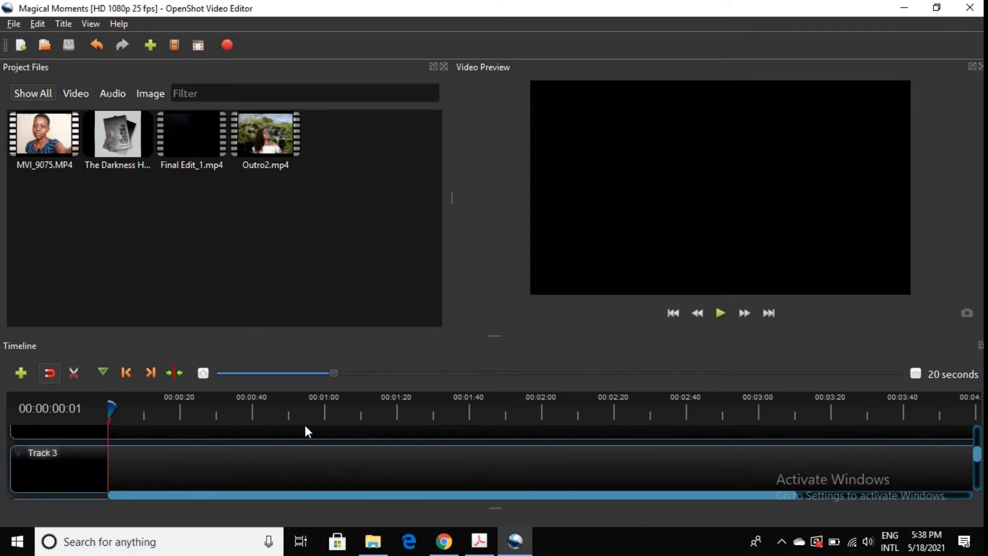
scroll(321, 454, "down", 2)
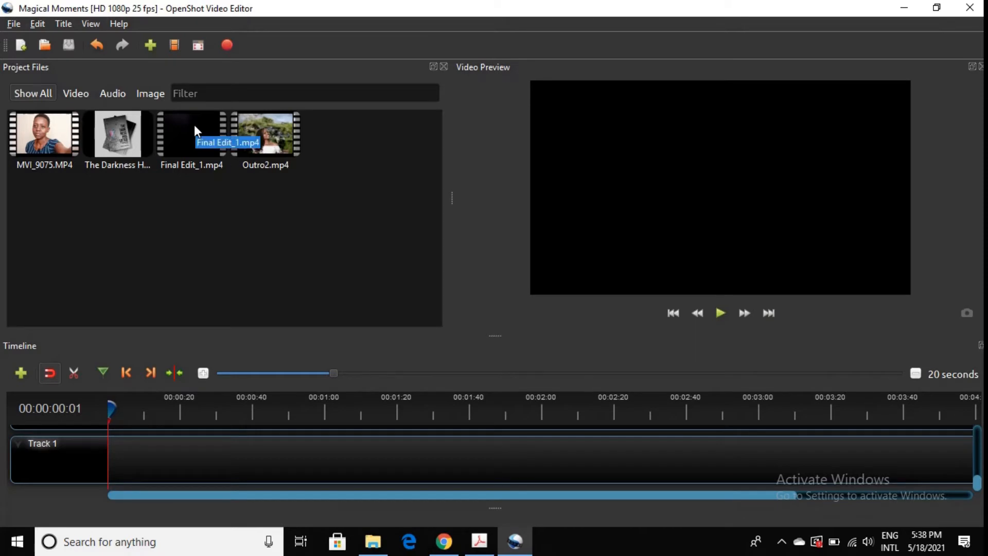
left_click_drag(193, 125, 106, 446)
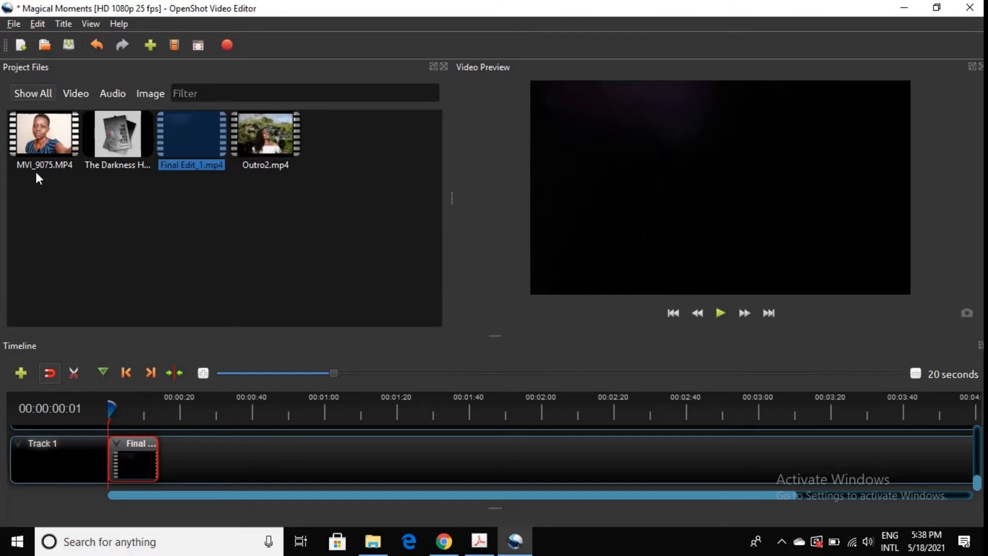
left_click(38, 137)
left_click_drag(40, 136, 162, 422)
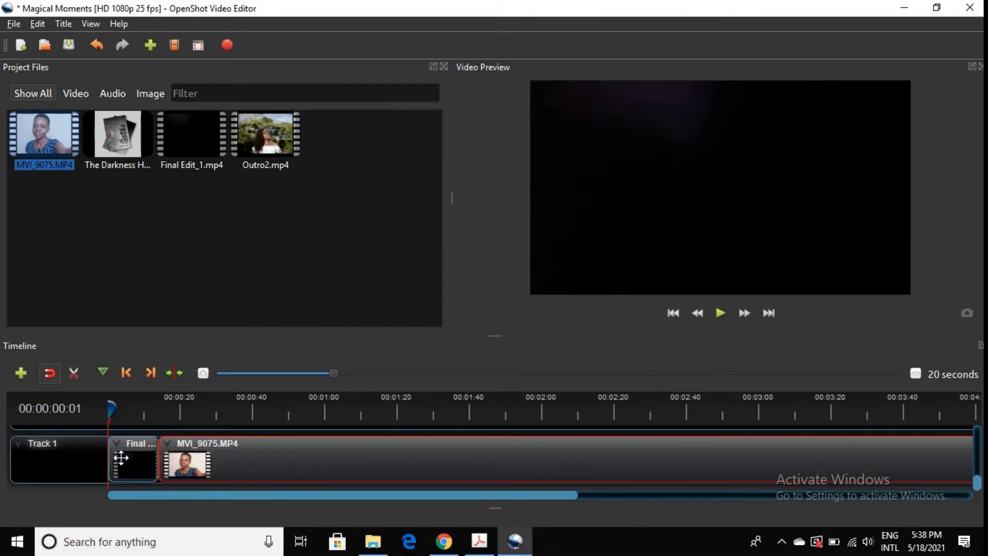
Step: Move both clips from Track 1 to Track 2 and place the book mockup image on Track 3 shortly before the 40-second mark
mouse_move(141, 463)
left_mouse_down()
mouse_move(139, 434)
mouse_move(132, 490)
mouse_move(143, 435)
mouse_move(132, 478)
mouse_move(231, 481)
mouse_move(233, 427)
mouse_move(226, 486)
mouse_move(225, 447)
mouse_move(211, 476)
left_mouse_up()
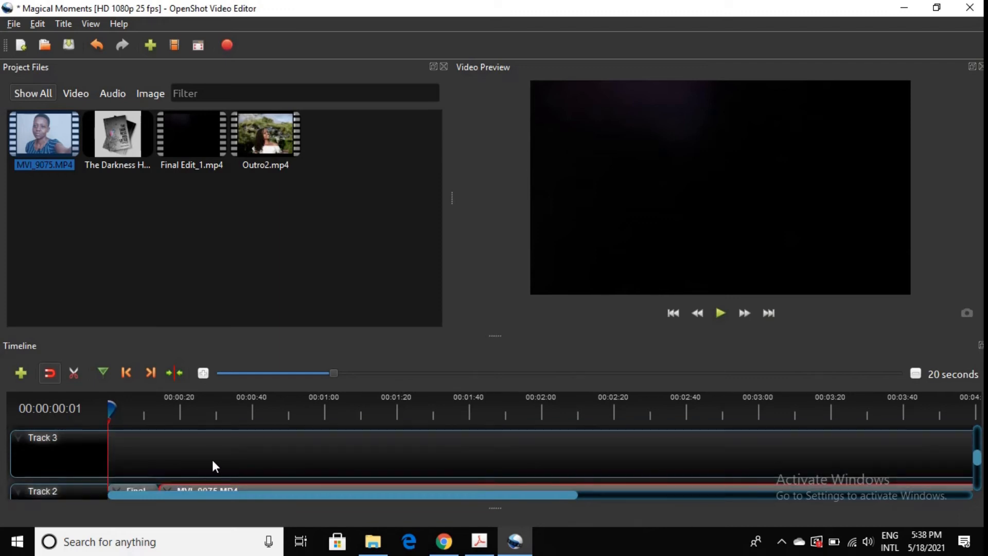
scroll(226, 462, "down", 1)
scroll(226, 461, "up", 1)
left_click_drag(143, 134, 232, 449)
Step: Examine how the image and video clips are layered across Tracks 1 to 3
scroll(271, 475, "down", 1)
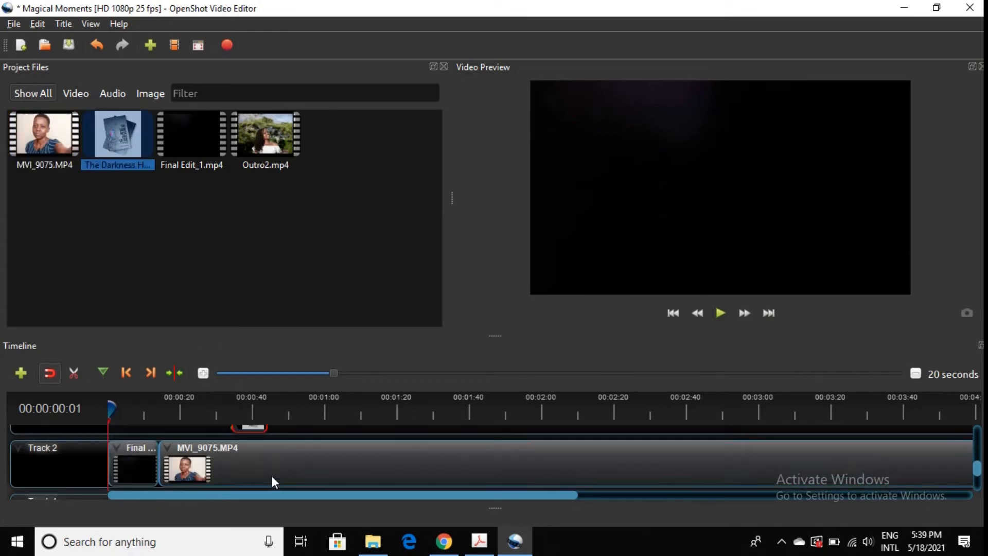
scroll(318, 471, "down", 1)
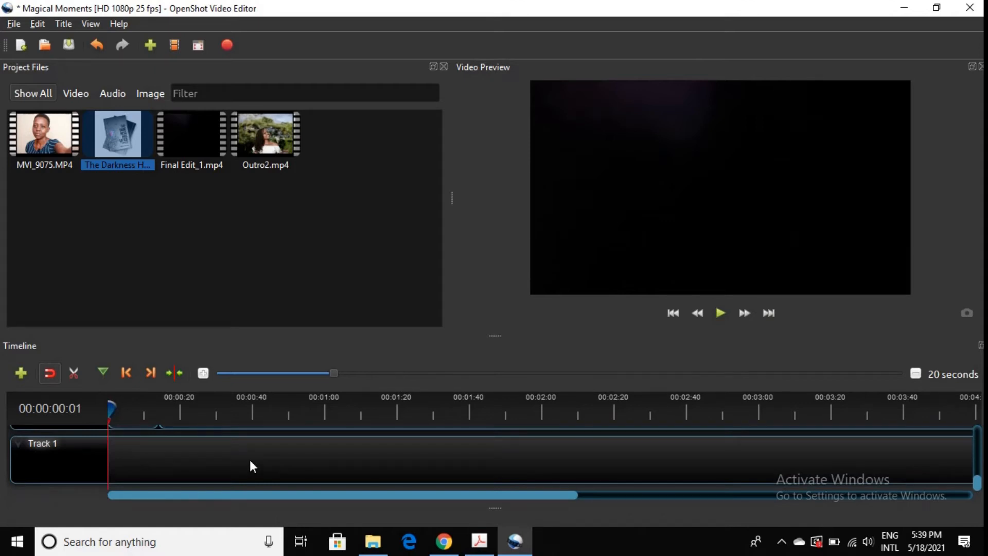
scroll(251, 462, "up", 1)
scroll(251, 466, "down", 1)
scroll(262, 474, "up", 1)
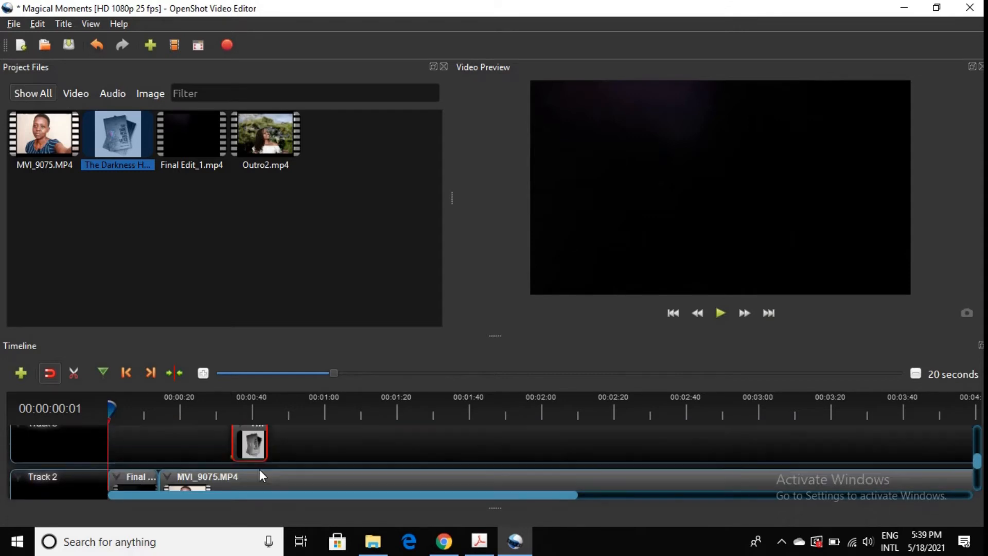
scroll(260, 471, "down", 1)
scroll(260, 471, "up", 1)
scroll(259, 469, "down", 1)
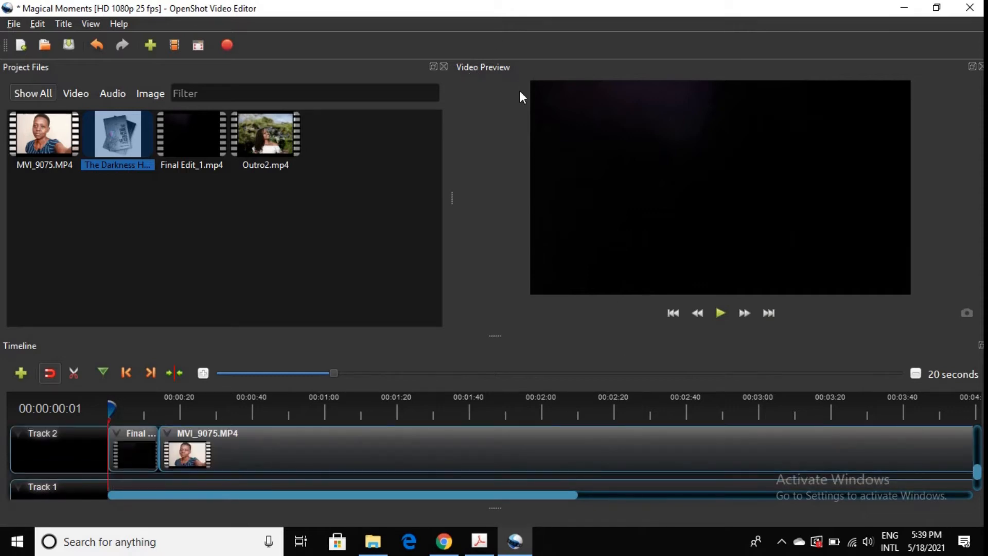
Step: Lower the system volume to 24
left_click(867, 541)
scroll(876, 538, "down", 2)
scroll(877, 540, "down", 2)
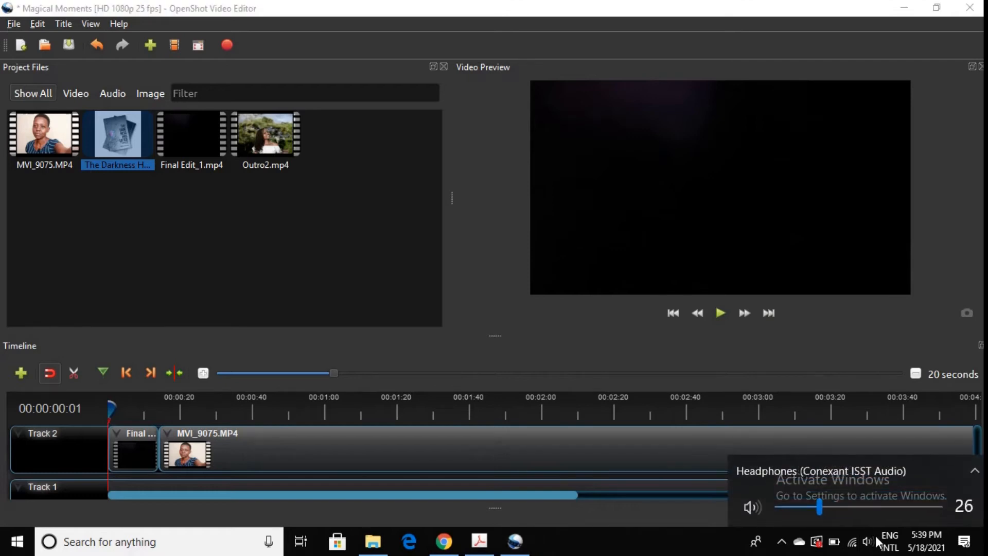
scroll(878, 543, "down", 1)
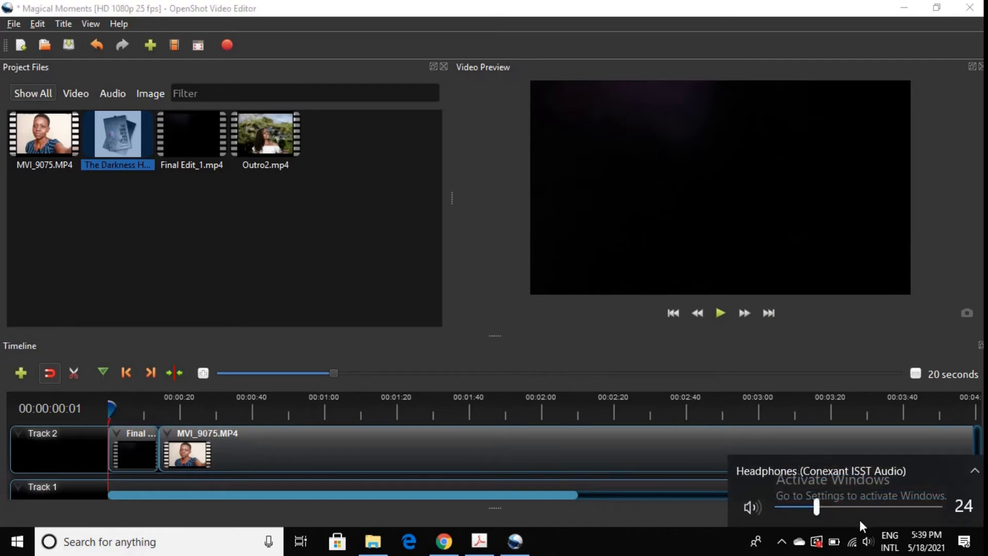
Step: Play the timeline from the start and lower the system volume to 18 during playback
left_click(718, 317)
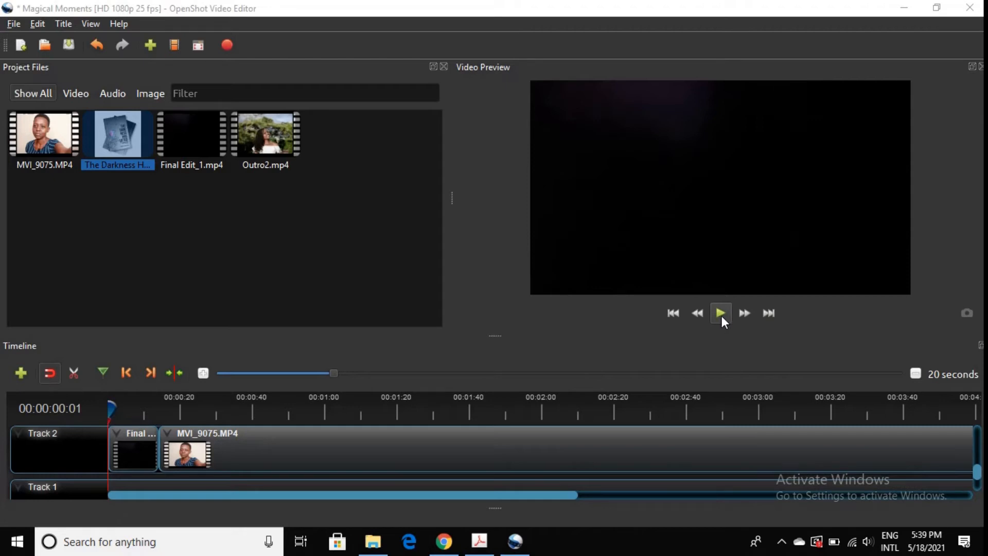
left_click(722, 316)
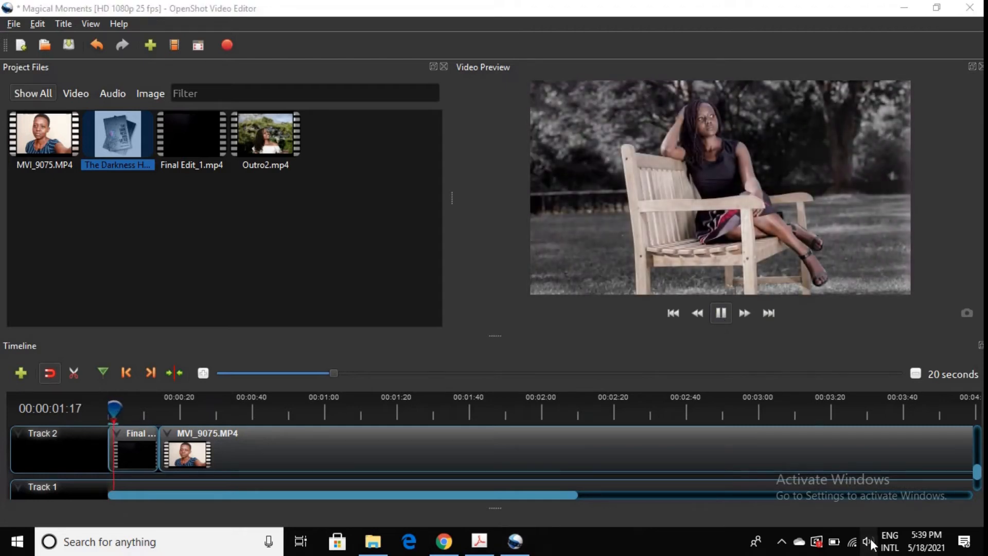
left_click(869, 538)
scroll(870, 539, "down", 3)
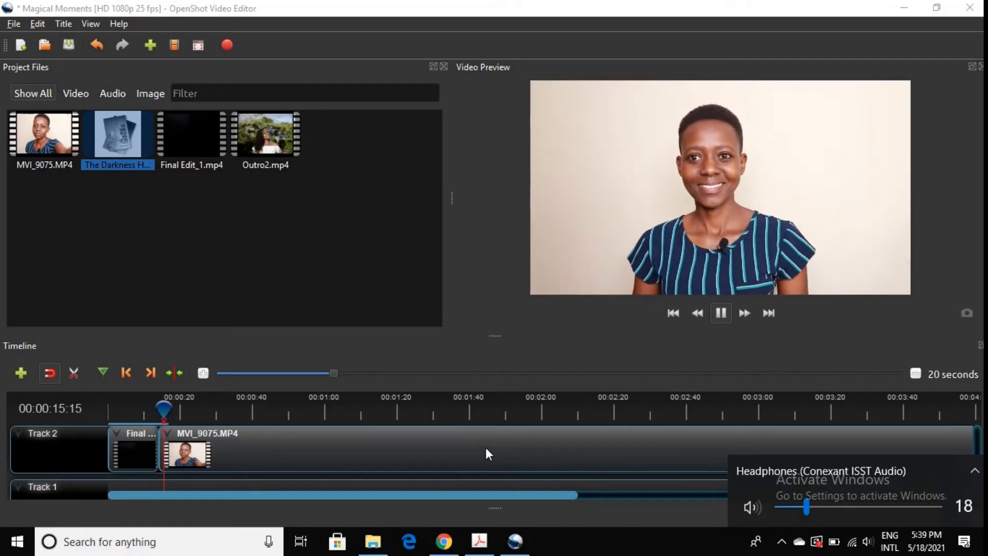
Step: Pause playback at 00:00:19:16 and move the MVI_9075 clip on Track 2 to start at the playhead
left_click(721, 312)
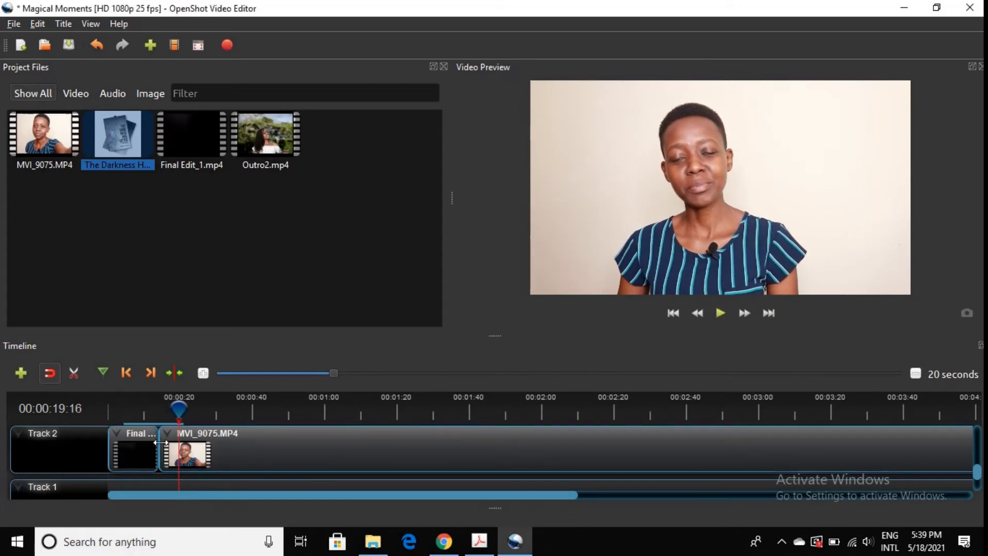
left_click_drag(192, 453, 210, 452)
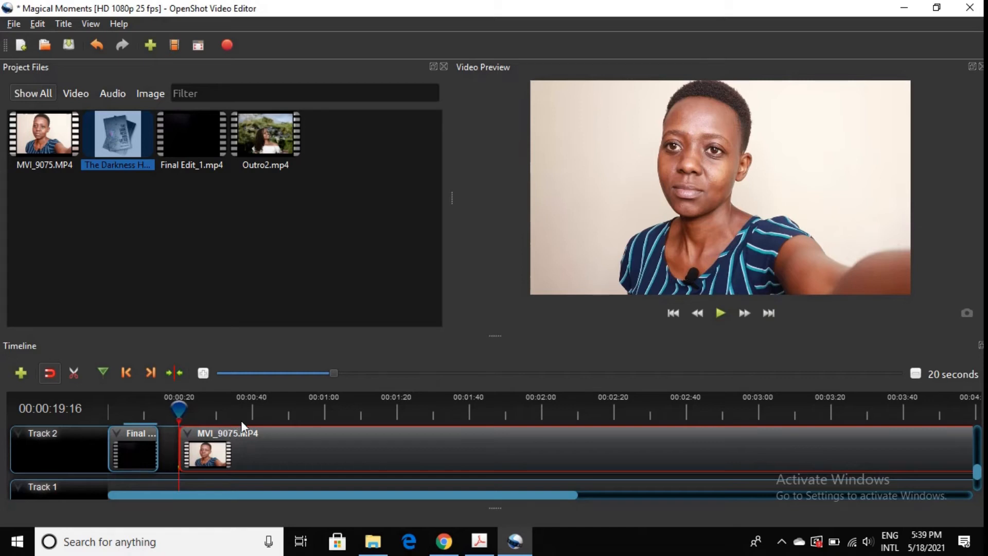
Step: Trim about 2 seconds off the start of the MVI_9075 clip and play it from 00:00:21:11
left_click_drag(180, 452, 188, 455)
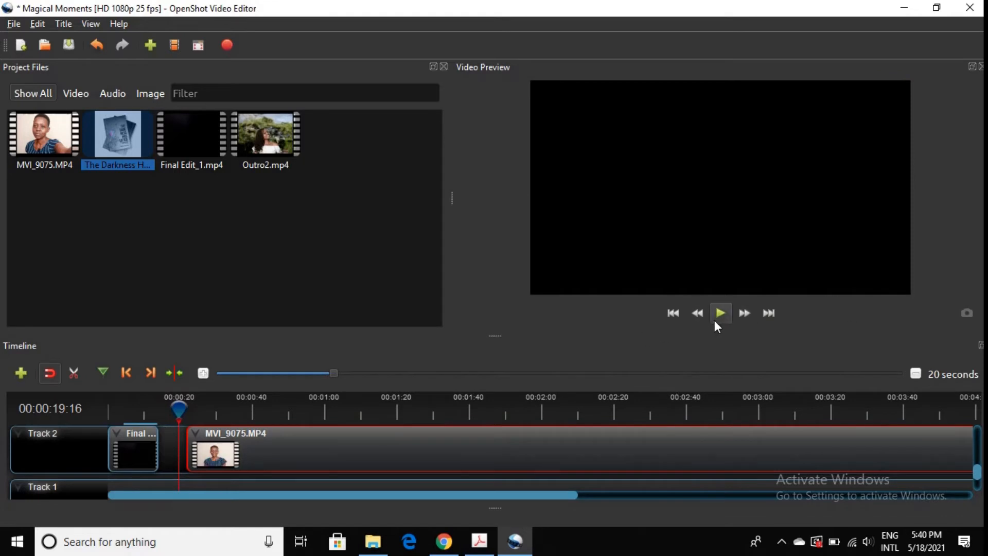
left_click_drag(177, 409, 185, 410)
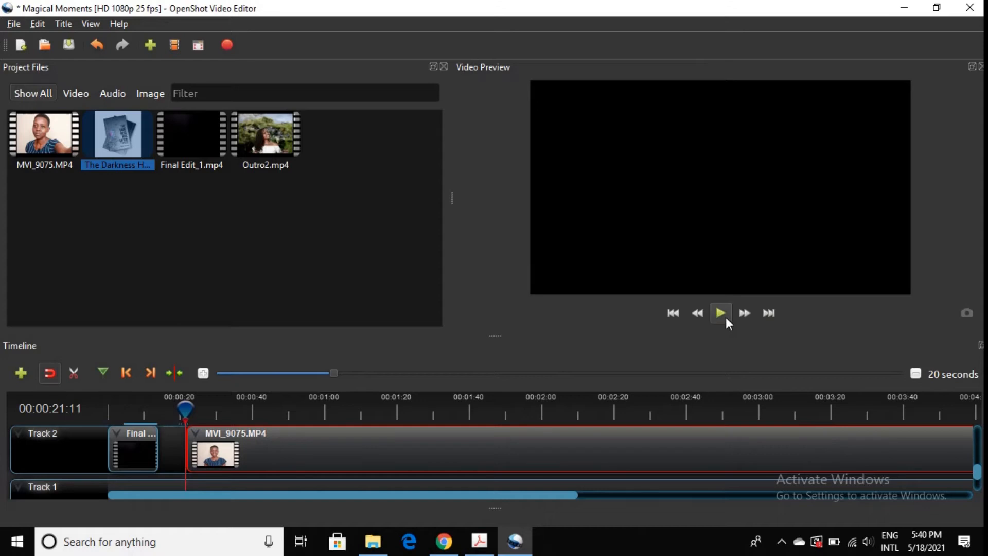
left_click(724, 317)
Step: Return the playhead to 00:00:18:06 and undo the trim at the start of MVI_9075
left_click_drag(191, 407, 174, 408)
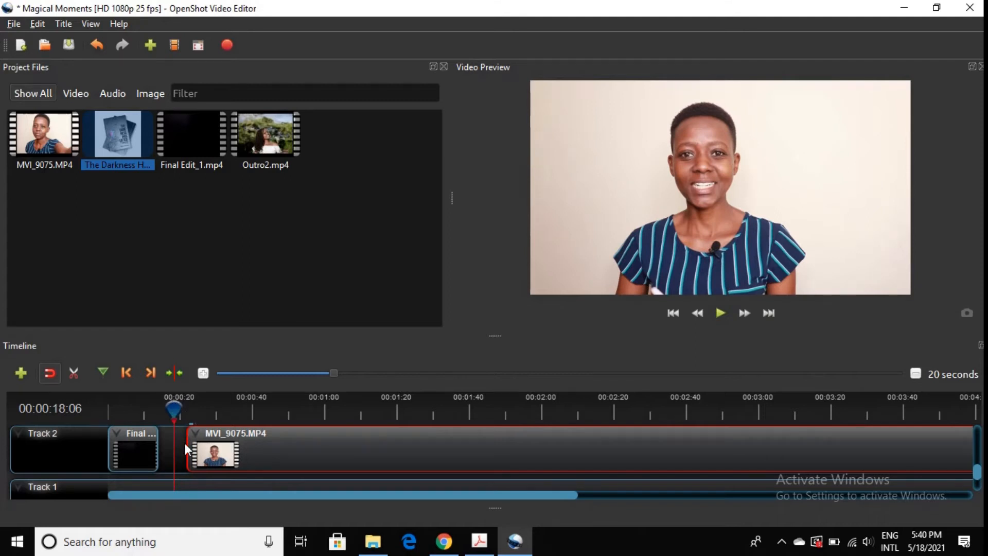
left_click_drag(187, 445, 180, 445)
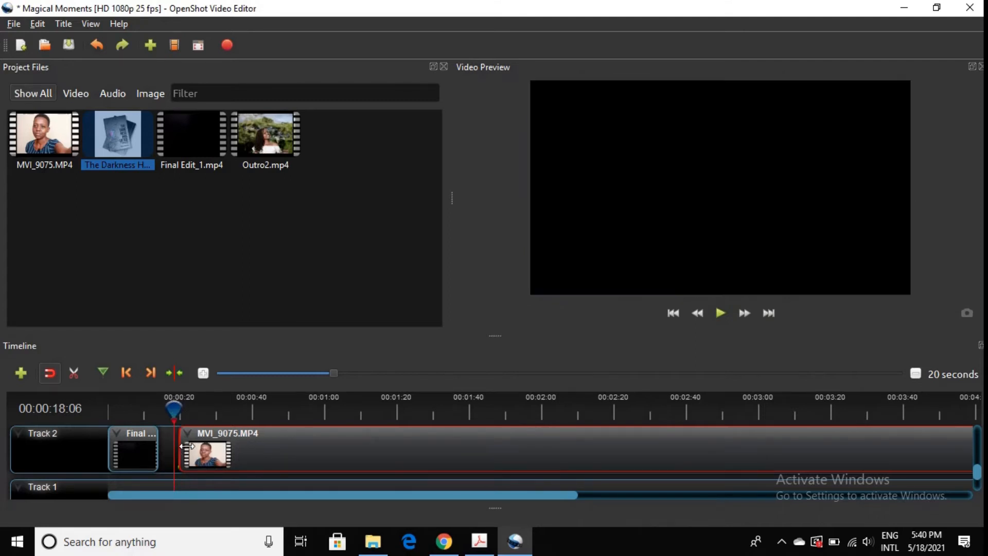
Step: Preview the MVI_9075 clip on Track 2 from 00:00:19:16 and split it at 00:00:22:13 with the razor tool
left_click(166, 445)
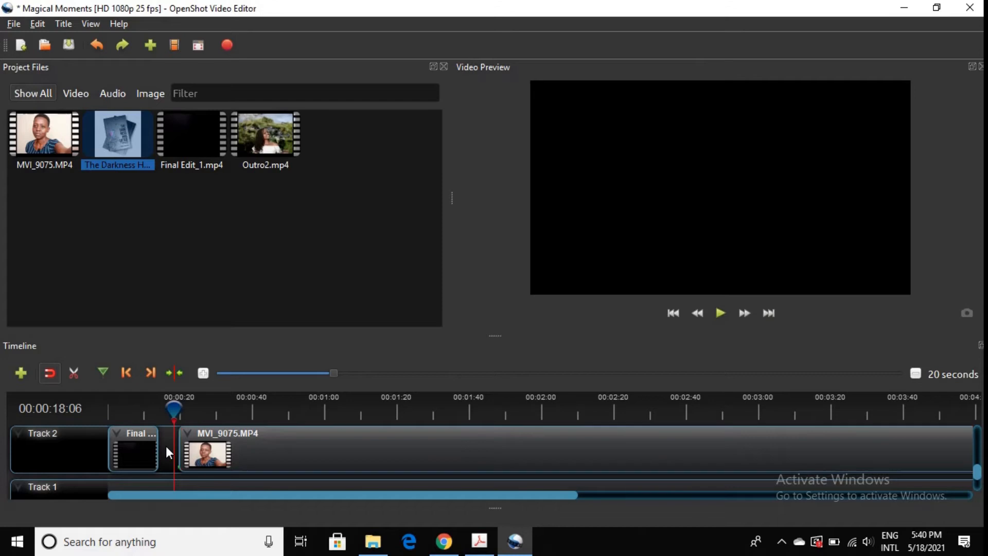
left_click_drag(331, 374, 216, 370)
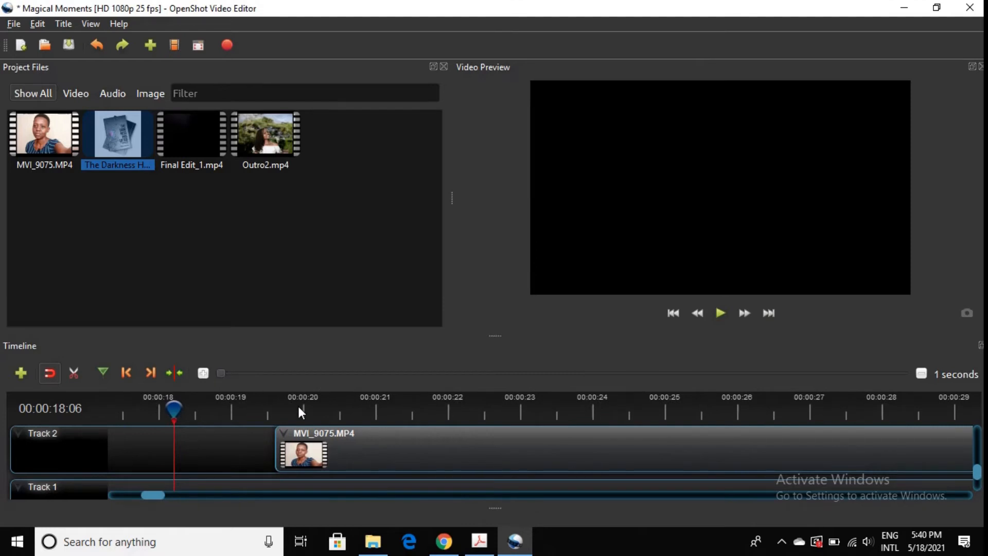
left_click(269, 414)
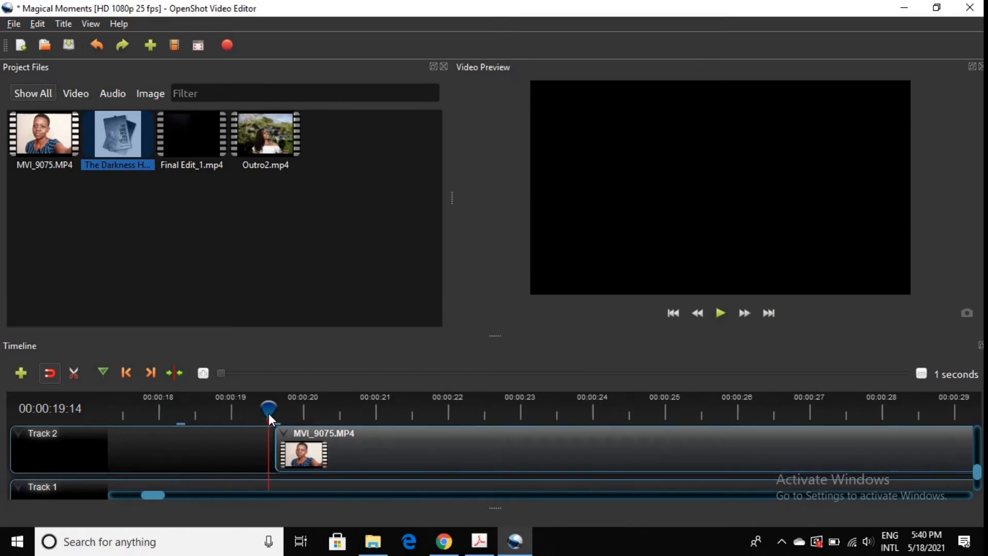
left_click_drag(269, 411, 275, 414)
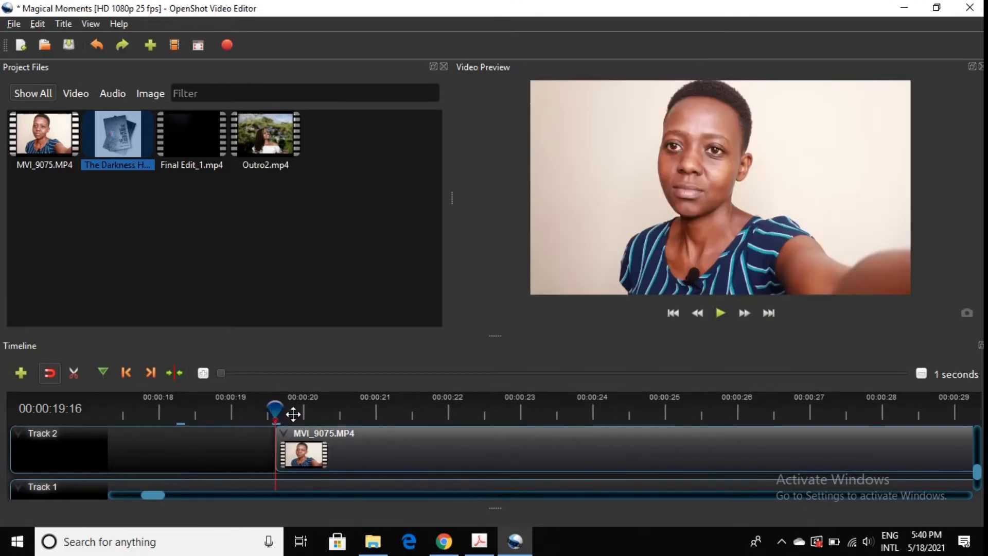
left_click(74, 374)
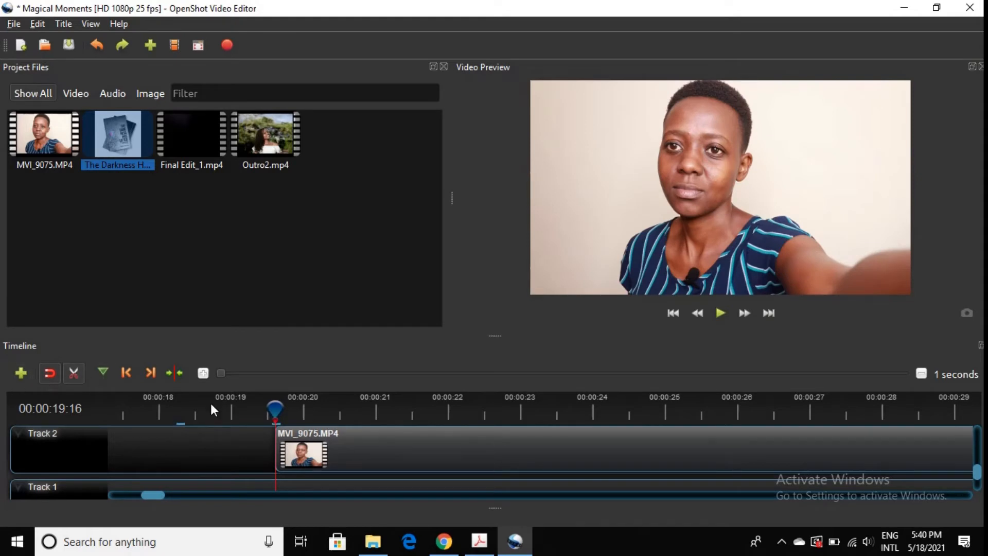
left_click(721, 313)
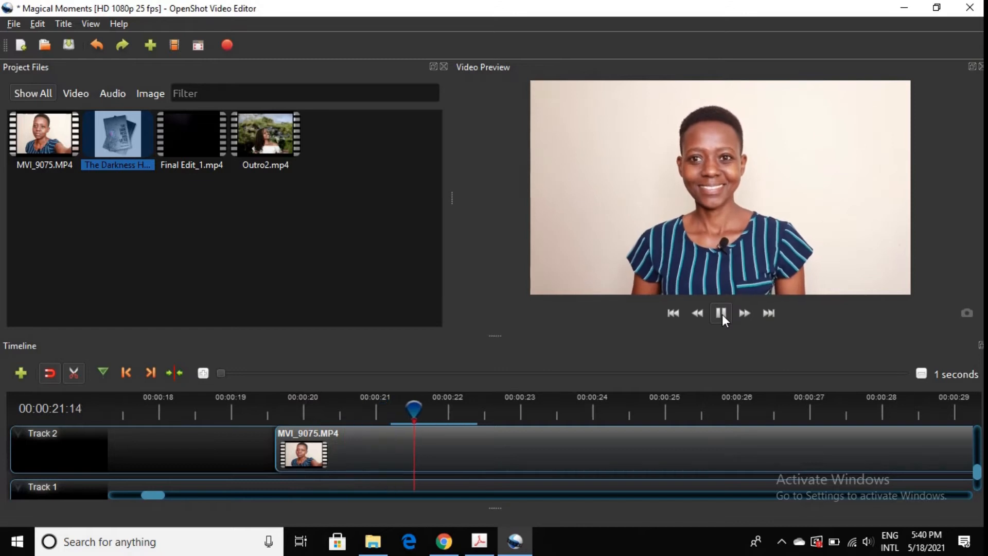
left_click(721, 314)
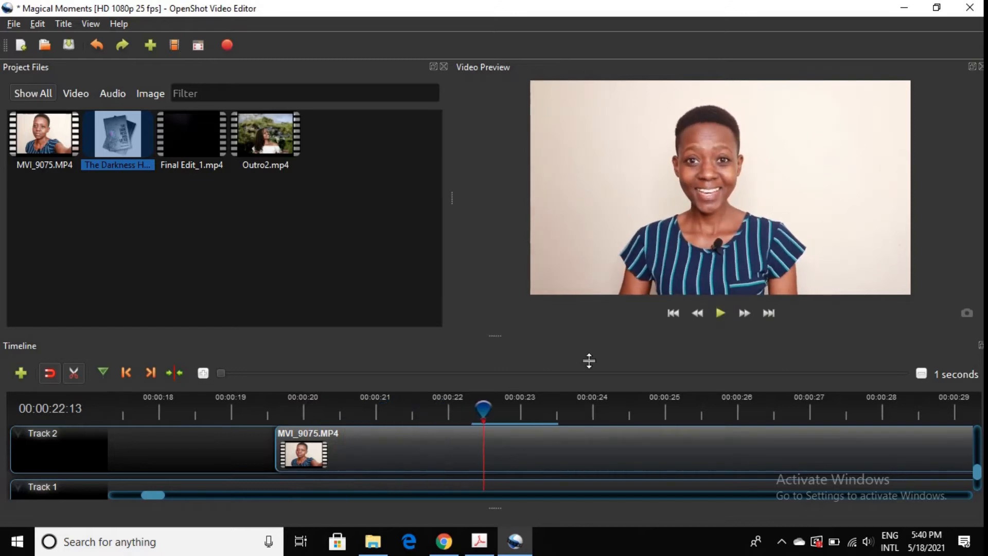
left_click(483, 436)
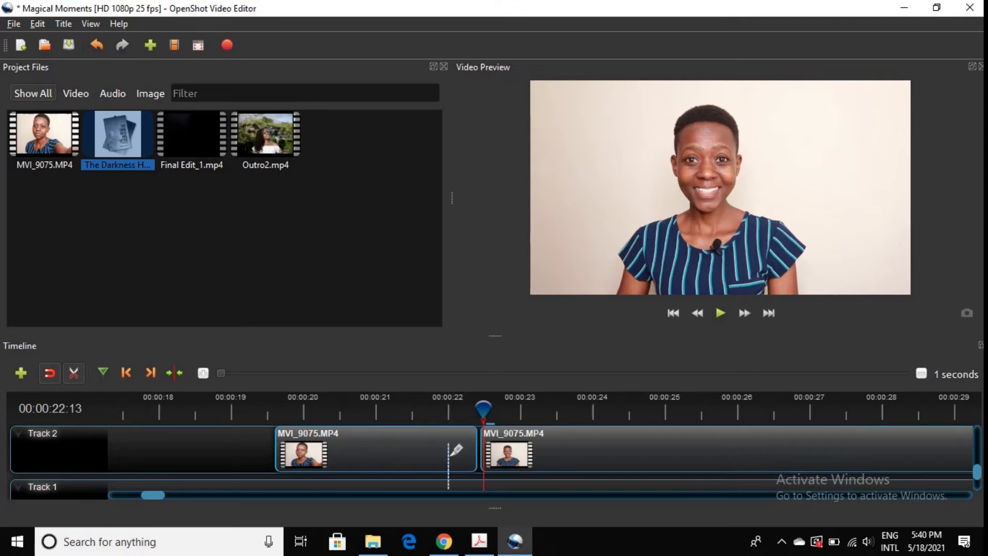
Step: Turn off the razor, move the short first piece of MVI_9075 about 0.3 seconds earlier, and play from 00:00:22:12
left_click(74, 372)
left_click_drag(452, 444, 403, 449)
left_click(479, 411)
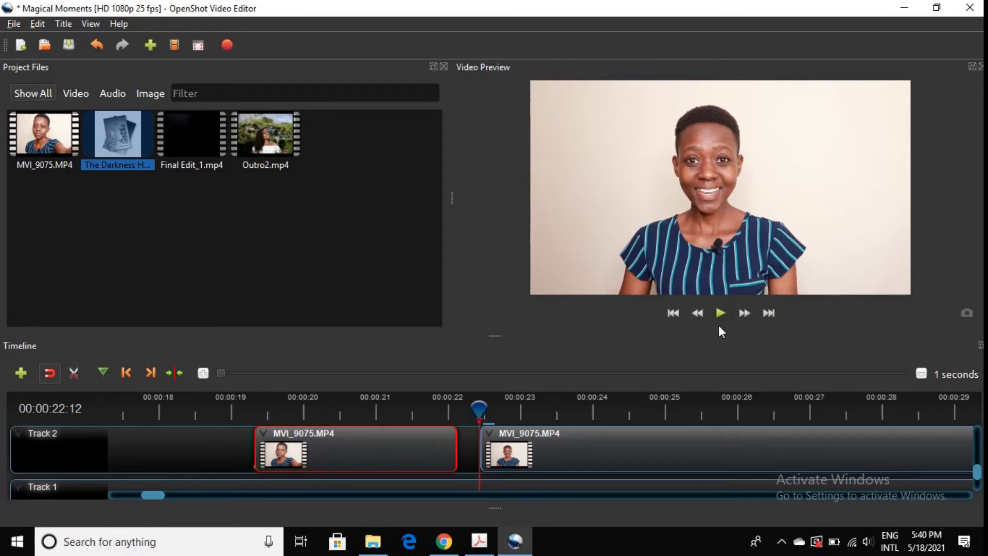
left_click(721, 312)
left_click(722, 313)
Step: Extend the start of the longer MVI_9075 piece slightly earlier and preview it from 00:00:22:08
left_click_drag(480, 455, 475, 454)
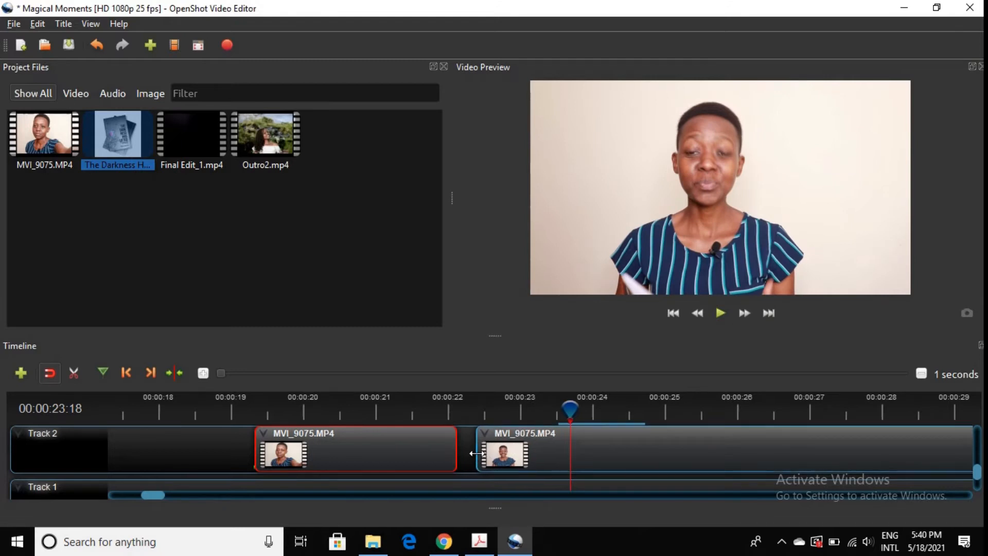
left_click(468, 414)
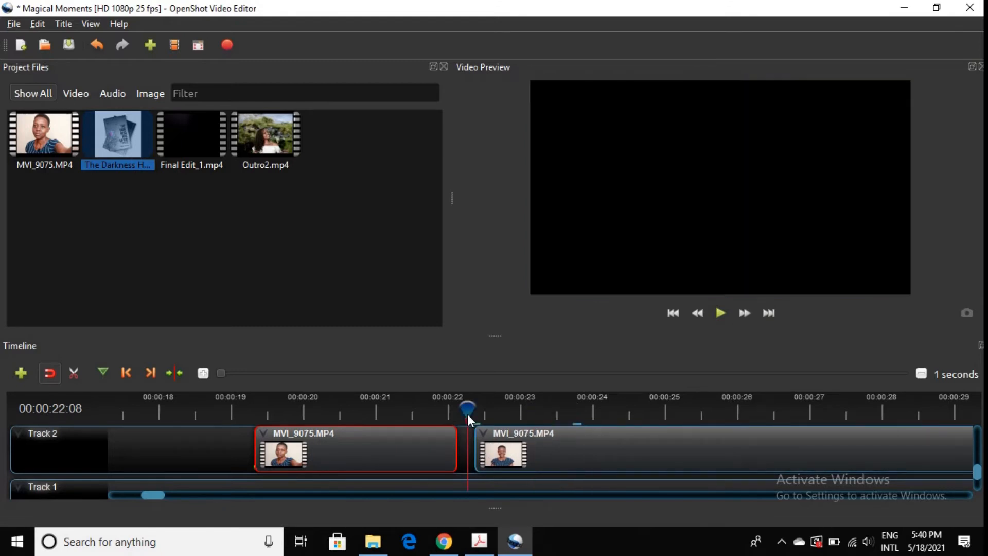
left_click(717, 319)
left_click(717, 319)
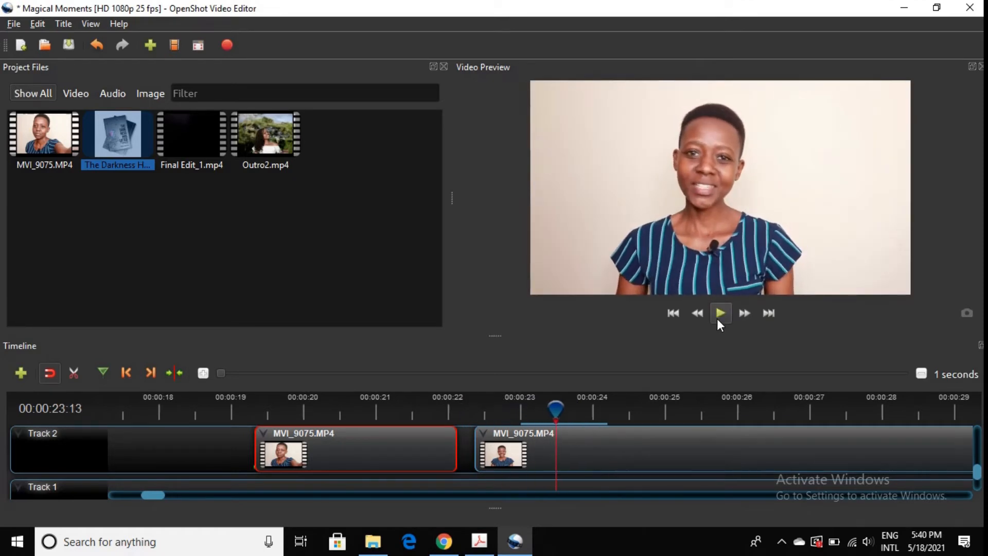
Step: Set the timeline scale to 10 seconds, move the short MVI_9075 piece about 1 second earlier, and play from 00:00:22:09
left_click_drag(224, 374, 268, 378)
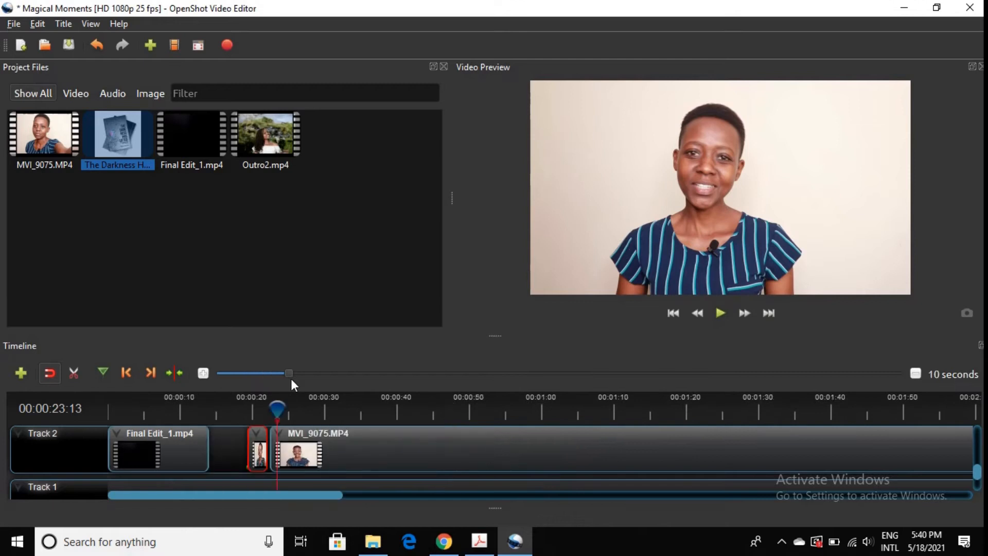
left_click_drag(277, 408, 269, 408)
left_click_drag(259, 449, 249, 449)
scroll(331, 479, "down", 1)
scroll(329, 477, "up", 1)
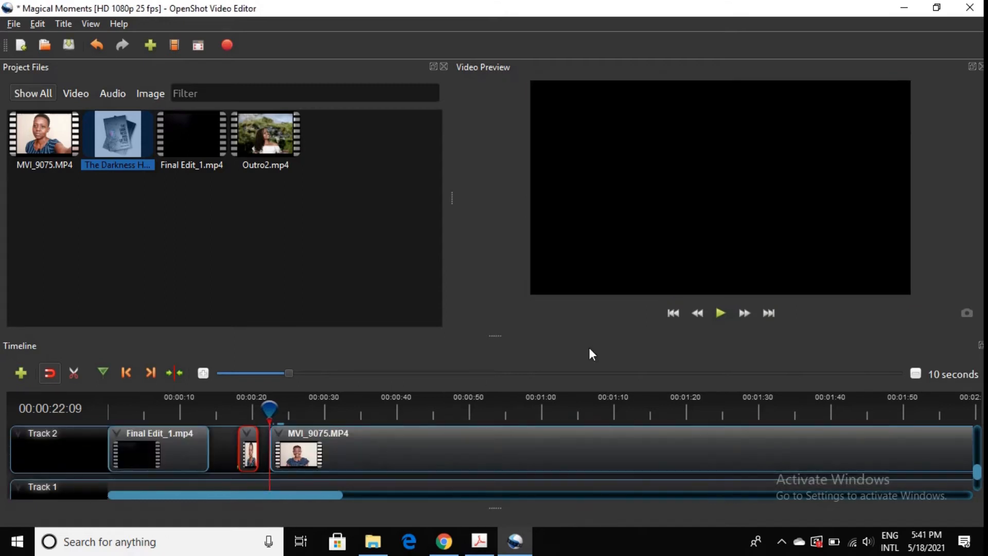
left_click(721, 314)
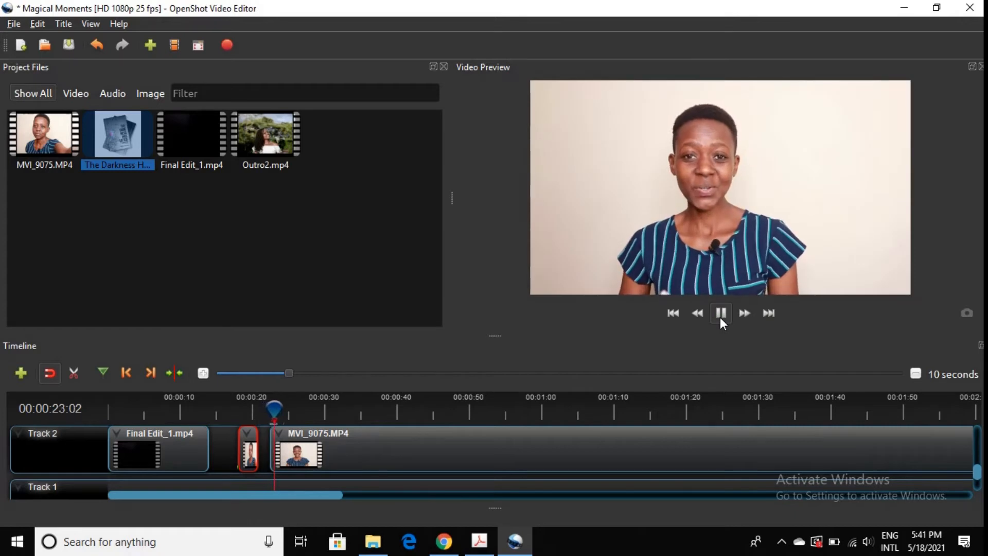
left_click(721, 313)
Step: Extend the start of the longer MVI_9075 piece about 1 second earlier and preview it from 00:00:21:09
mouse_move(271, 446)
left_mouse_down()
mouse_move(249, 450)
mouse_move(260, 454)
left_mouse_up()
left_click_drag(280, 412, 267, 414)
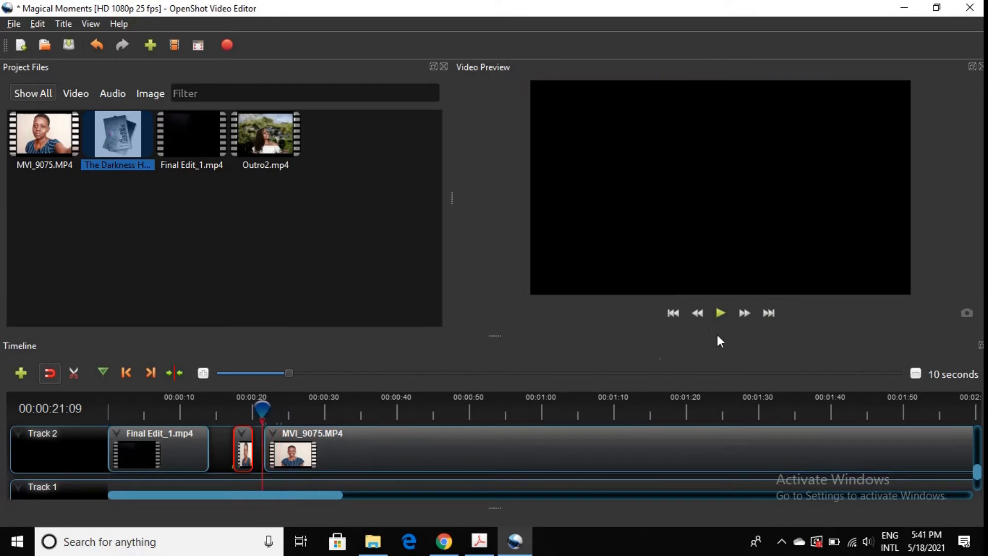
left_click(721, 313)
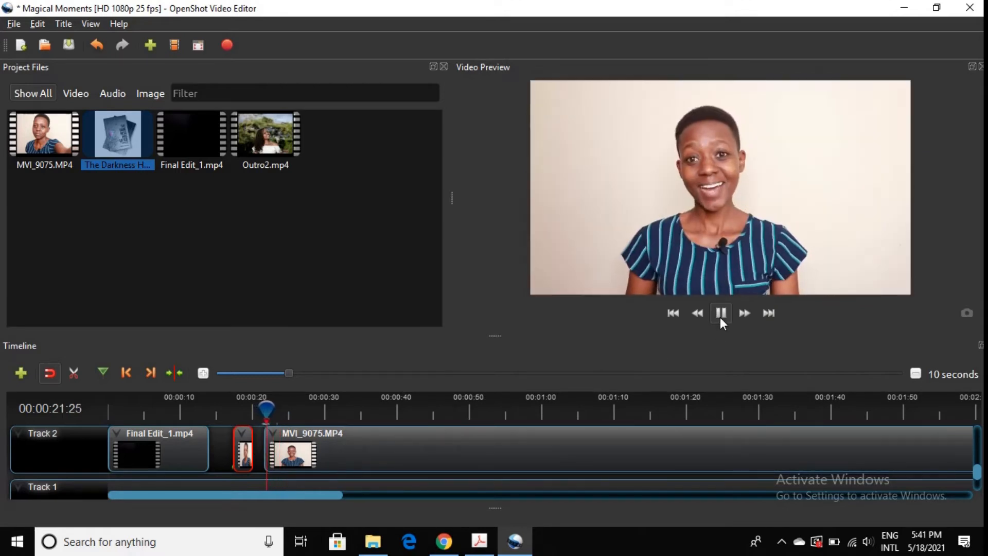
left_click(720, 314)
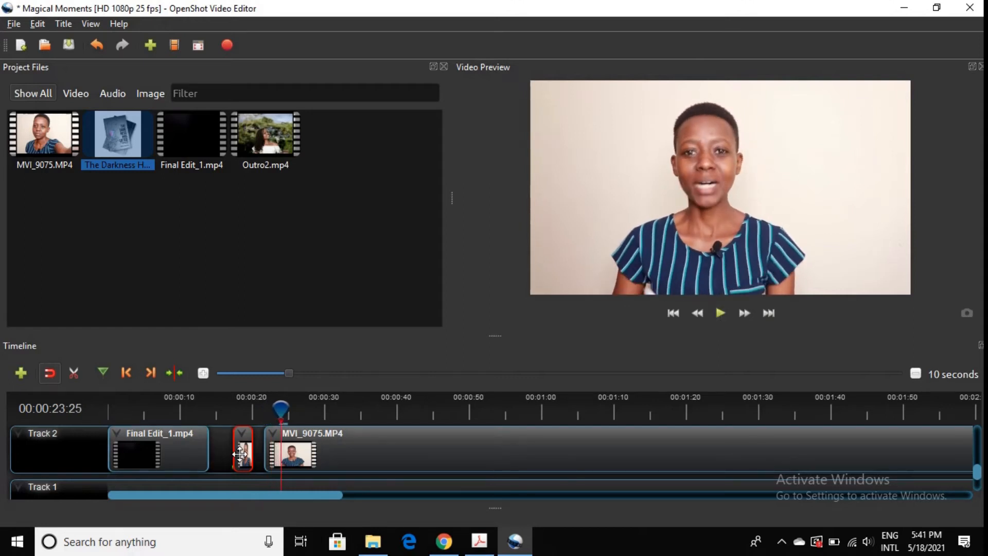
Step: Delete the short MVI_9075 piece and move the remaining clip to slightly overlap the end of Final Edit_1 on Track 2
key("Delete")
left_click_drag(309, 457, 267, 450)
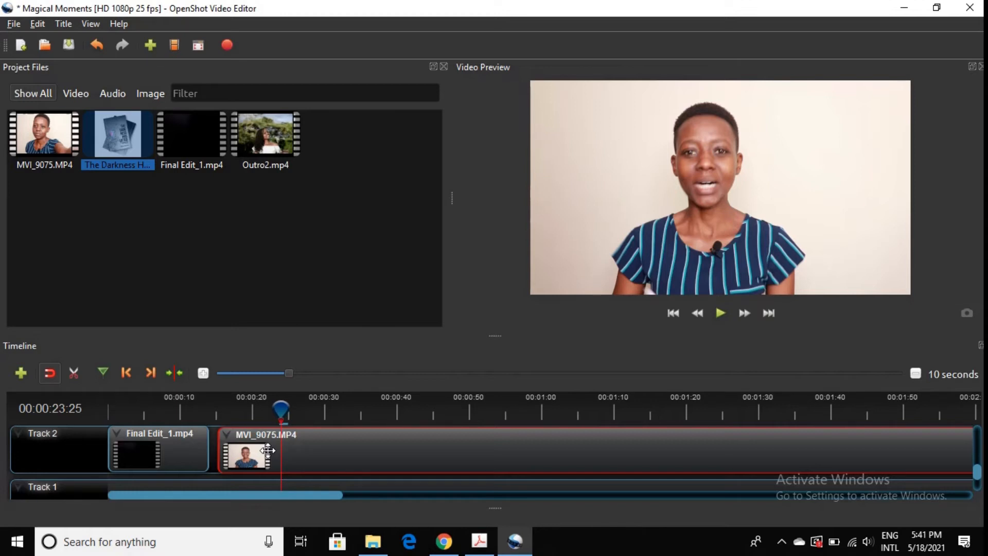
left_click_drag(268, 450, 250, 449)
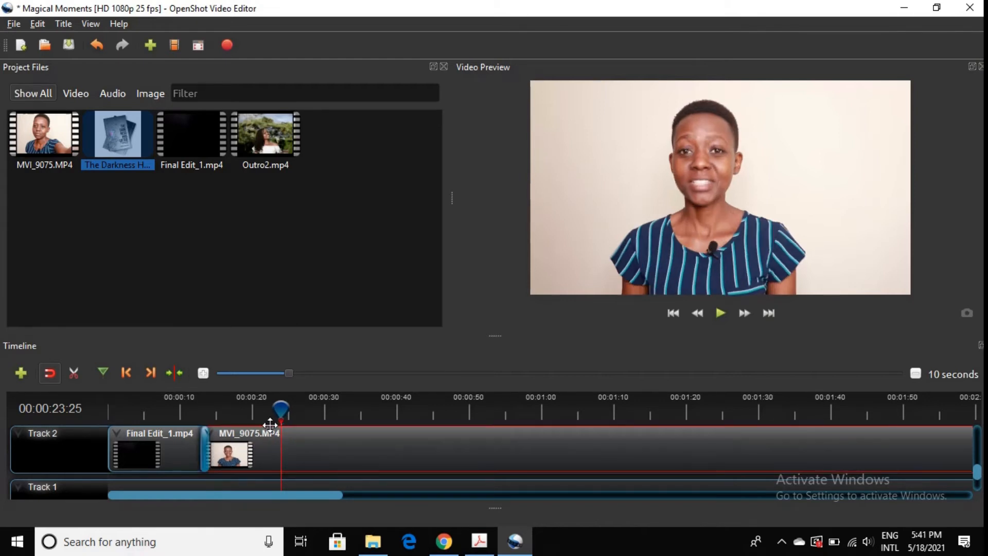
Step: Play the timeline from the start through the transition into MVI_9075 and pause at 00:00:17:10
left_click_drag(276, 411, 183, 410)
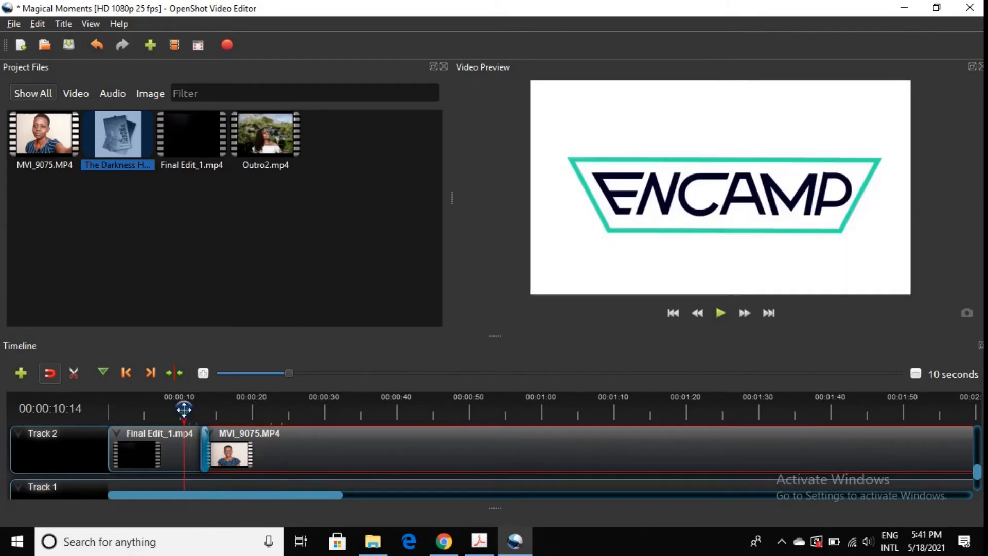
left_click(109, 407)
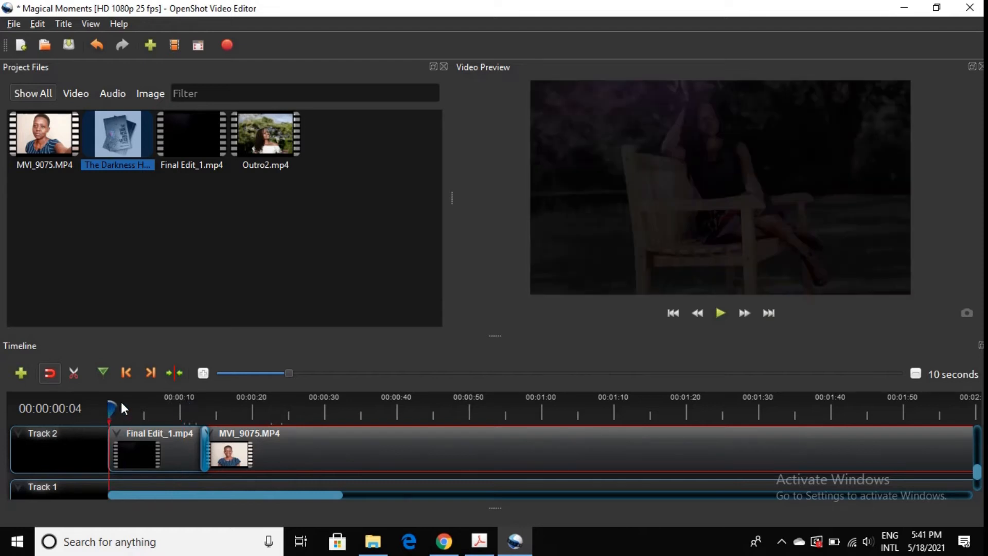
left_click(716, 318)
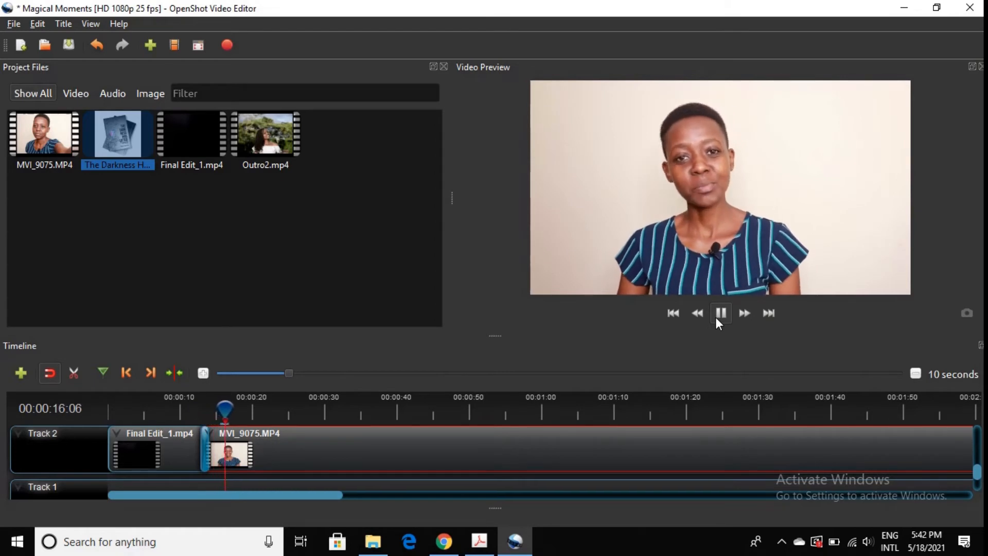
left_click(720, 322)
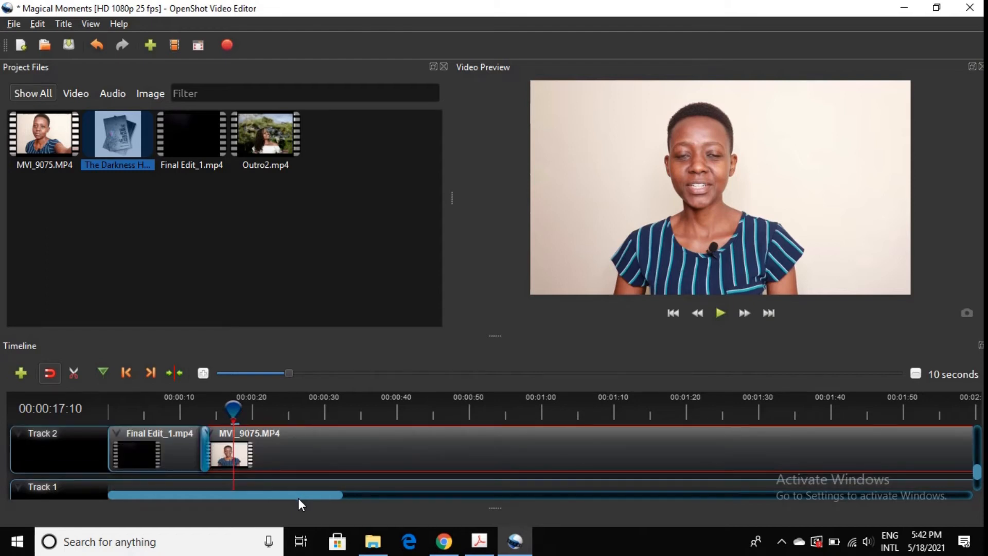
Step: Move the book cover image clip on the track above Track 2 to start at about 00:01:00
scroll(300, 501, "up", 1)
left_click_drag(396, 450, 585, 444)
scroll(585, 444, "down", 1)
scroll(585, 443, "up", 1)
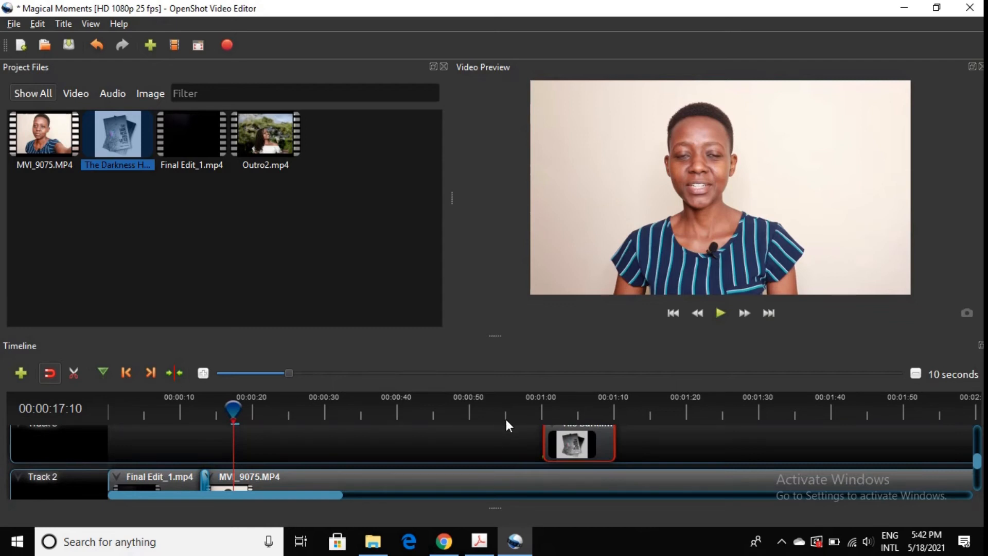
Step: Check several points along the timeline, then play from 00:00:53:19 into the book cover image and pause at 00:01:01:21
left_click(495, 409)
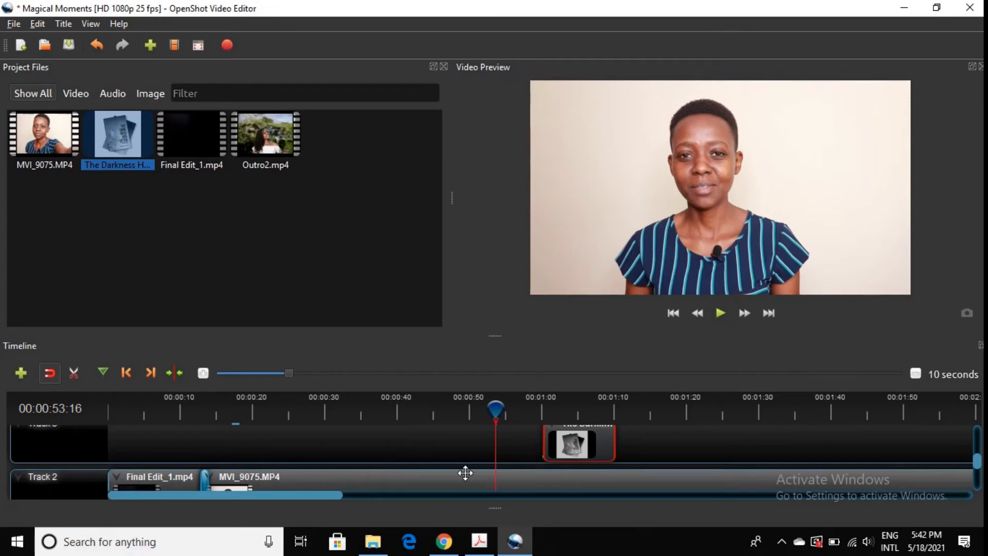
left_click(472, 408)
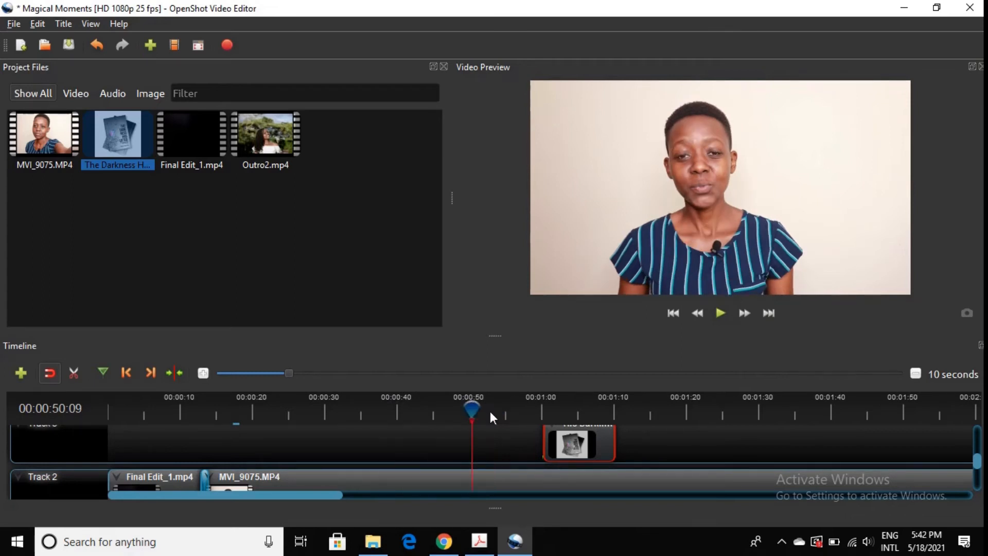
left_click(490, 411)
left_click(663, 410)
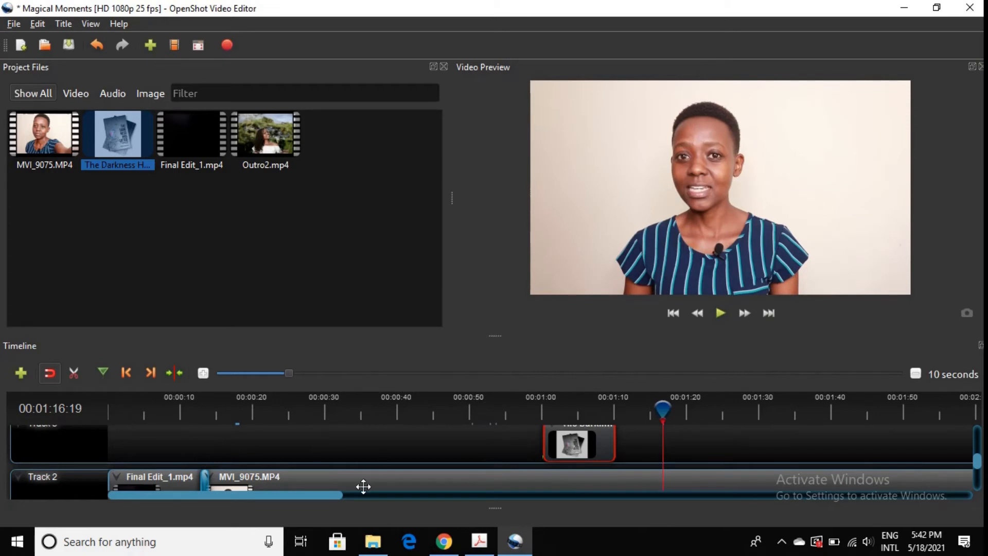
left_click(108, 412)
left_click(514, 410)
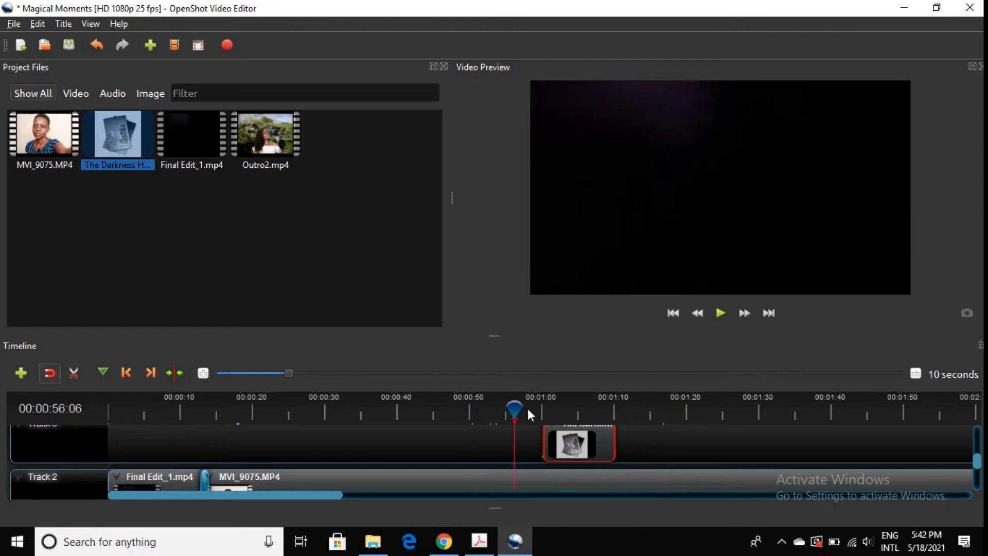
left_click(519, 410)
left_click_drag(518, 410, 496, 410)
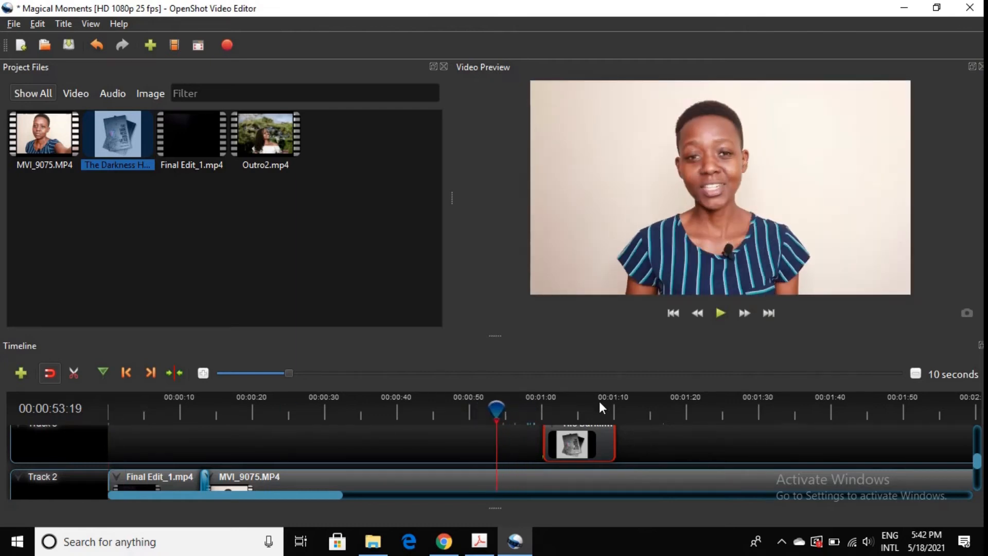
left_click(721, 313)
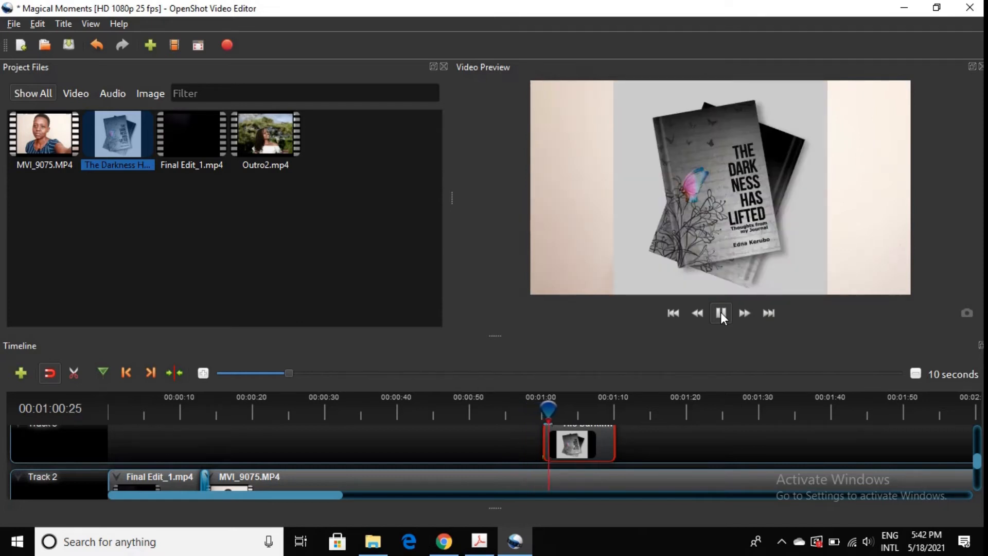
left_click(721, 313)
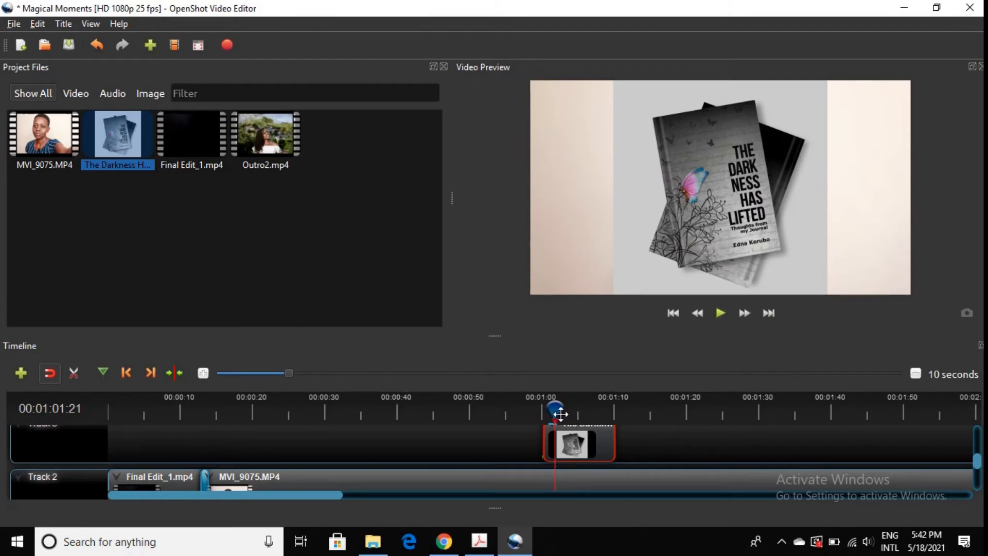
Step: Try moving the book cover image clip to Track 1, below the MVI_9075 clip, and undo the move
scroll(646, 479, "up", 2)
scroll(644, 478, "down", 2)
scroll(602, 446, "down", 3)
scroll(601, 445, "up", 3)
left_click_drag(601, 446, 597, 475)
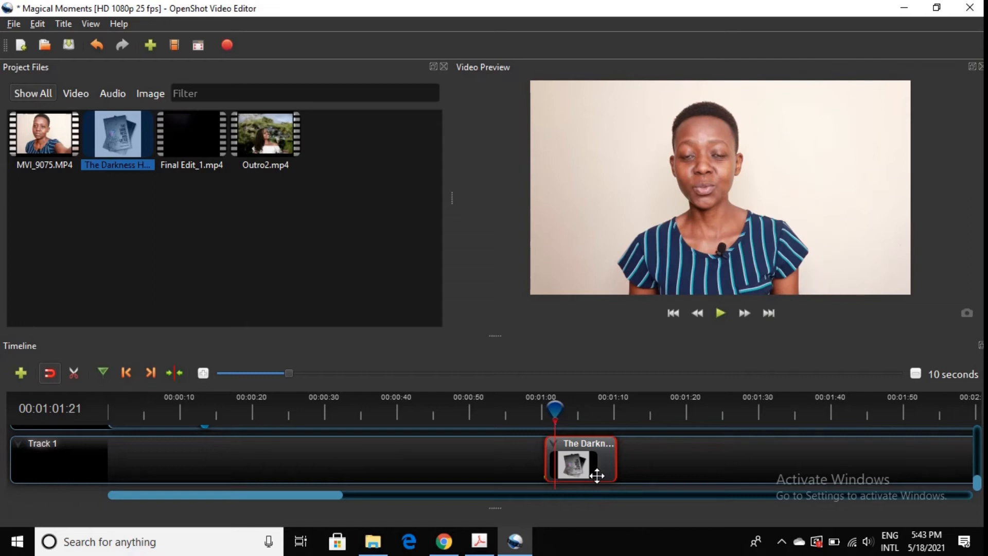
key("ctrl+z")
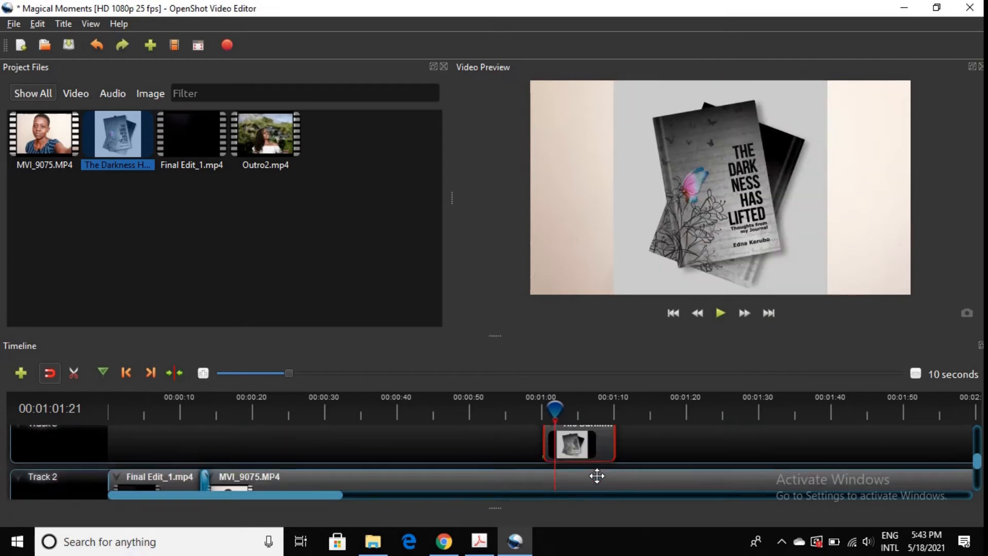
Step: Transform the book cover image clip at its start, about 00:01:00, and move the image beside the speaker within the frame's right half
scroll(596, 475, "down", 1)
left_click_drag(555, 408, 544, 407)
right_click(569, 443)
left_click(619, 387)
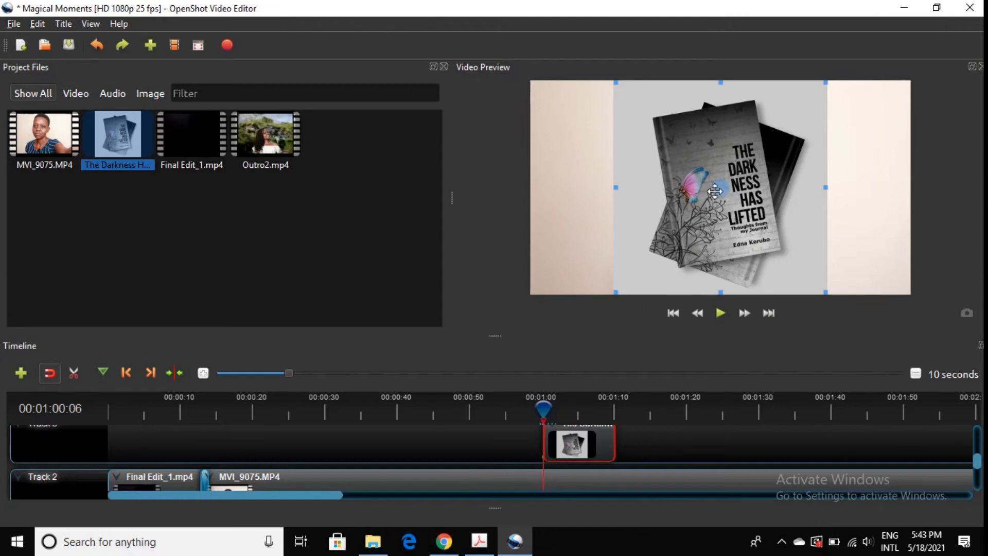
left_click_drag(720, 190, 809, 186)
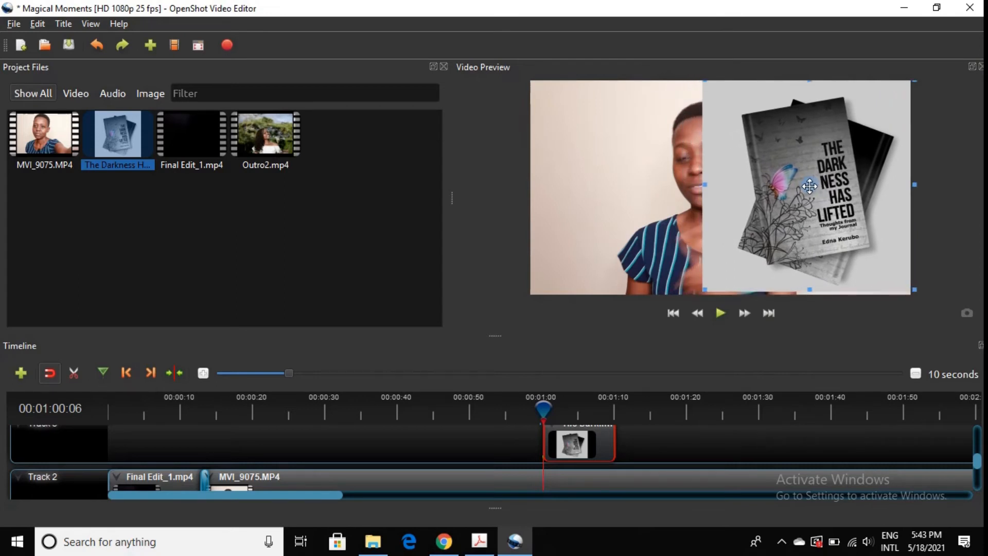
mouse_move(810, 185)
left_mouse_down()
mouse_move(841, 191)
mouse_move(800, 189)
left_mouse_up()
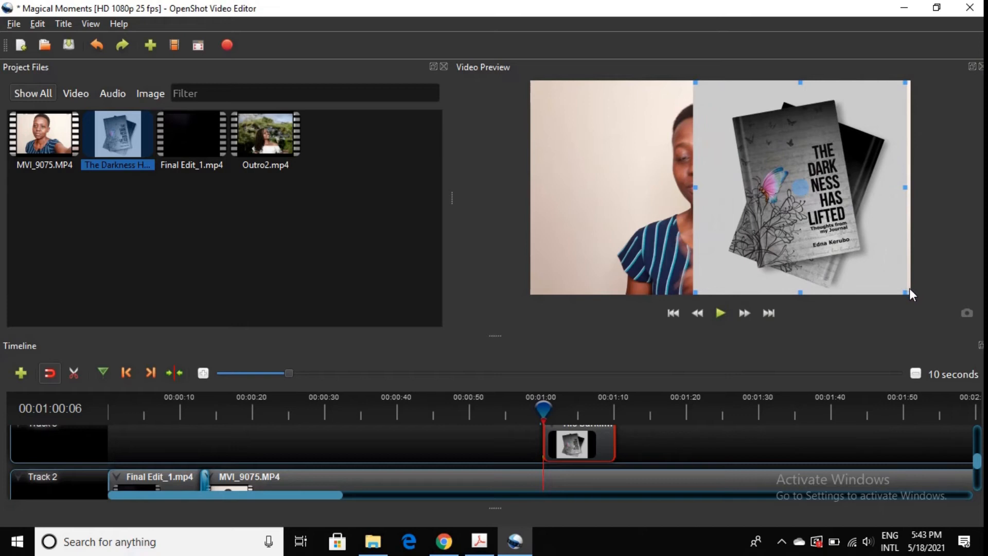
Step: Scale the book cover image down proportionally beside the speaker, and delete its clip from the timeline
left_click_drag(906, 292, 893, 289)
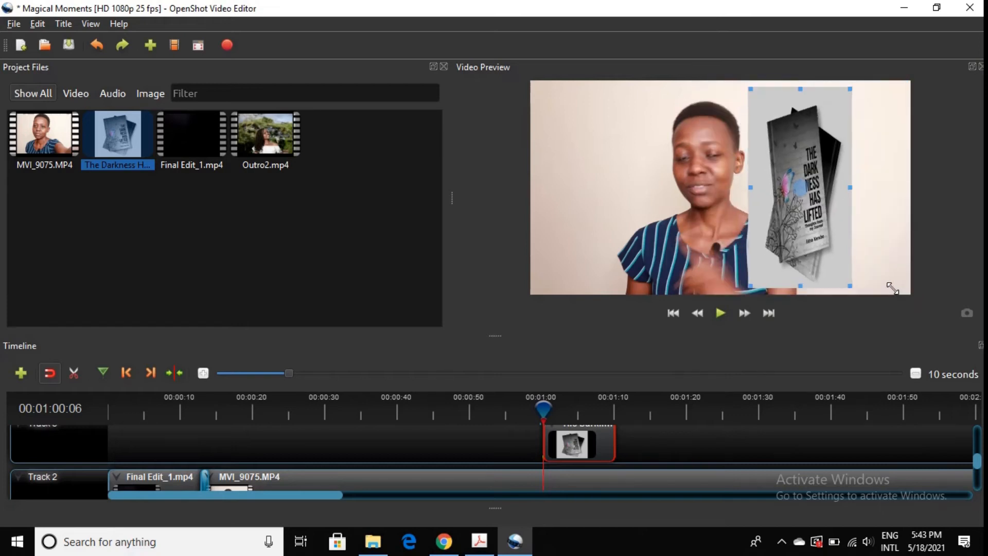
key("ctrl+z")
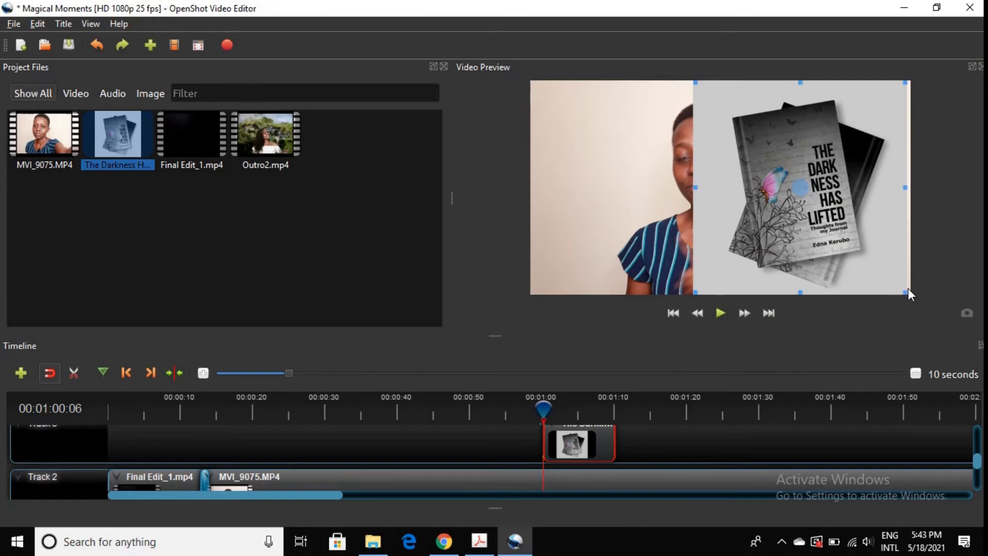
left_click_drag(900, 286, 946, 284)
mouse_move(806, 186)
left_mouse_down()
mouse_move(584, 191)
mouse_move(852, 189)
mouse_move(825, 191)
left_mouse_up()
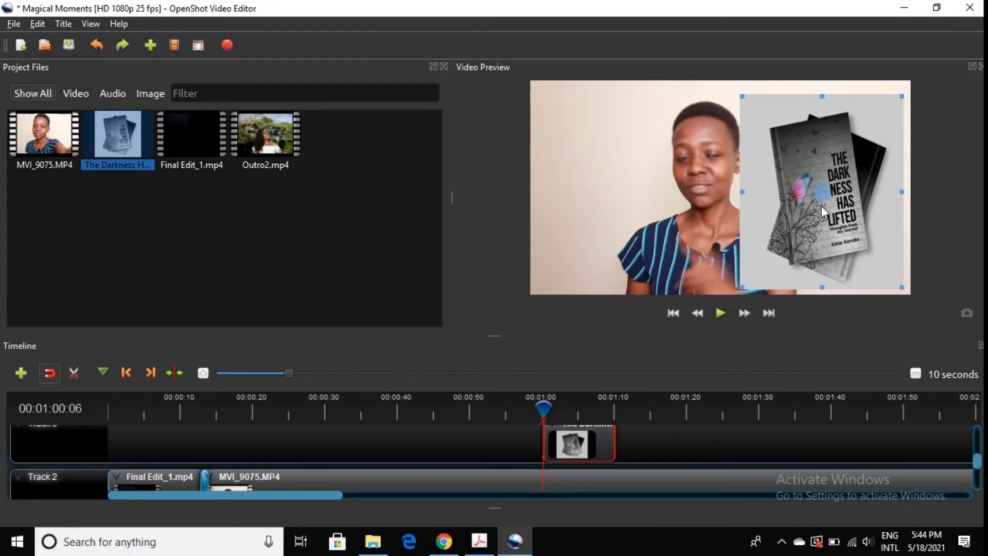
key("Delete")
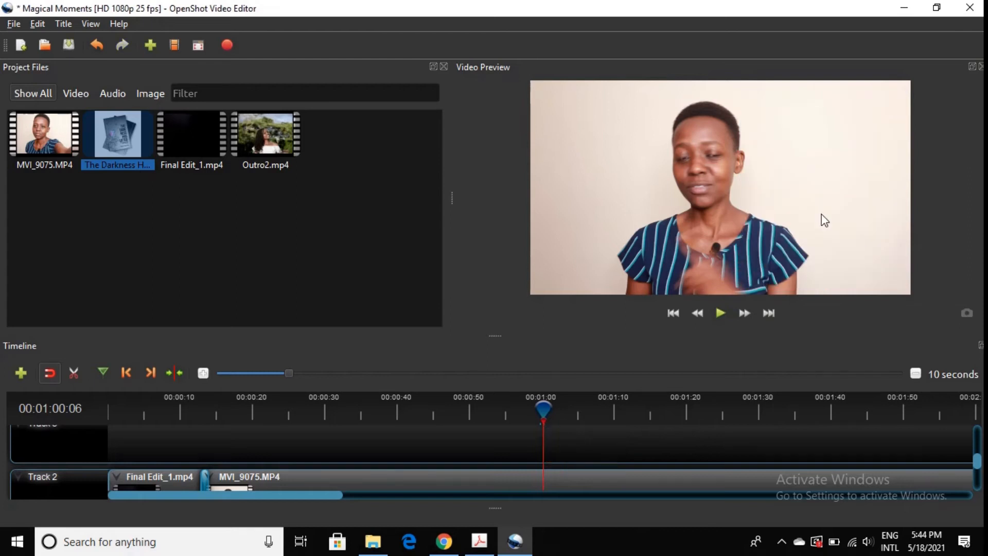
Step: Switch to File Explorer and open the ENCAMP DESIGNS folder on the Desktop
left_click(373, 545)
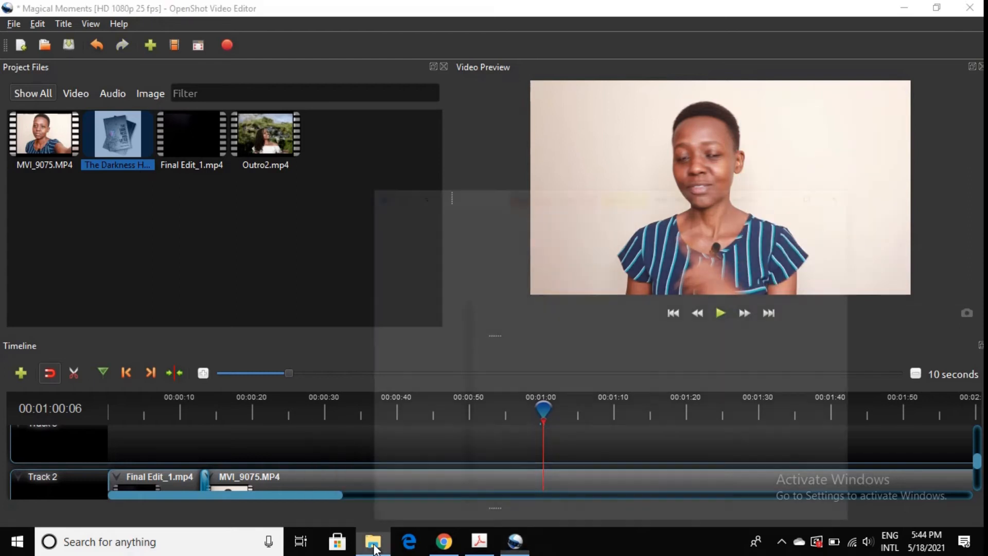
left_click(430, 326)
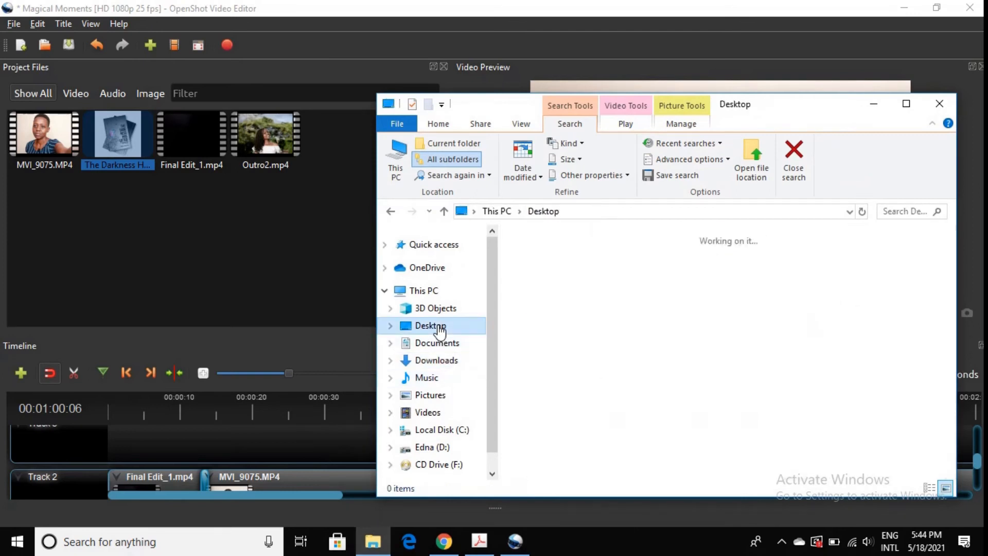
scroll(724, 366, "down", 4)
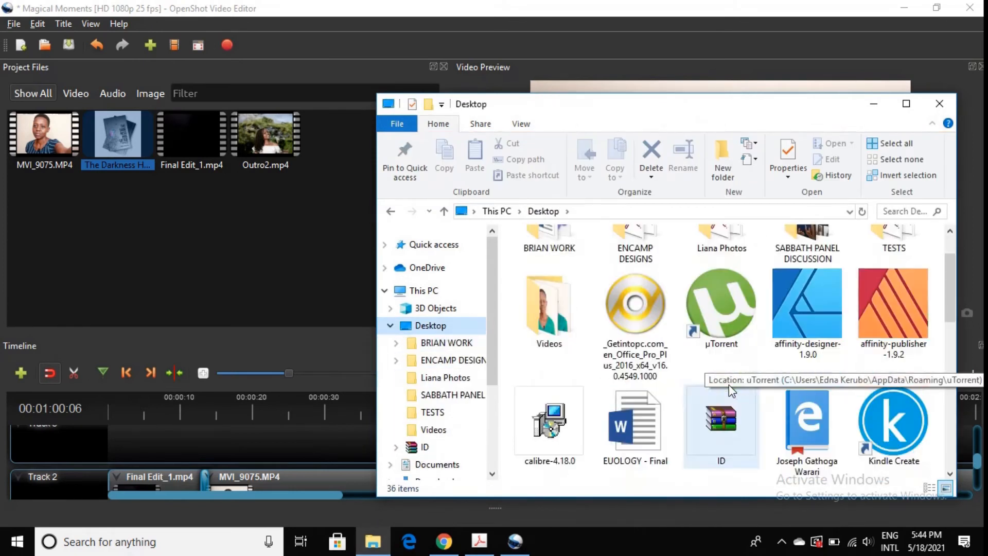
scroll(729, 384, "up", 4)
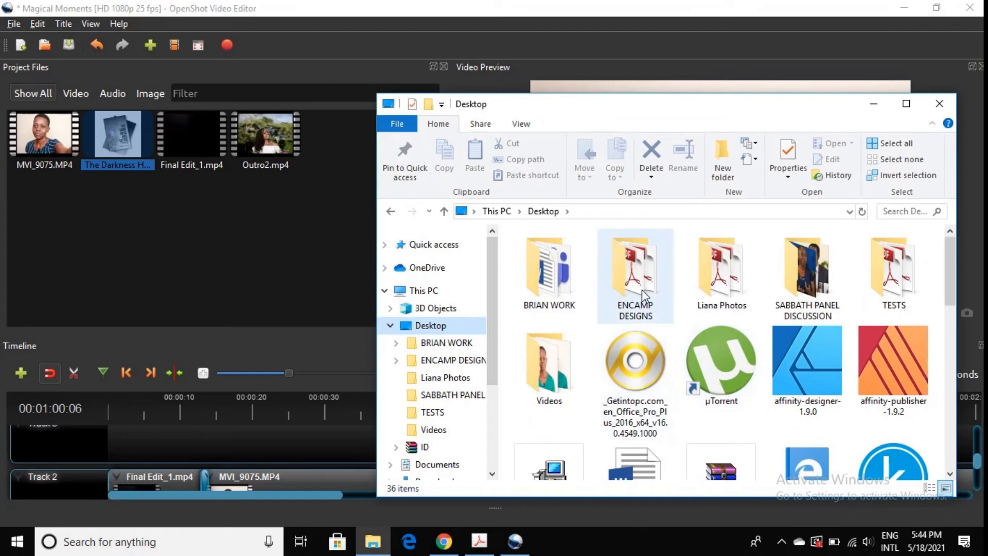
double_click(626, 280)
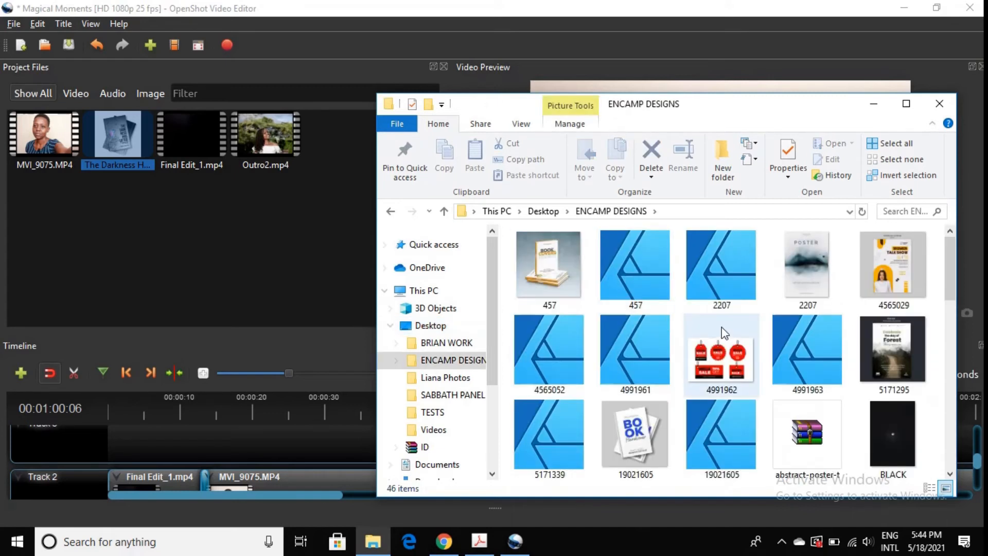
Step: Find The Darkness Has Lifted Book Mockup as an Affinity Designer file and open it, returning to OpenShot while it loads
scroll(723, 329, "down", 4)
scroll(724, 332, "down", 5)
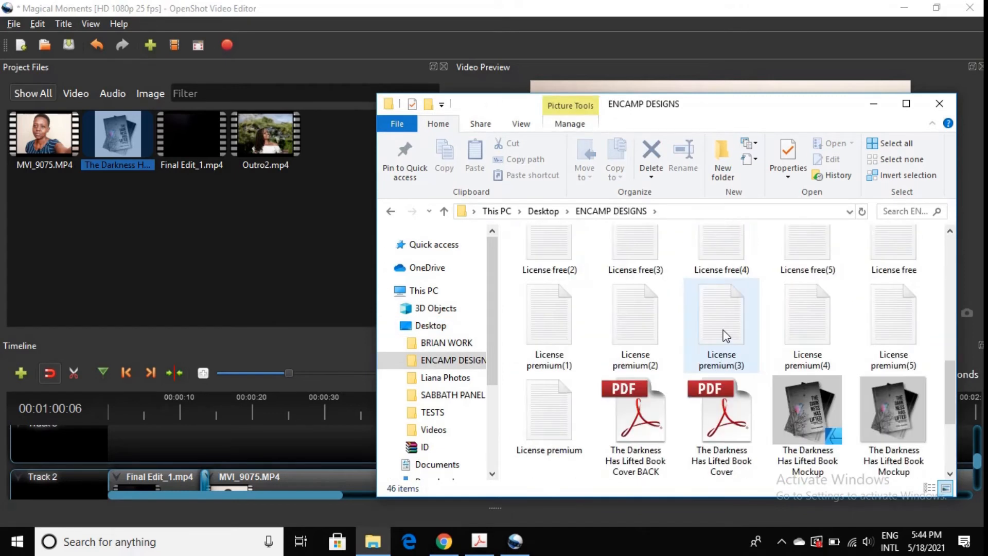
scroll(726, 335, "down", 2)
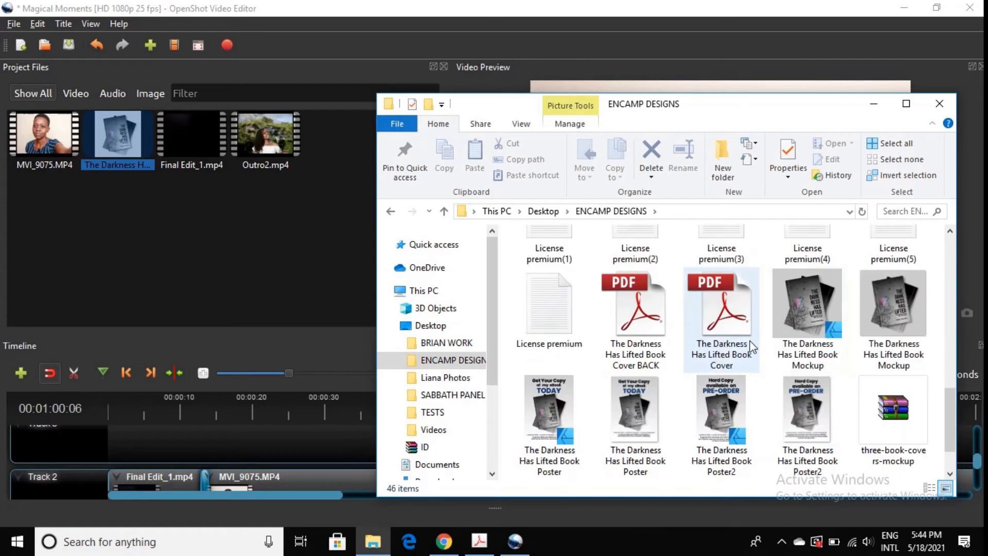
left_click(813, 328)
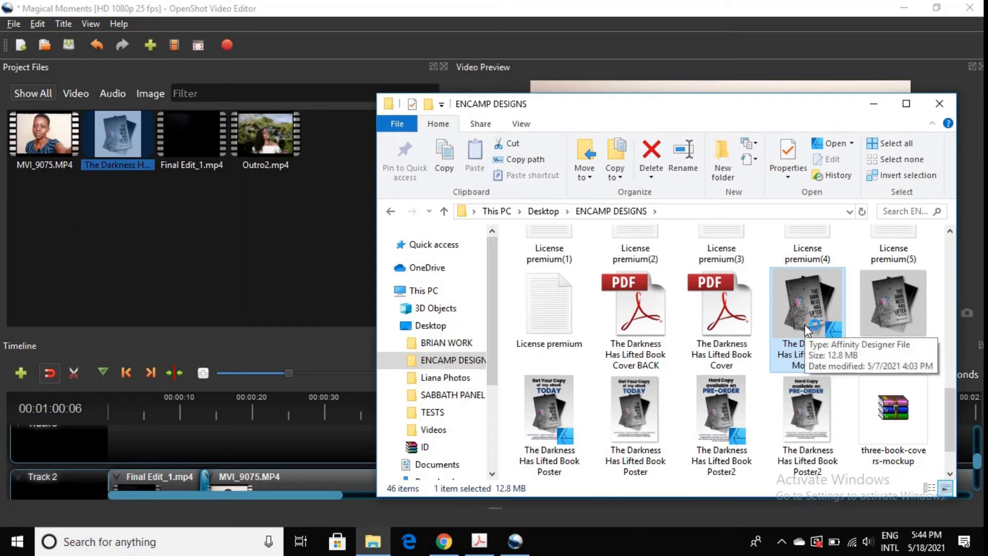
left_click_drag(805, 324, 336, 444)
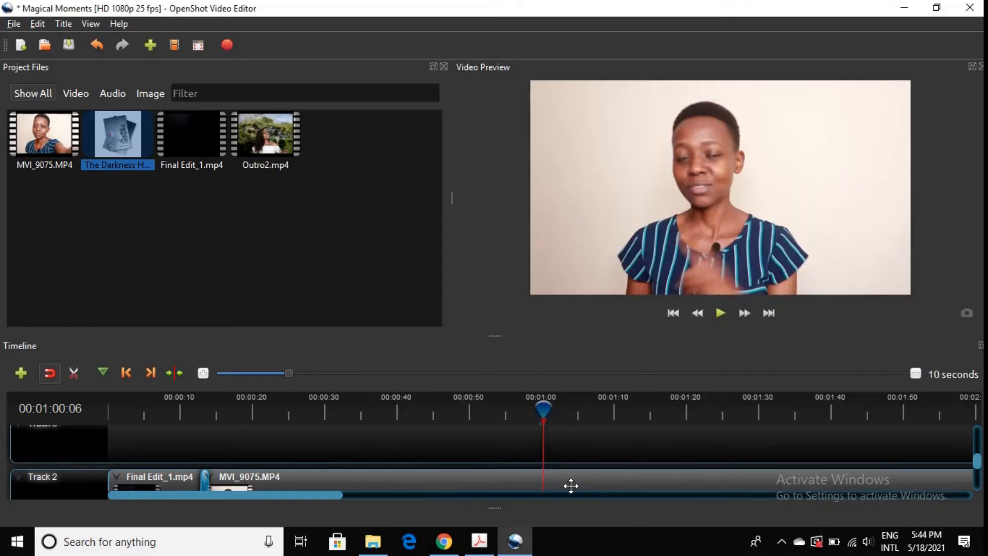
Step: Play the end of MVI_9075 on Track 2 from 00:06:45:16, pause at 00:06:52:23, and trim the clip's end to about that point
left_click_drag(306, 498, 866, 492)
left_click_drag(292, 372, 403, 378)
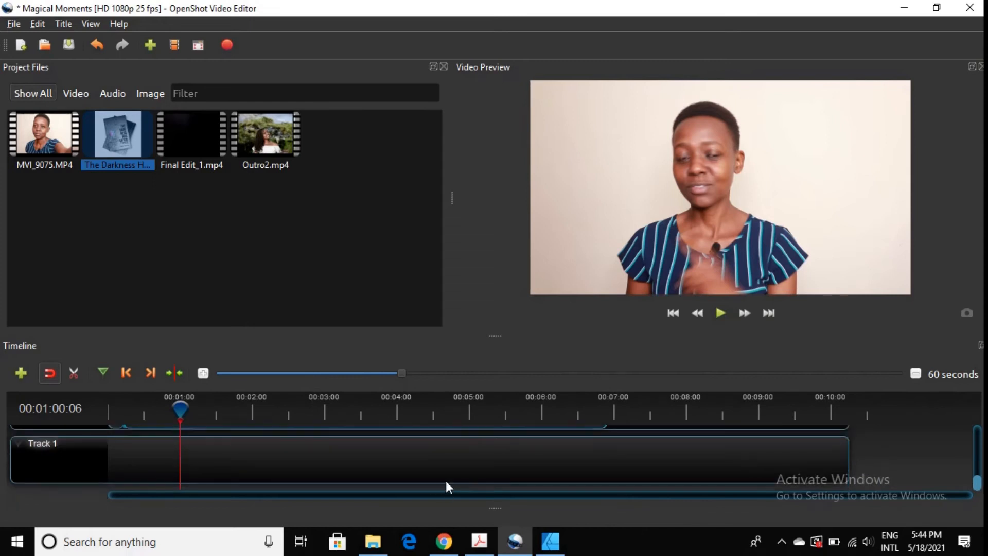
scroll(446, 481, "up", 2)
left_click(575, 415)
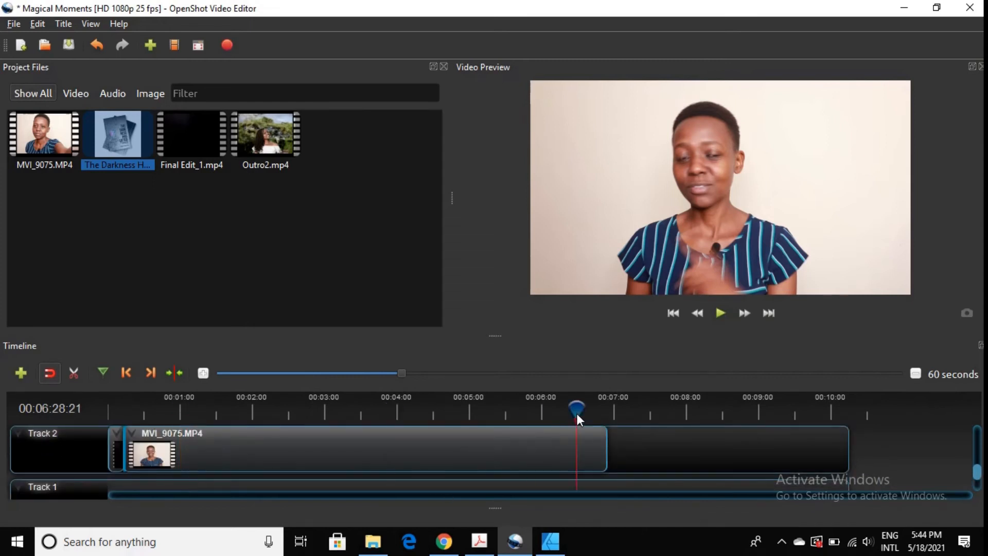
left_click_drag(579, 414, 597, 412)
left_click_drag(406, 377, 316, 378)
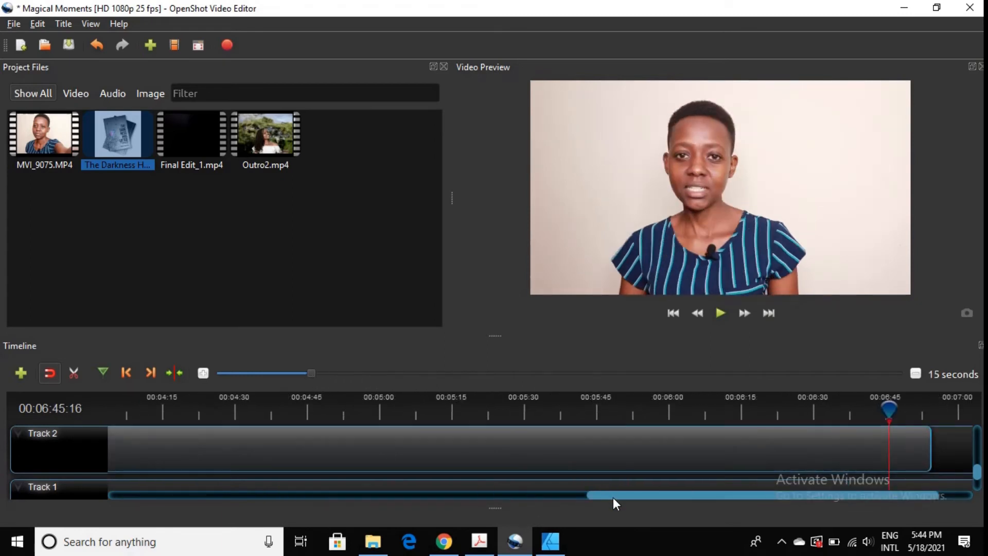
left_click_drag(613, 497, 729, 493)
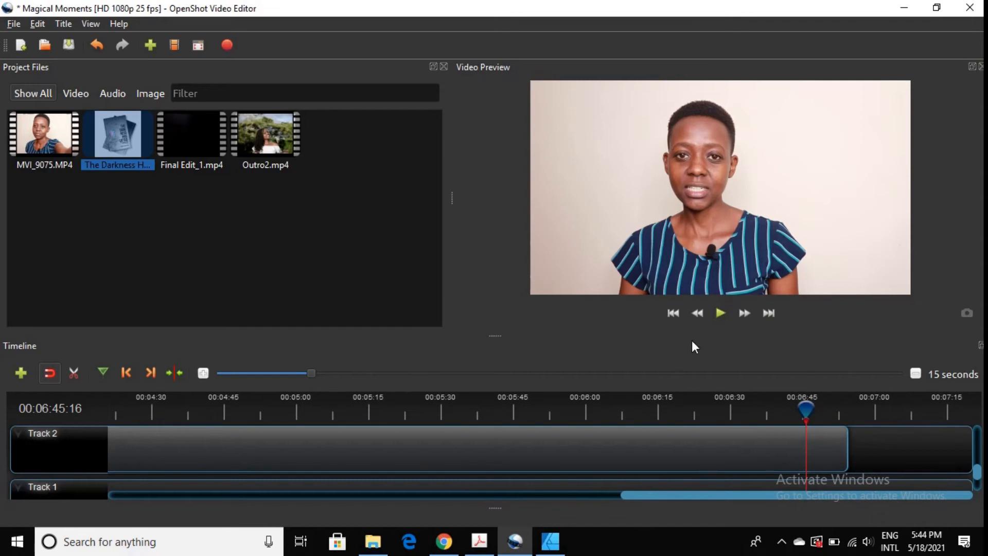
left_click(719, 313)
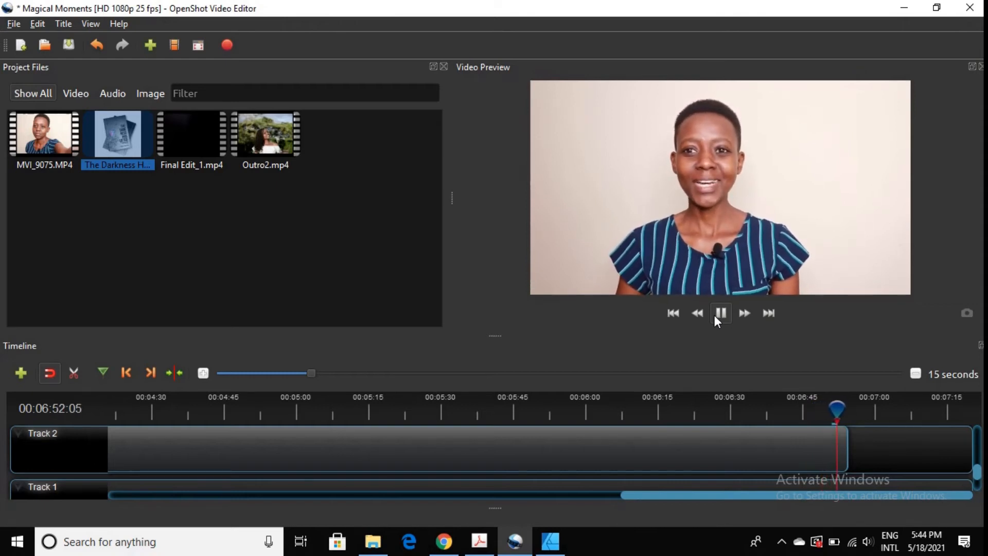
left_click(716, 316)
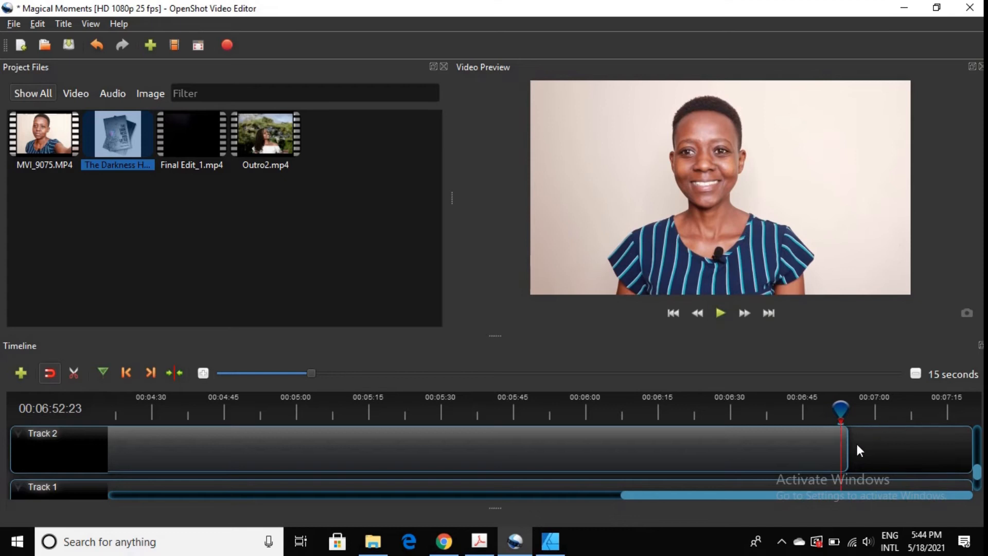
left_click_drag(849, 452, 840, 451)
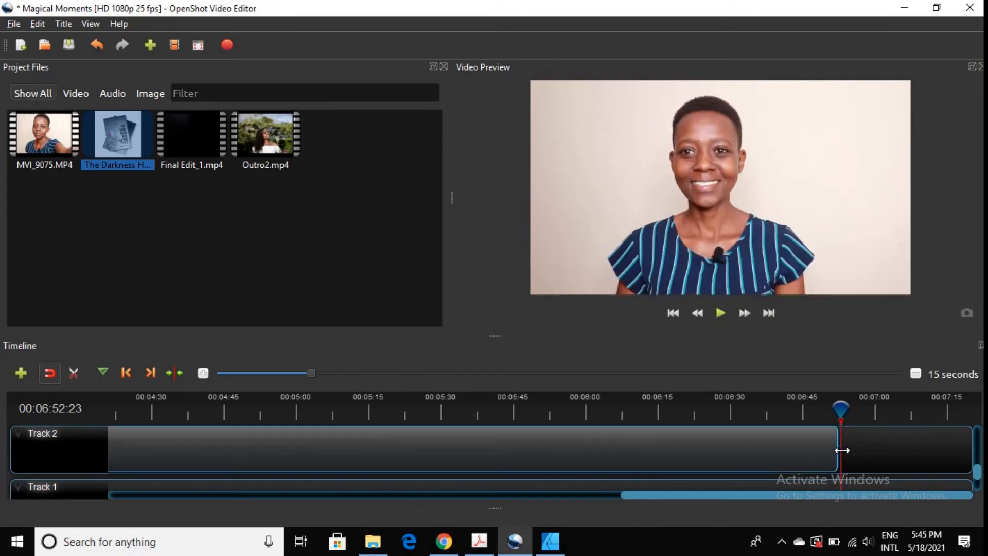
Step: Place Outro2.mp4 on Track 2 directly after MVI_9075 and enlarge its picture beyond the frame to cover the black side bars
left_click_drag(265, 138, 844, 431)
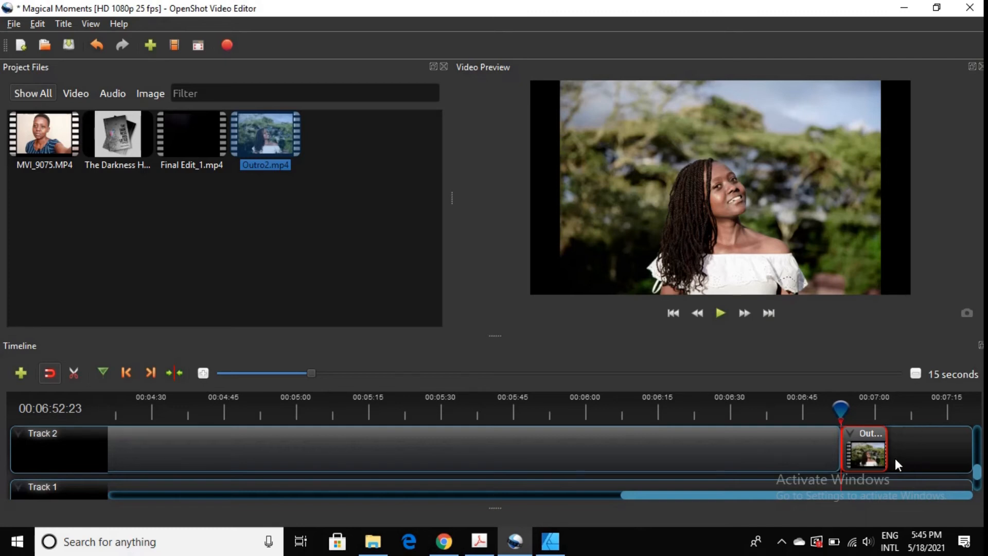
right_click(874, 451)
left_click(881, 392)
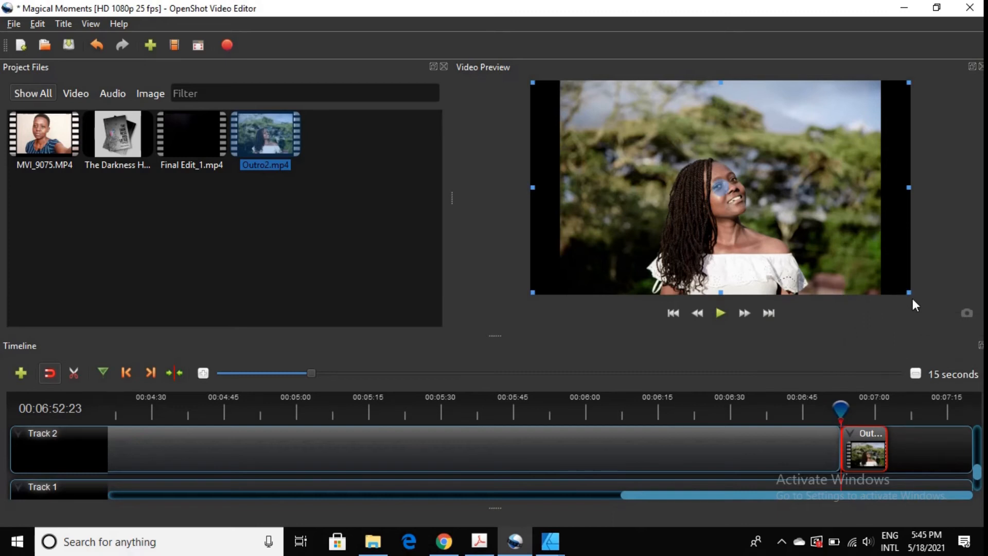
left_click_drag(909, 294, 953, 313)
Step: Play through the Outro2 clip and narrow its picture so the ENCAMP logo fits inside the frame
left_click(720, 313)
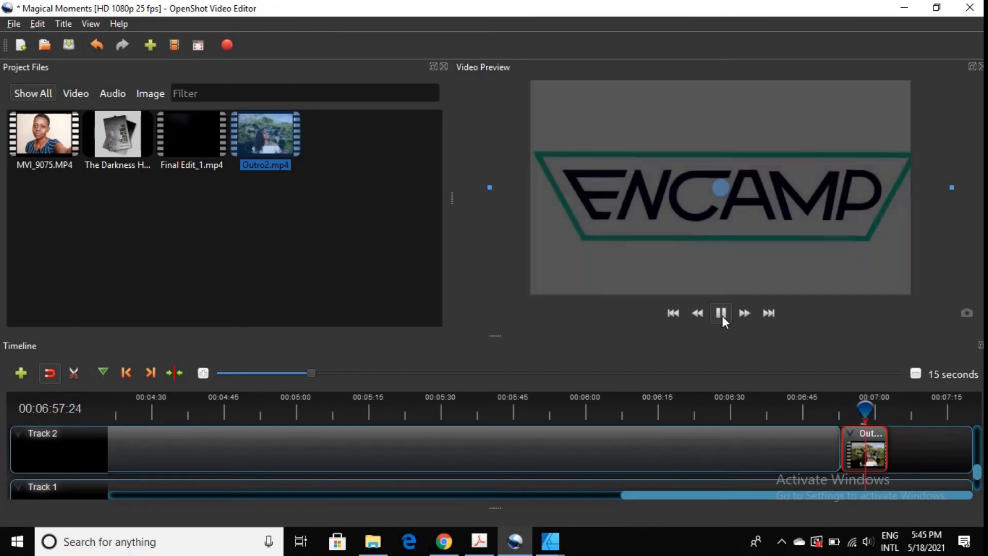
left_click(723, 315)
left_click(723, 313)
left_click_drag(875, 409, 861, 409)
left_click(722, 314)
left_click_drag(952, 188, 918, 197)
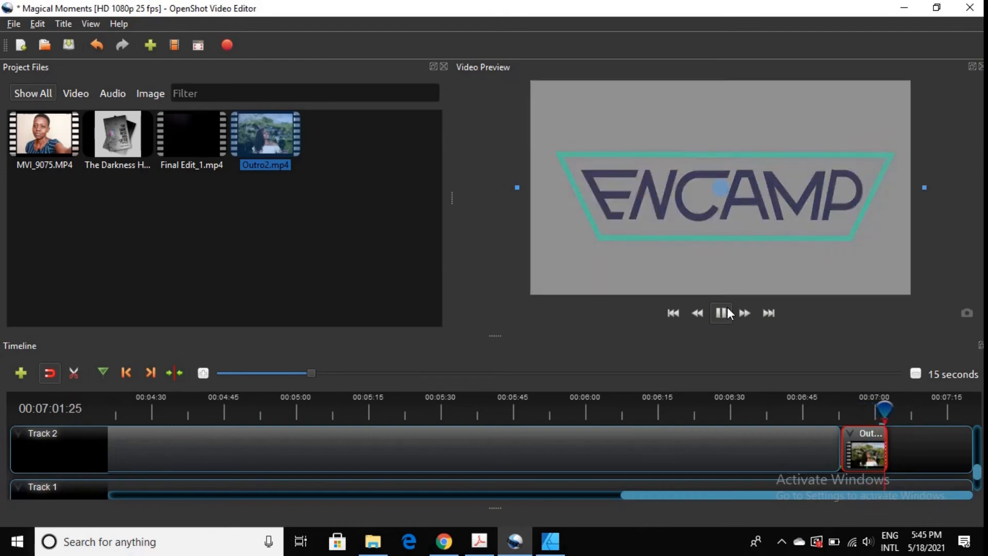
Step: Switch to Affinity Designer and try opening a document while the book mockup loads, dismissing the file dialog
left_click(550, 544)
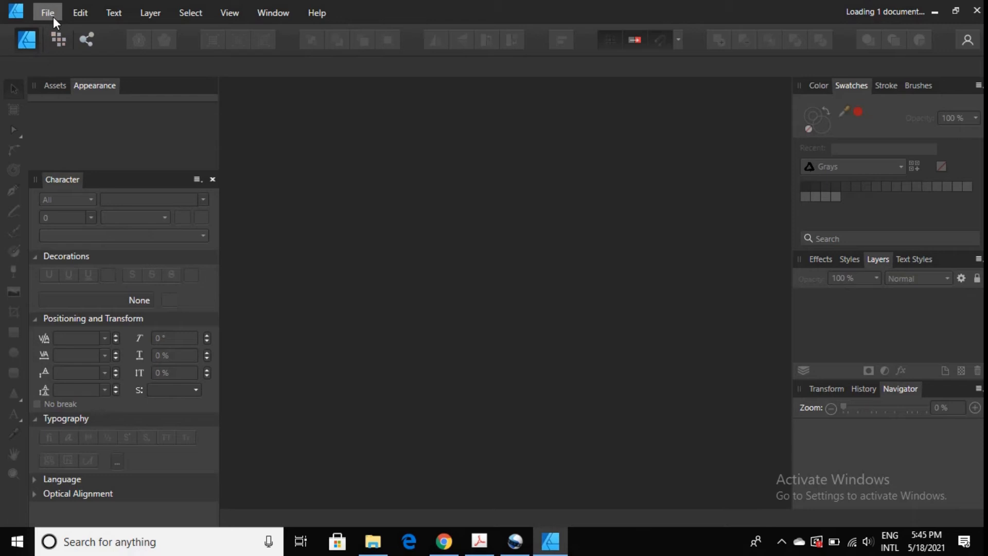
left_click(51, 12)
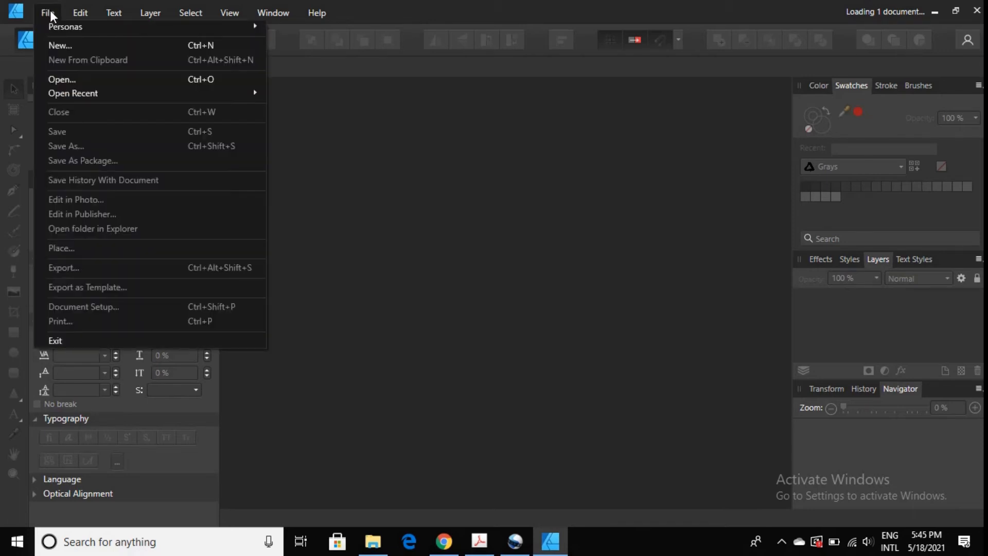
left_click(64, 80)
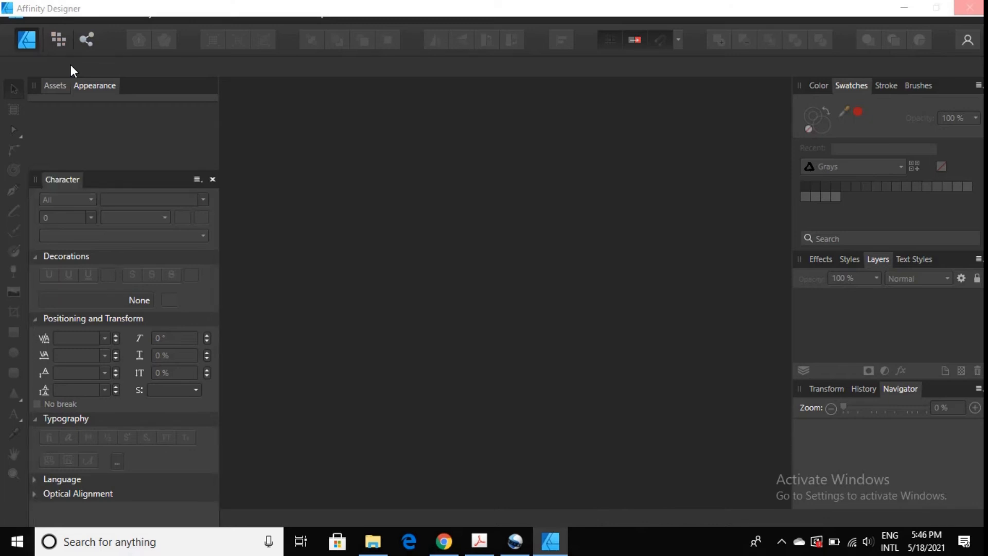
key("ctrl+o")
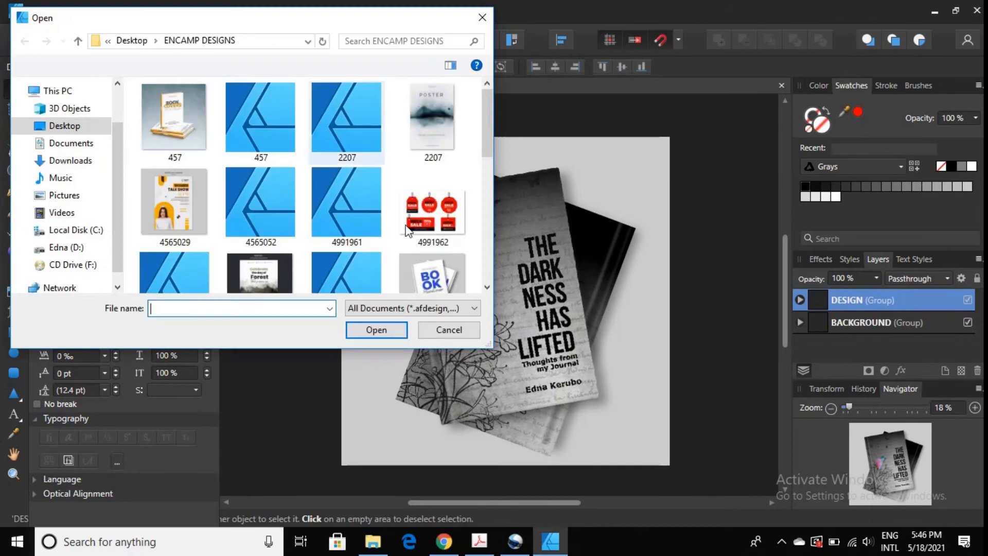
left_click(448, 330)
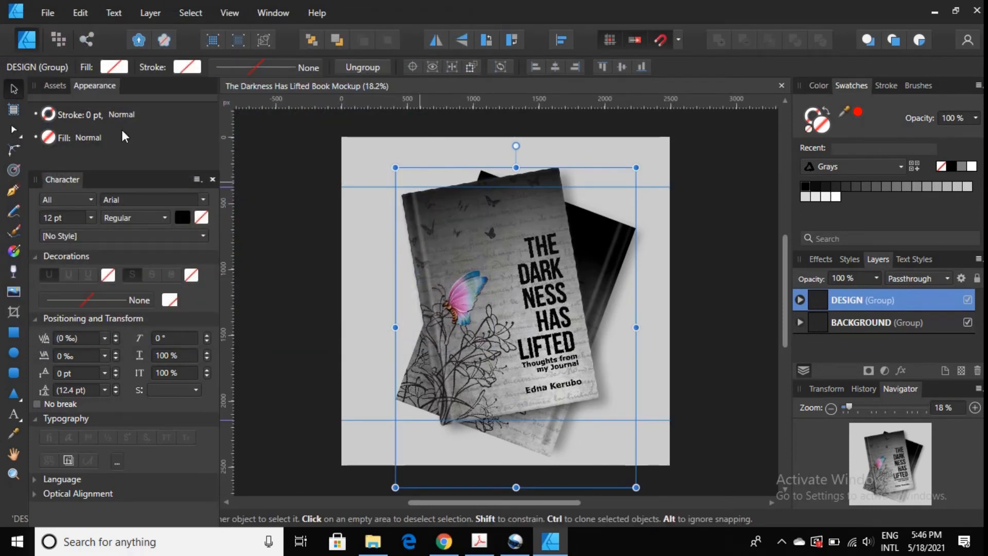
Step: Create a new document from the A4 print preset with the page width set to 150 mm and an artboard included
left_click(48, 13)
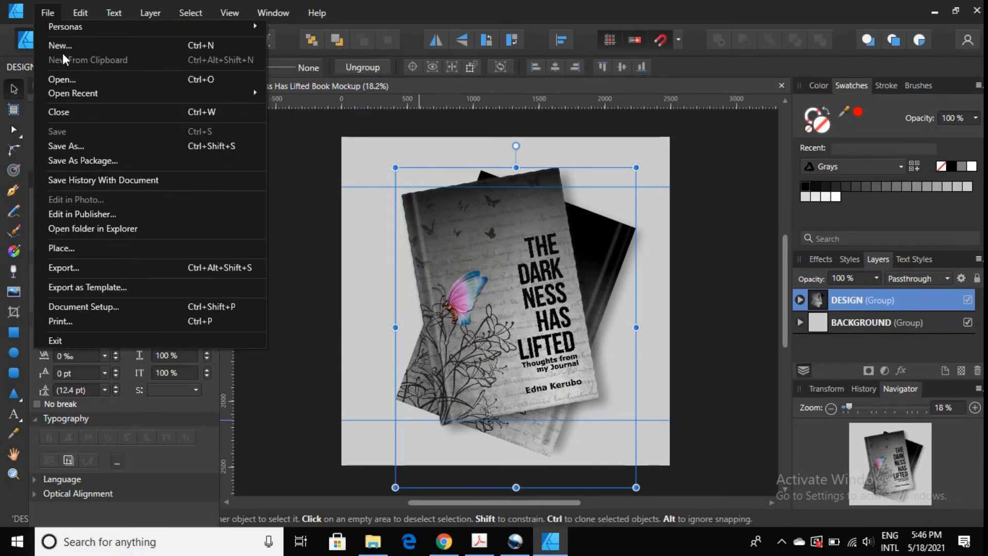
key("Escape")
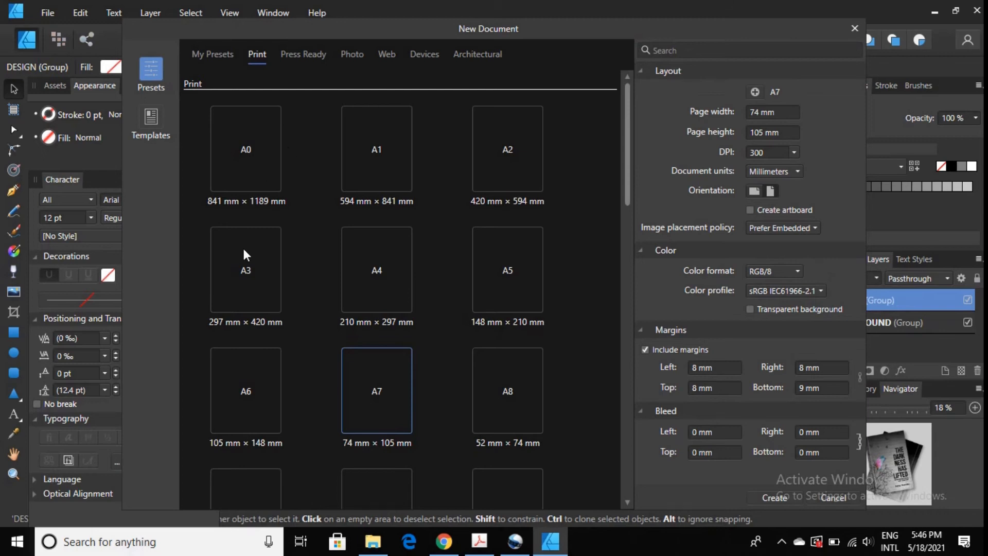
left_click(378, 267)
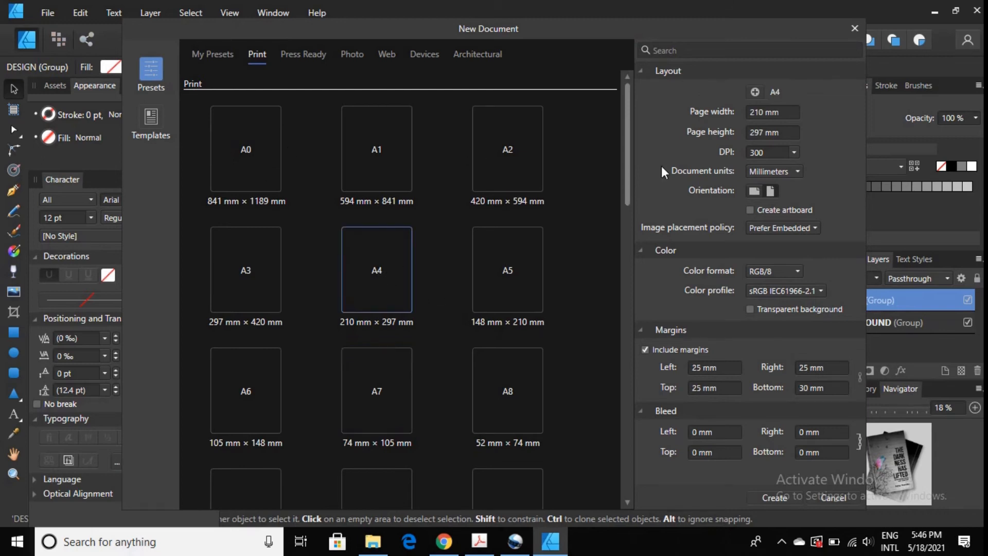
left_click(764, 113)
left_click_drag(762, 112, 714, 112)
type("150")
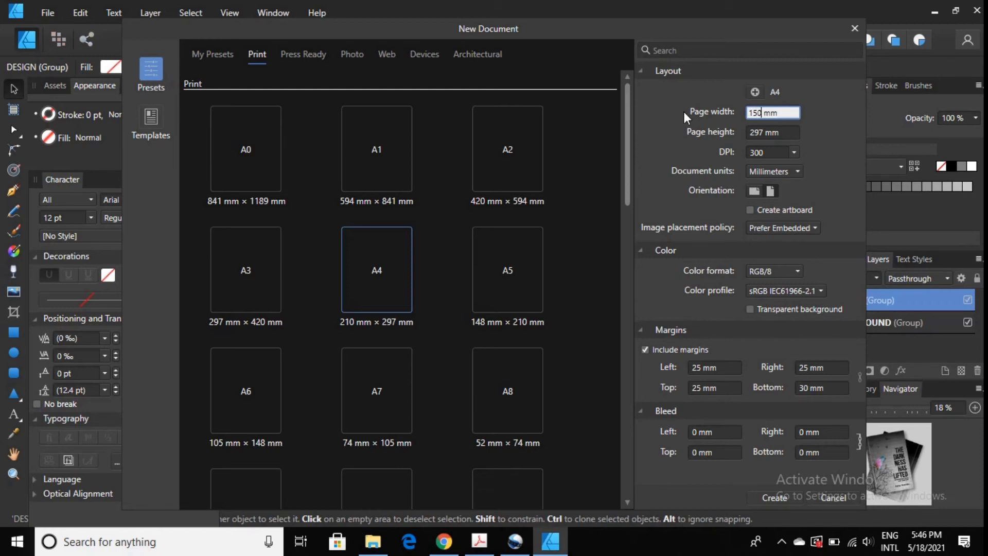
left_click(749, 210)
left_click(770, 502)
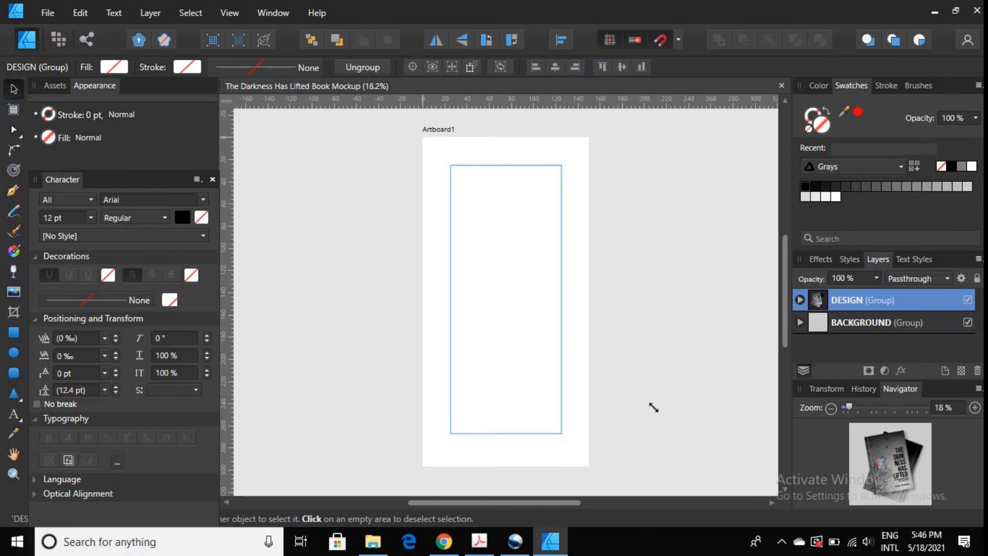
Step: Copy the DESIGN group from the book mockup document and paste it into the new document's artboard
left_click(430, 87)
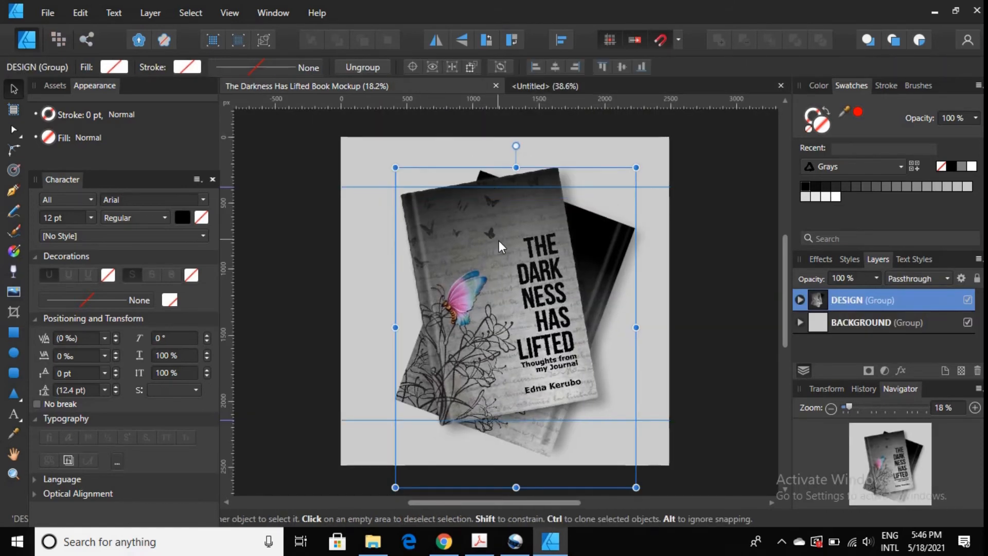
left_click_drag(605, 286, 507, 246)
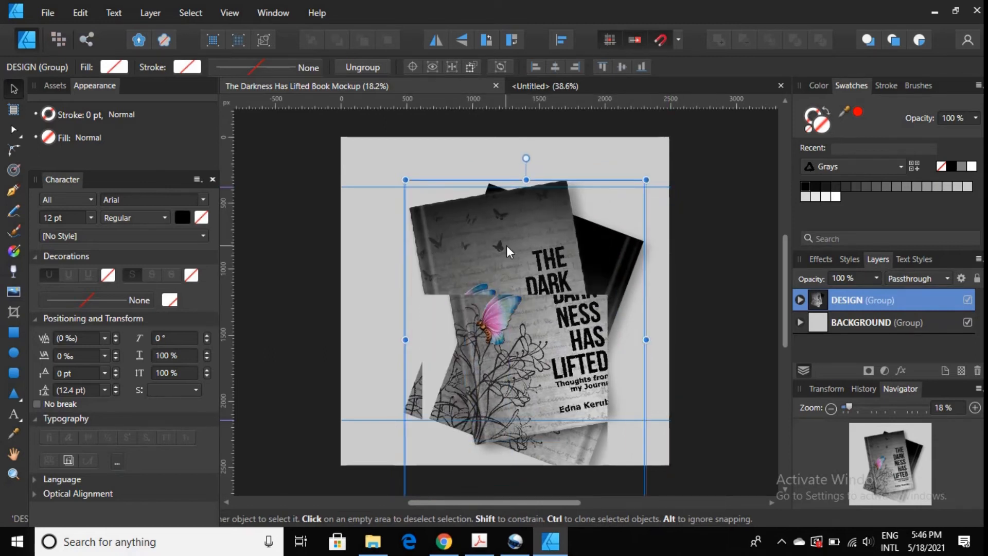
left_click(613, 87)
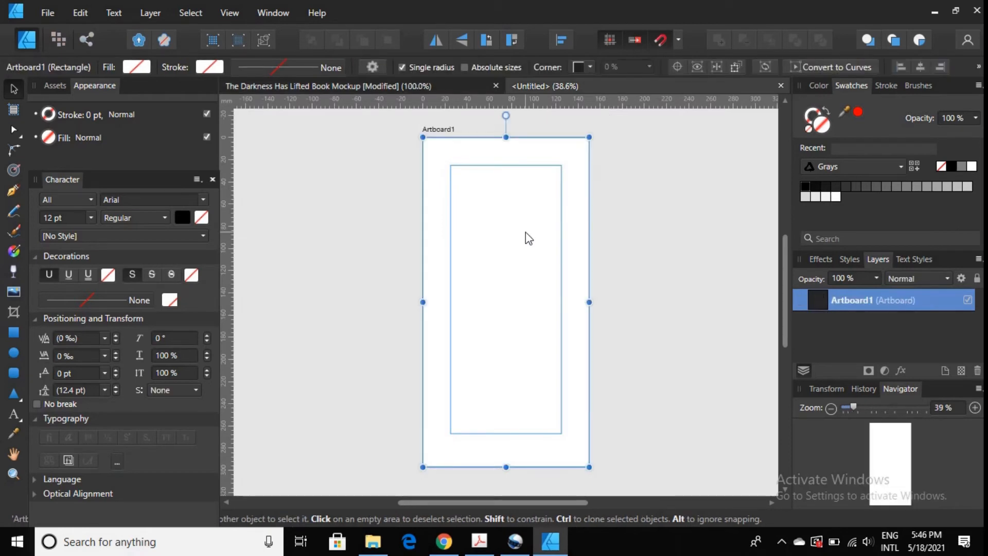
key("ctrl+v")
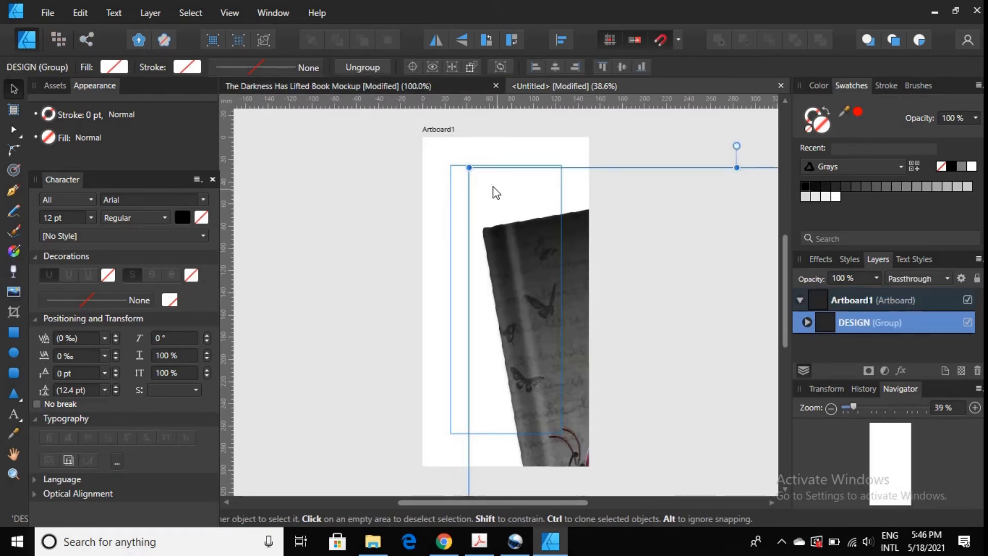
Step: Scale the pasted book design down to fit within the artboard's width and centre it on the artboard
left_click_drag(470, 168, 713, 425)
key("ctrl+z")
left_click_drag(469, 168, 772, 406)
left_click_drag(751, 466, 495, 252)
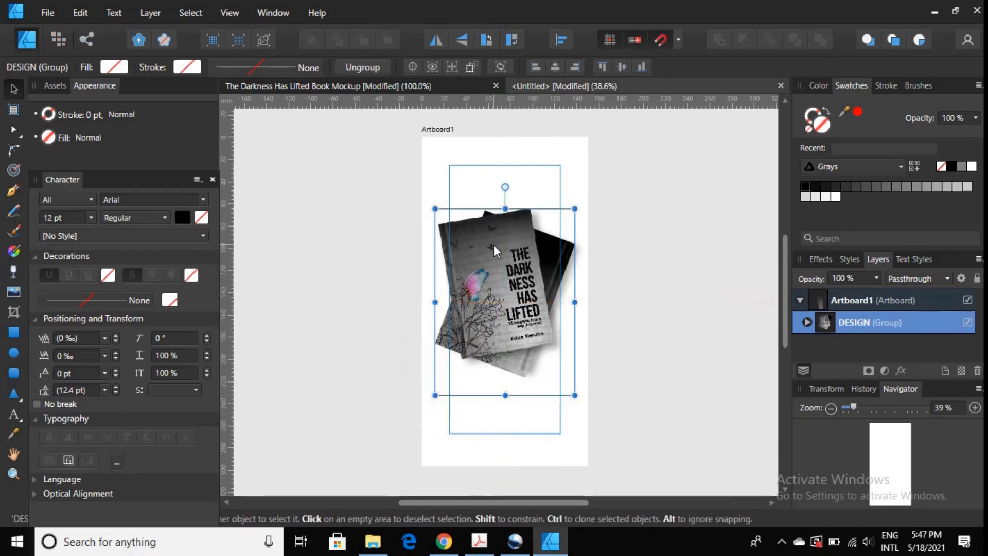
Step: Try to copy the mockup's BACKGROUND group into the new artboard, and undo the paste and its repositioning
left_click(517, 164)
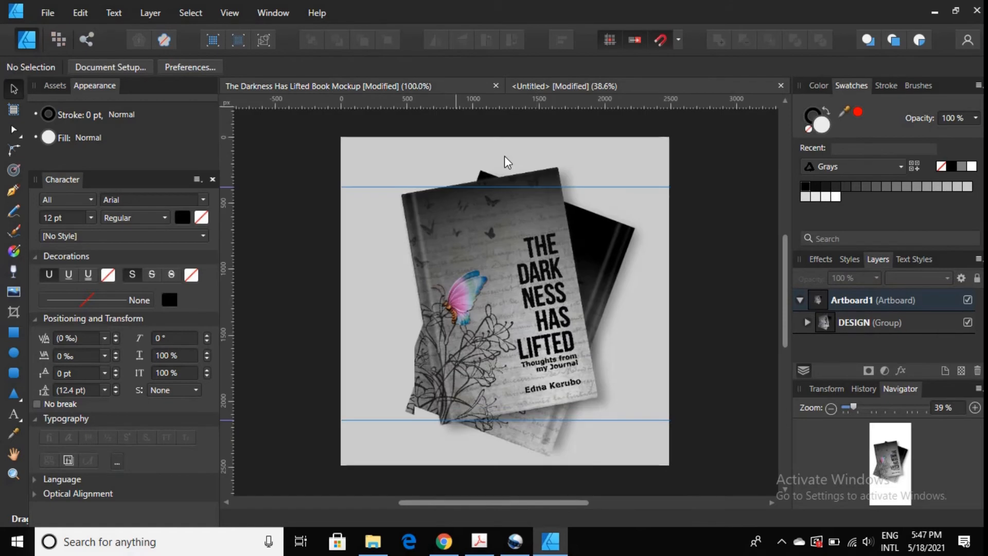
key("Escape")
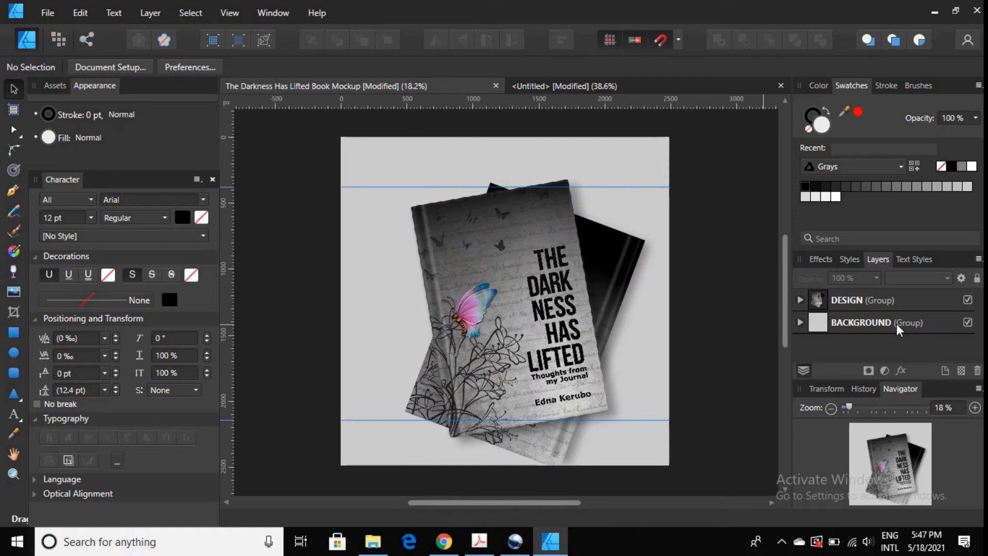
left_click(618, 327)
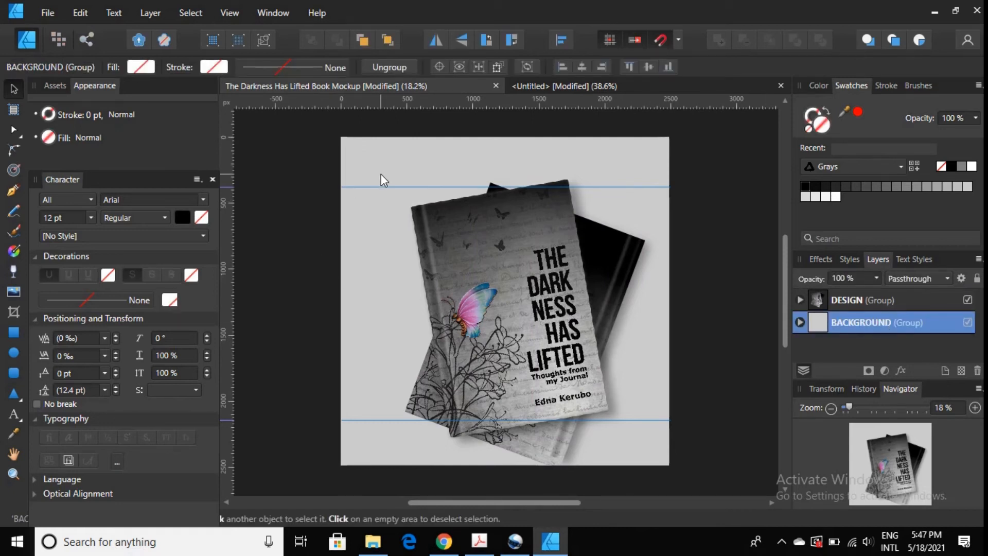
key("ctrl+d")
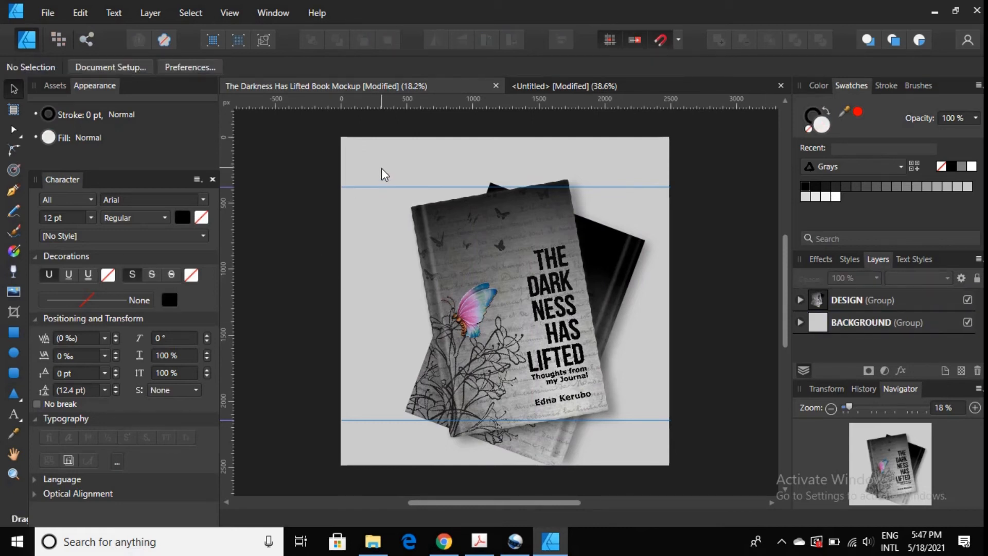
left_click(708, 85)
key("ctrl+v")
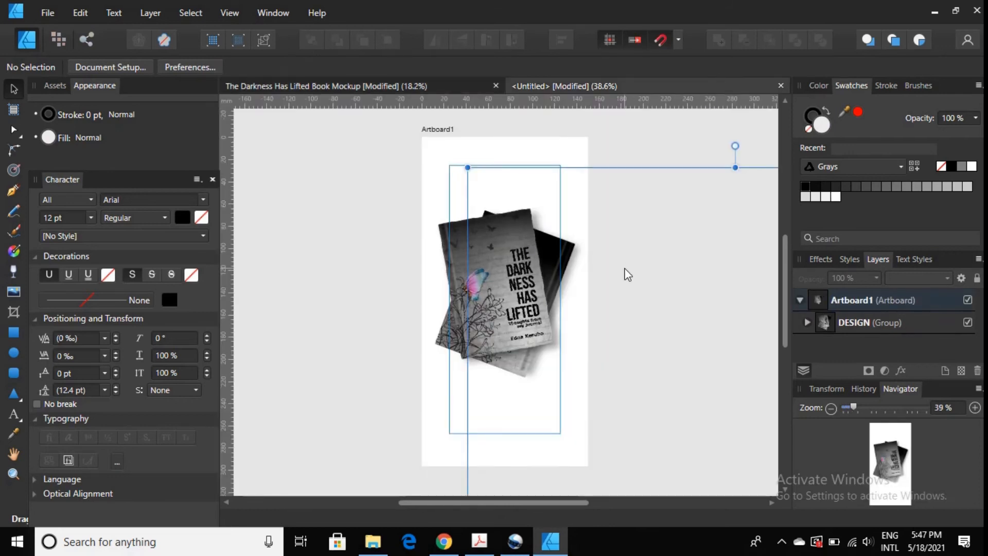
left_click_drag(693, 342, 617, 282)
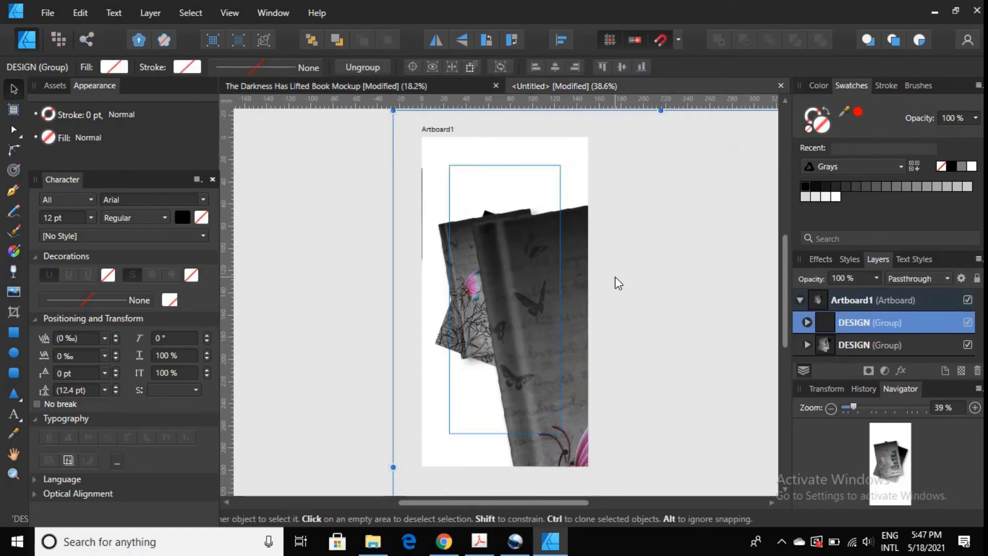
key("ctrl+z")
key("ctrl+z")
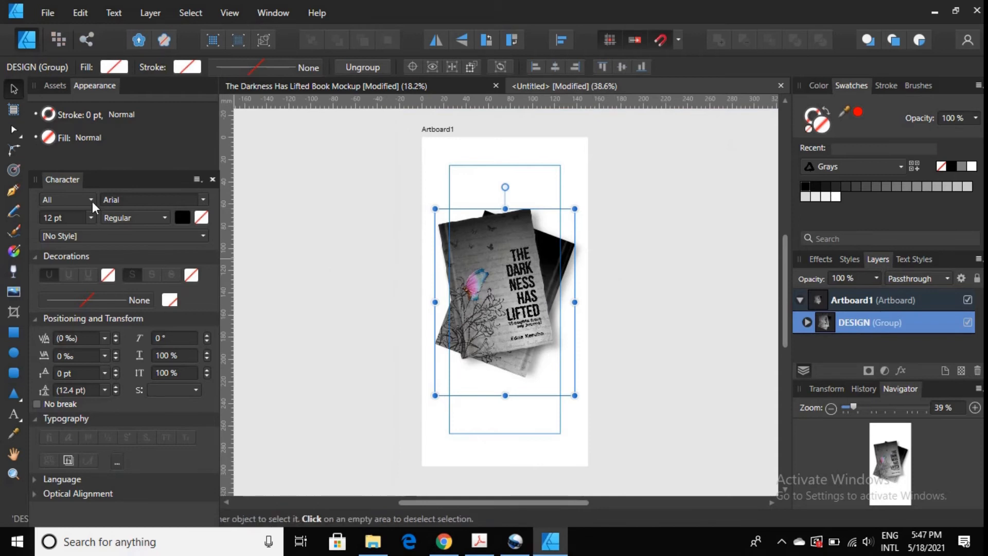
Step: Draw a light grey rectangle covering the whole artboard and send it behind the DESIGN group
left_click(14, 332)
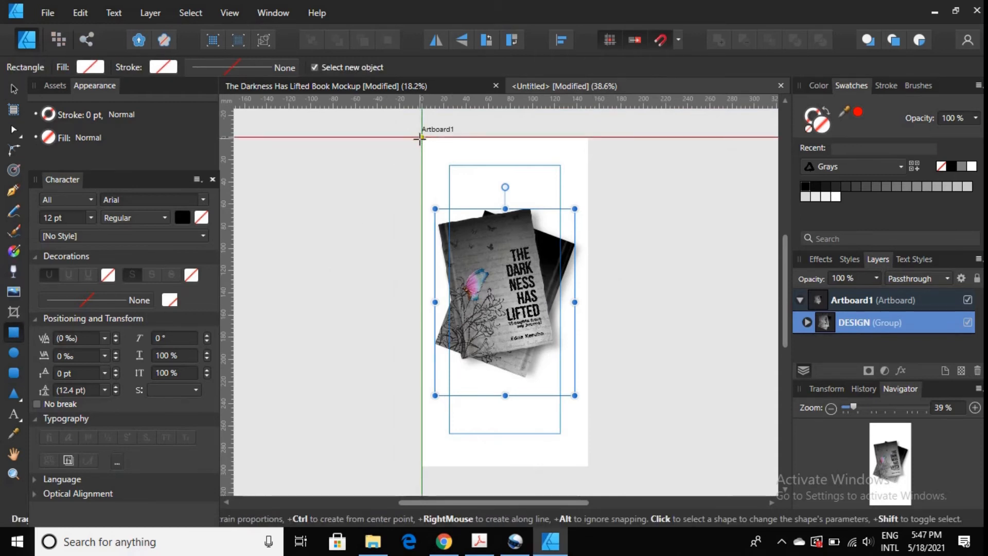
left_click_drag(422, 137, 527, 338)
left_click_drag(558, 426, 587, 467)
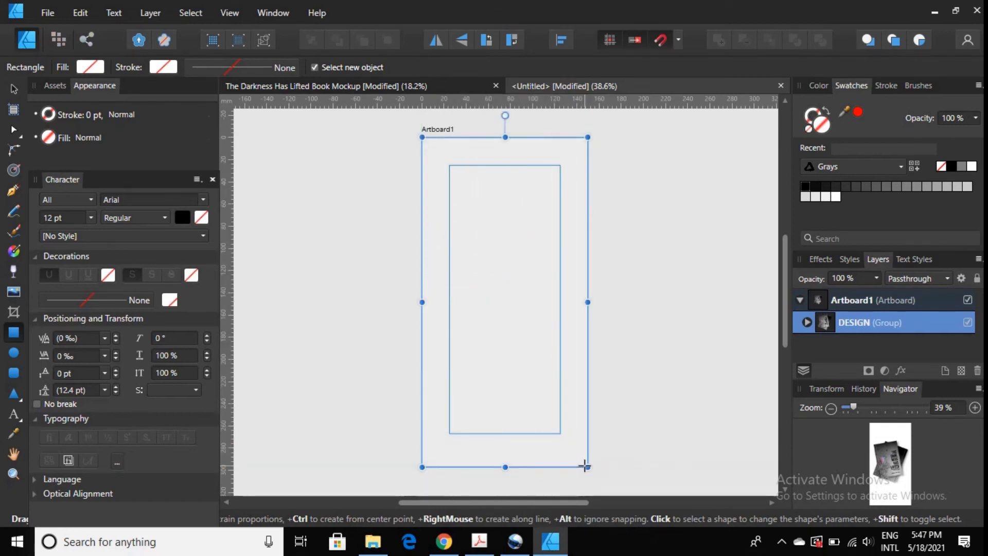
left_click(150, 13)
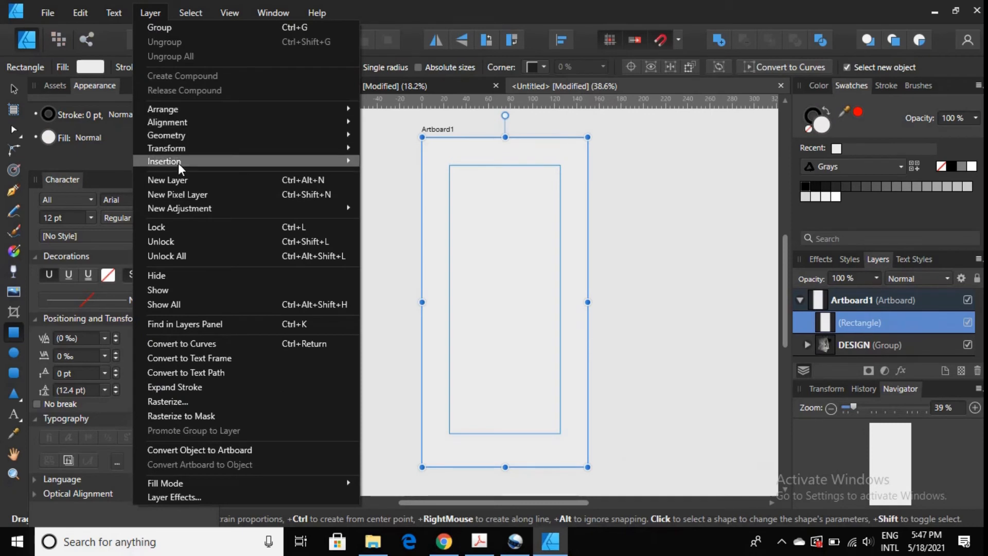
mouse_move(184, 148)
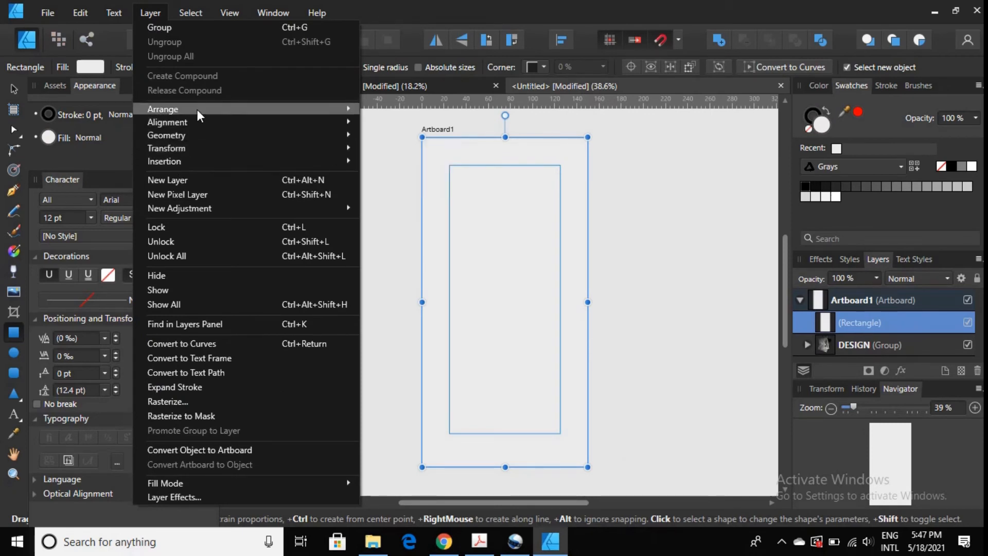
mouse_move(198, 110)
left_click(429, 154)
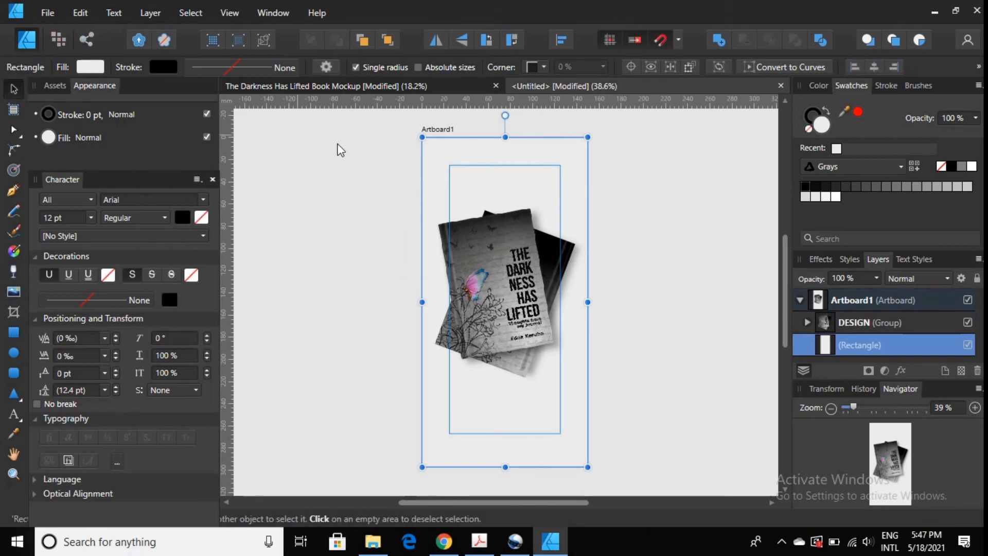
left_click(348, 155)
Step: Export Artboard1 as a best-quality JPEG named Book Sample in the ENCAMP DESIGNS folder
left_click(47, 16)
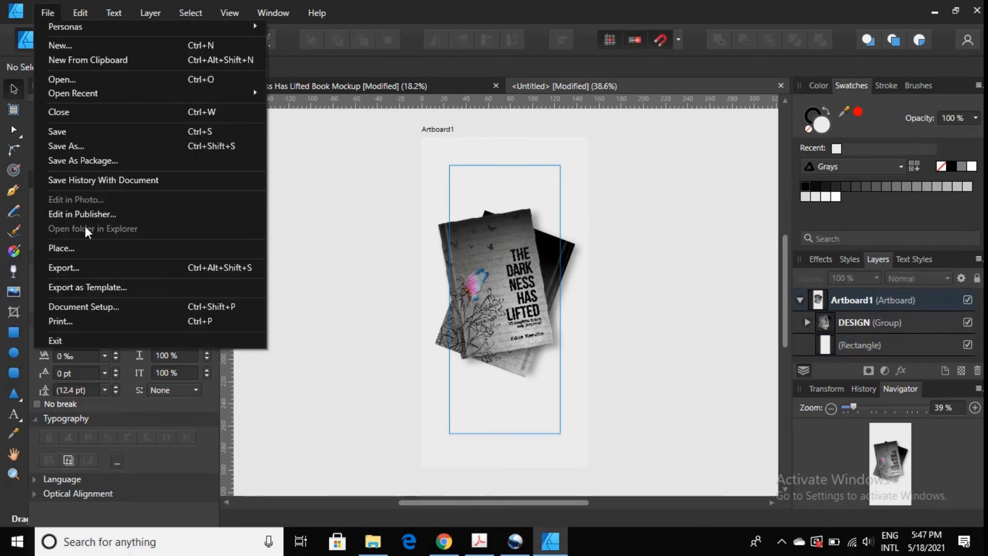
left_click(81, 266)
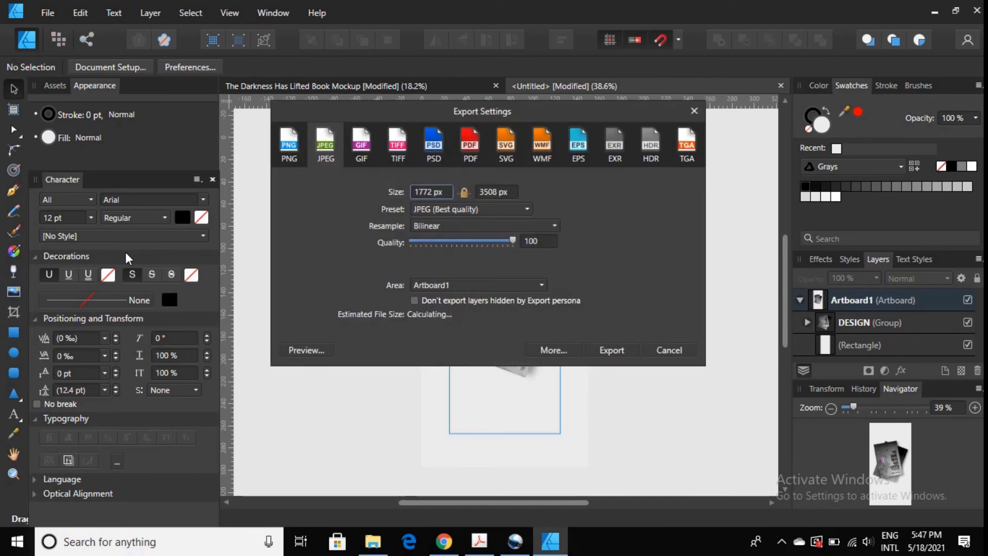
left_click(633, 351)
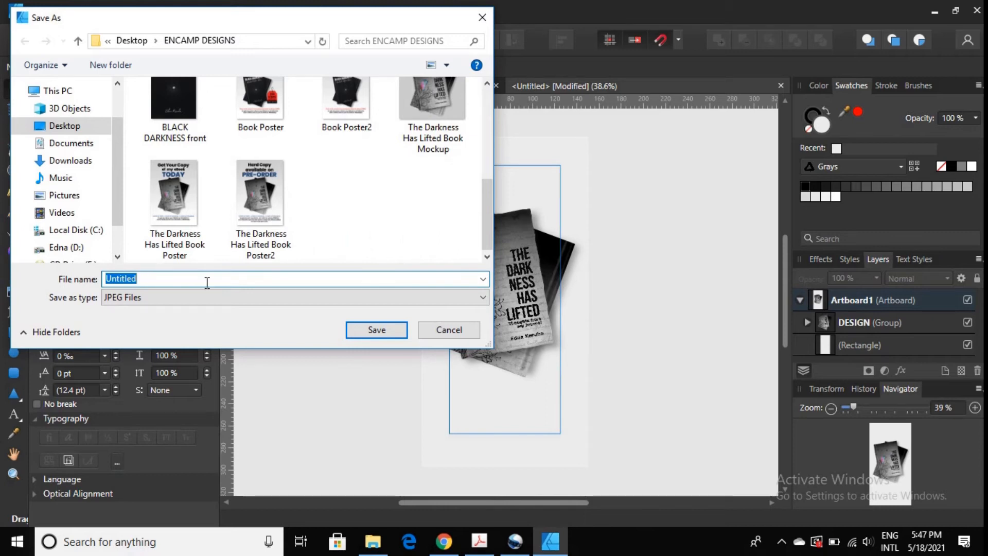
type("Book")
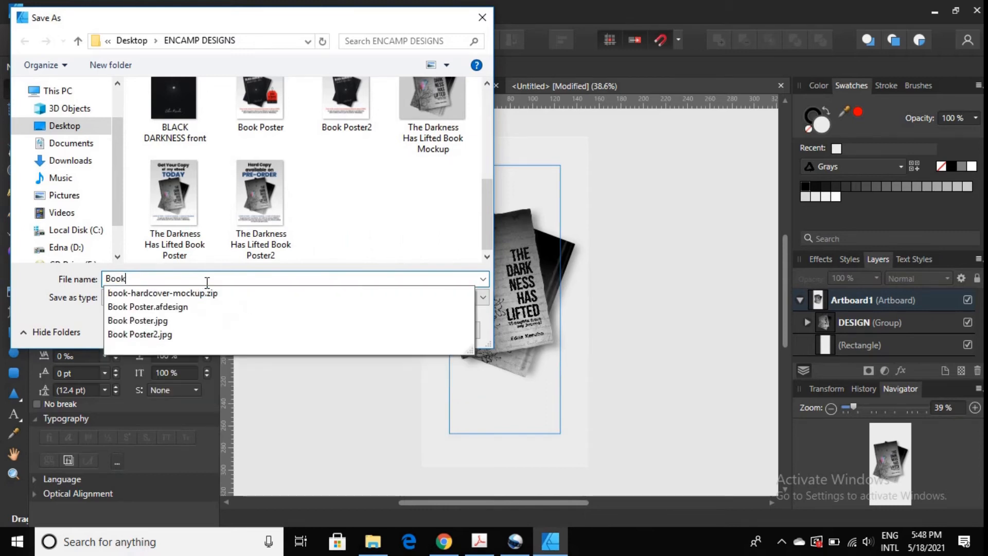
type(" Sample")
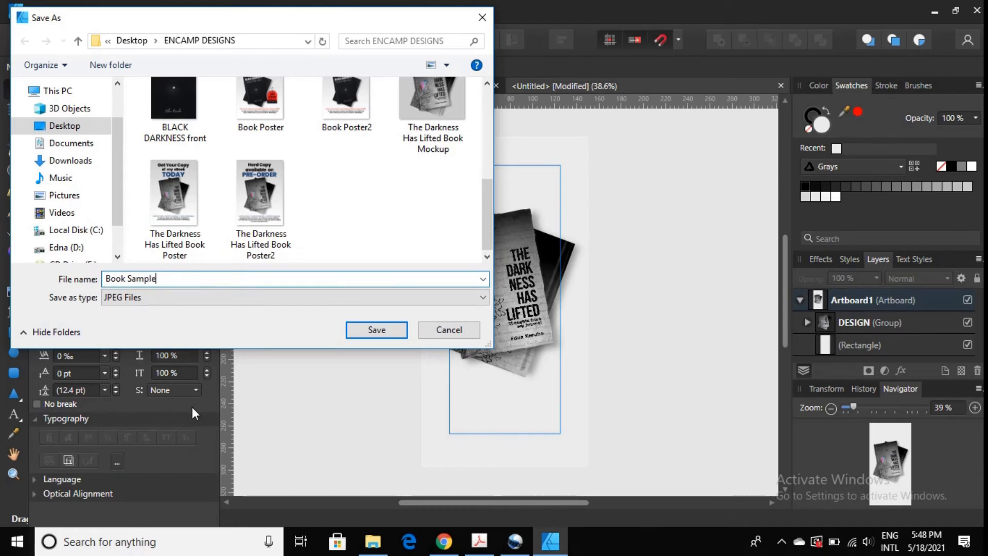
left_click(366, 331)
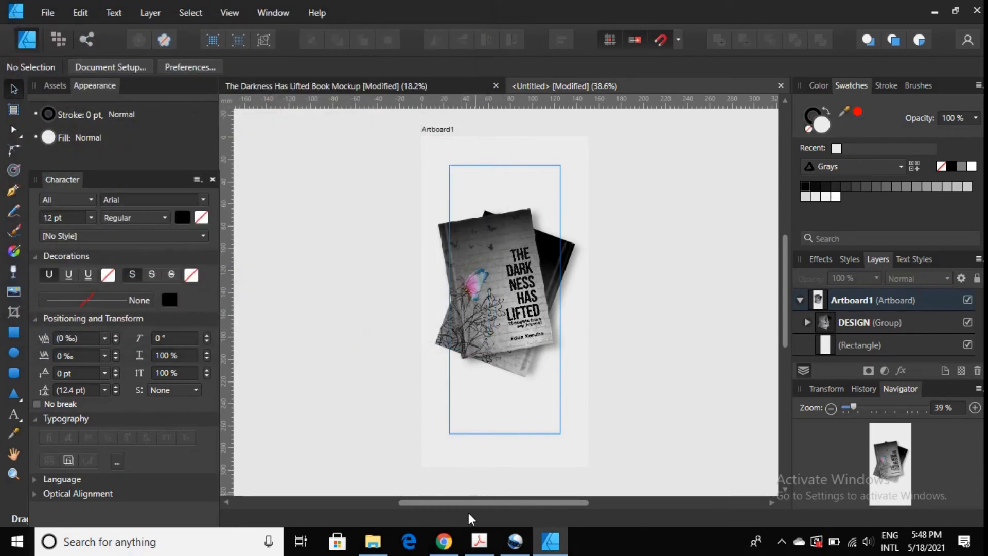
Step: Bring the Book Sample image from the ENCAMP DESIGNS folder into the project files of OpenShot
left_click(373, 542)
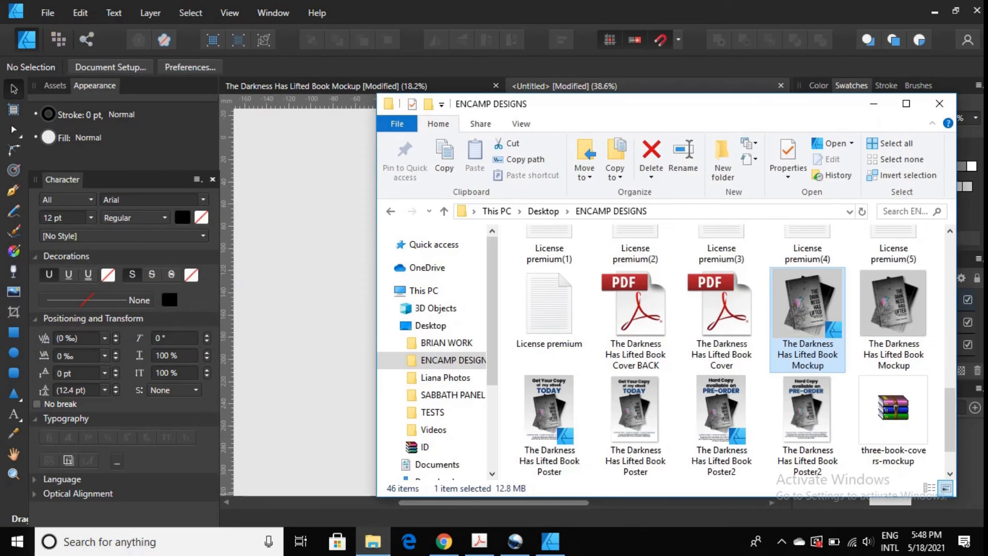
scroll(854, 429, "down", 2)
scroll(854, 428, "up", 1)
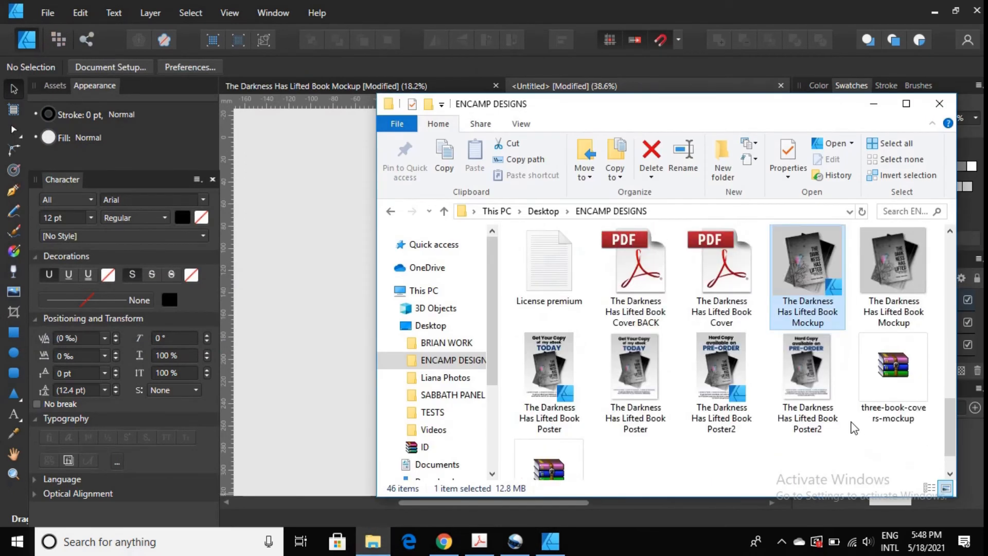
scroll(854, 428, "up", 10)
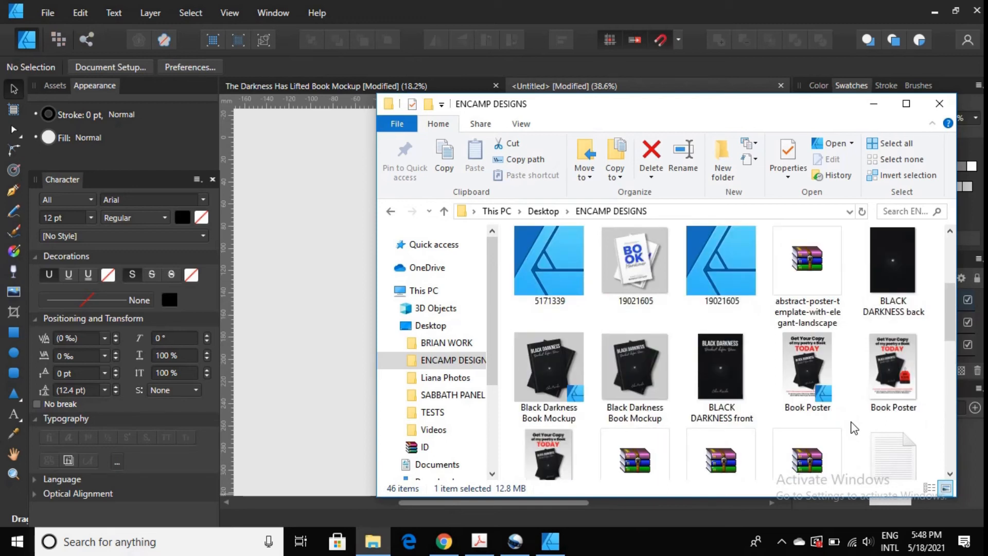
scroll(854, 429, "down", 1)
scroll(854, 428, "up", 1)
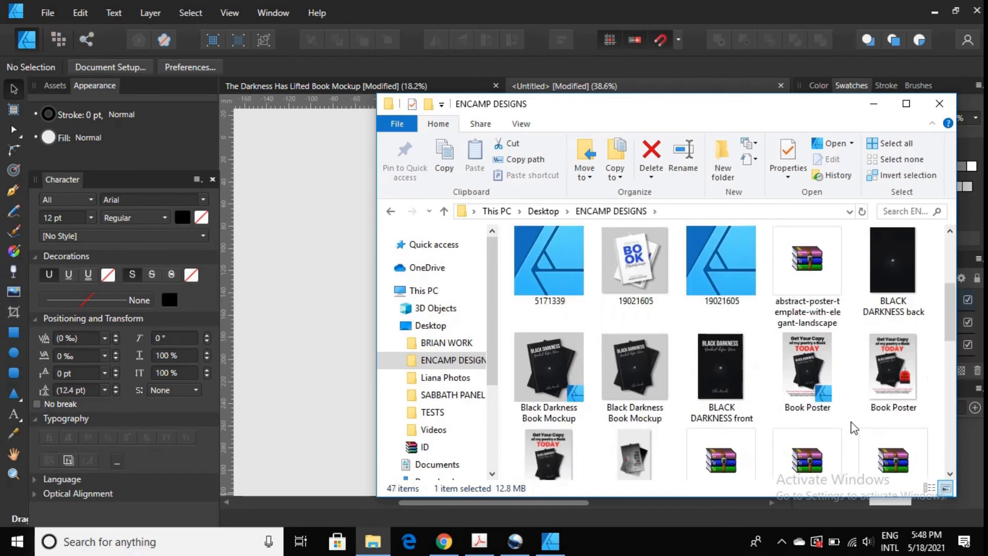
scroll(854, 429, "down", 1)
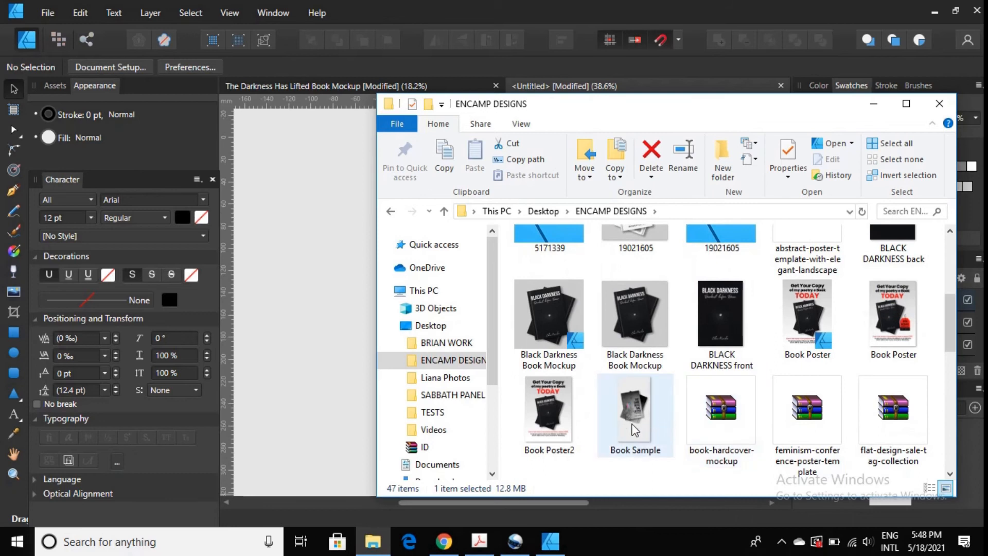
left_click(517, 547)
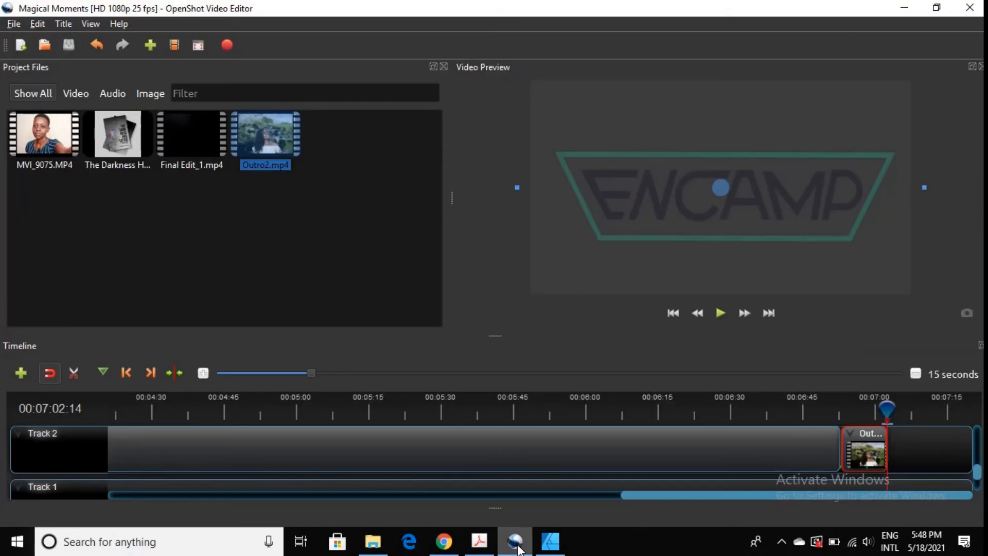
left_click(372, 542)
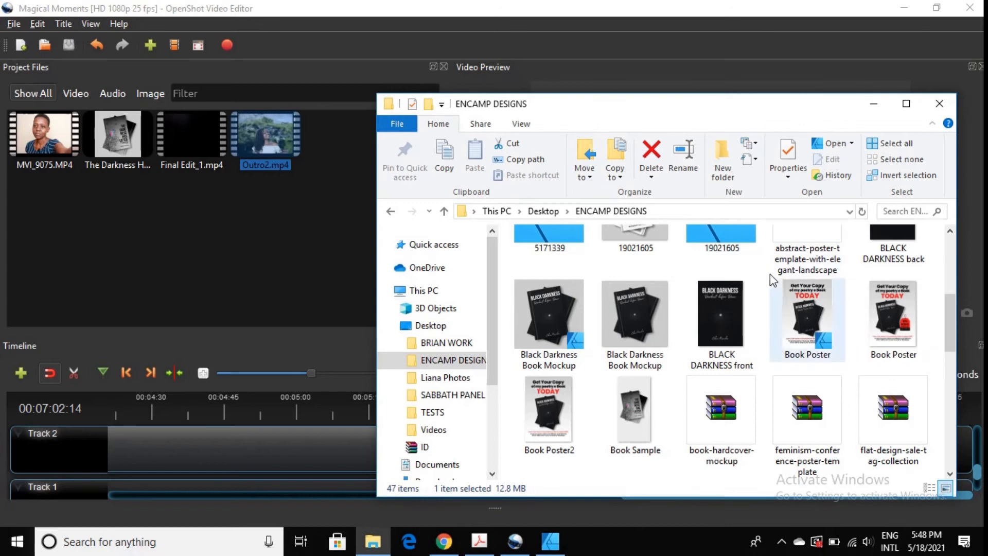
left_click_drag(637, 412, 159, 265)
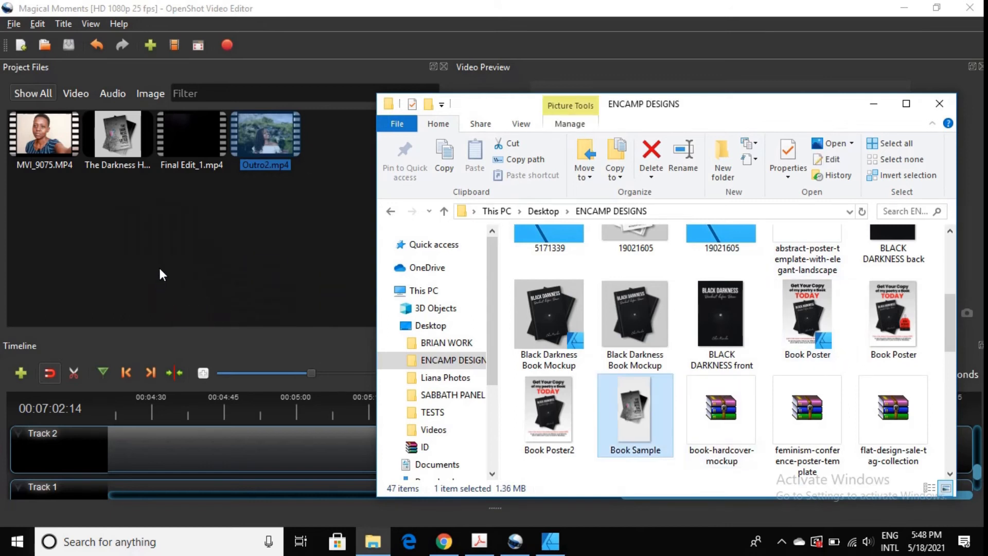
left_click(337, 456)
Step: Move the timeline playhead back from the outro to 00:01:15 within the MVI_9075.MP4 clip
scroll(641, 441, "up", 4)
scroll(644, 444, "down", 2)
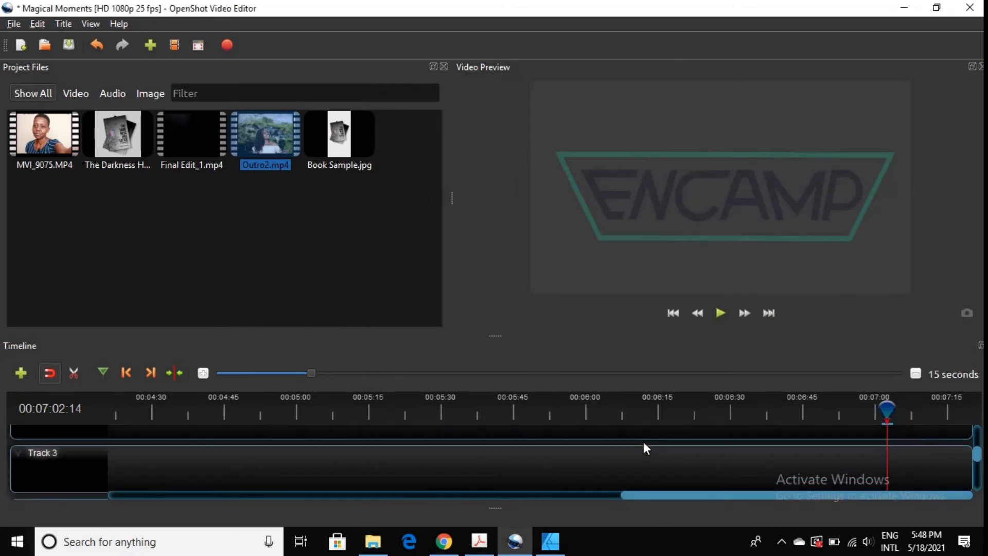
left_click_drag(312, 373, 498, 391)
scroll(416, 436, "down", 2)
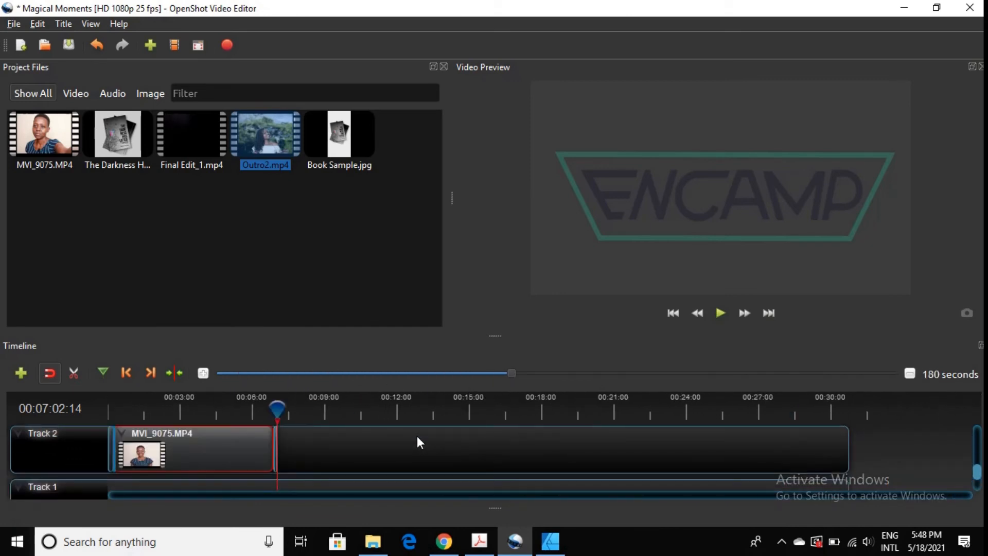
left_click_drag(511, 374, 424, 374)
scroll(491, 441, "up", 2)
scroll(491, 441, "down", 2)
scroll(490, 440, "up", 3)
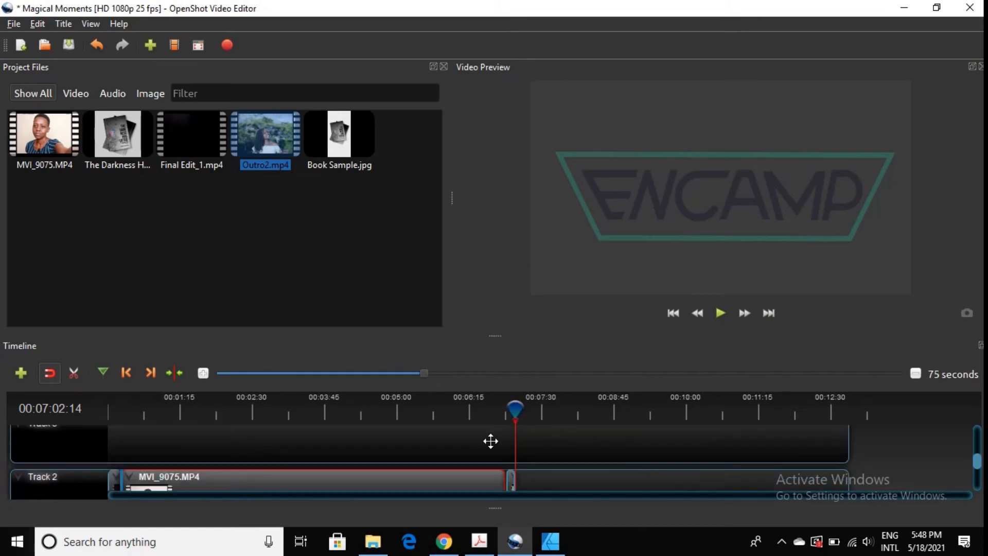
scroll(490, 440, "up", 1)
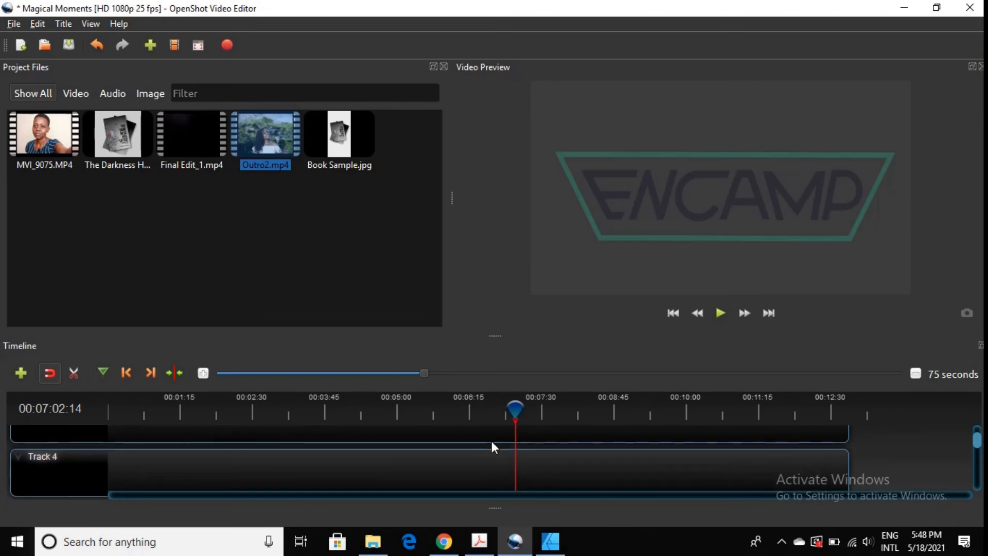
scroll(500, 445, "up", 1)
scroll(501, 446, "down", 3)
left_click_drag(515, 410, 423, 410)
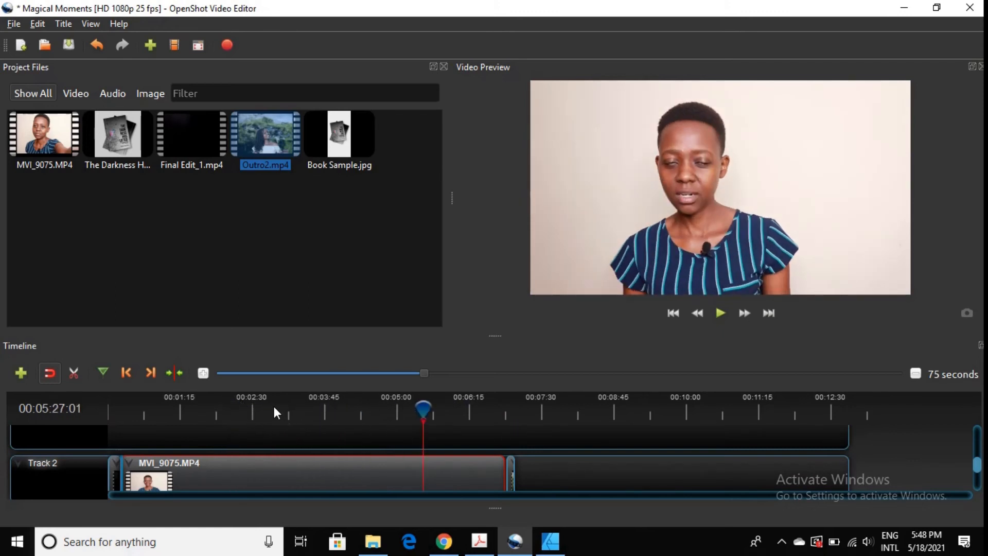
left_click(181, 412)
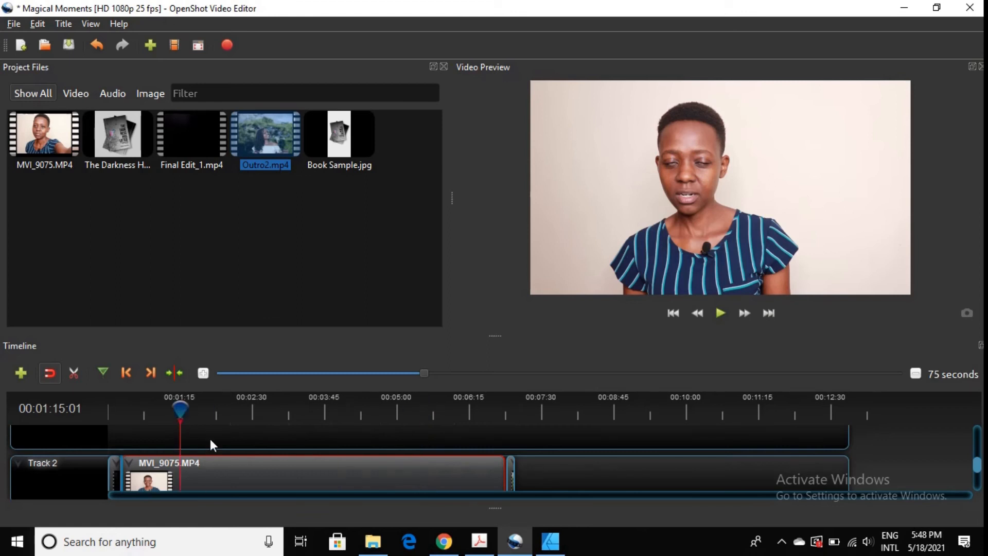
Step: Place Book Sample.jpg on Track 3 above the MVI_9075.MP4 clip, starting shortly before 00:01:30
left_click_drag(423, 373, 347, 377)
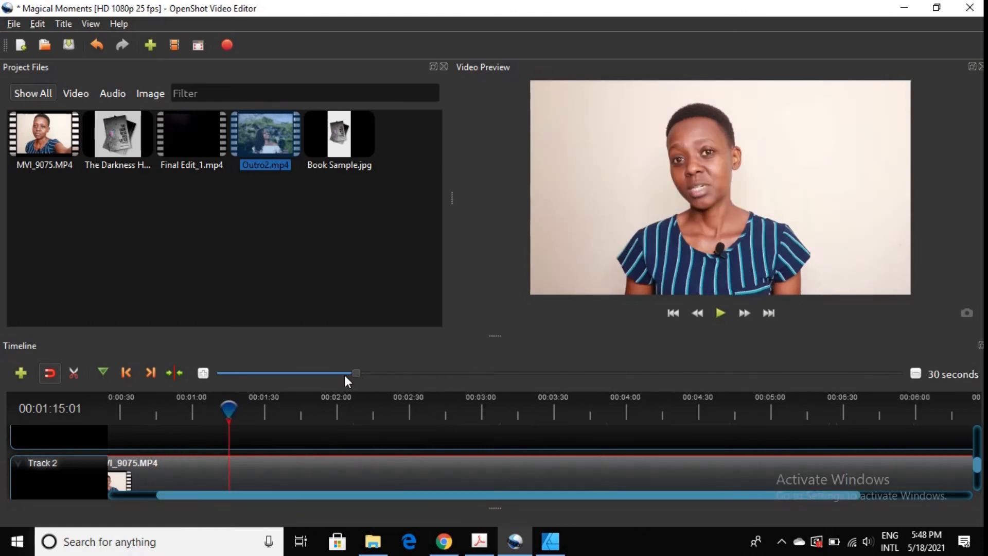
scroll(312, 455, "up", 2)
scroll(312, 456, "down", 1)
left_click_drag(341, 150, 225, 421)
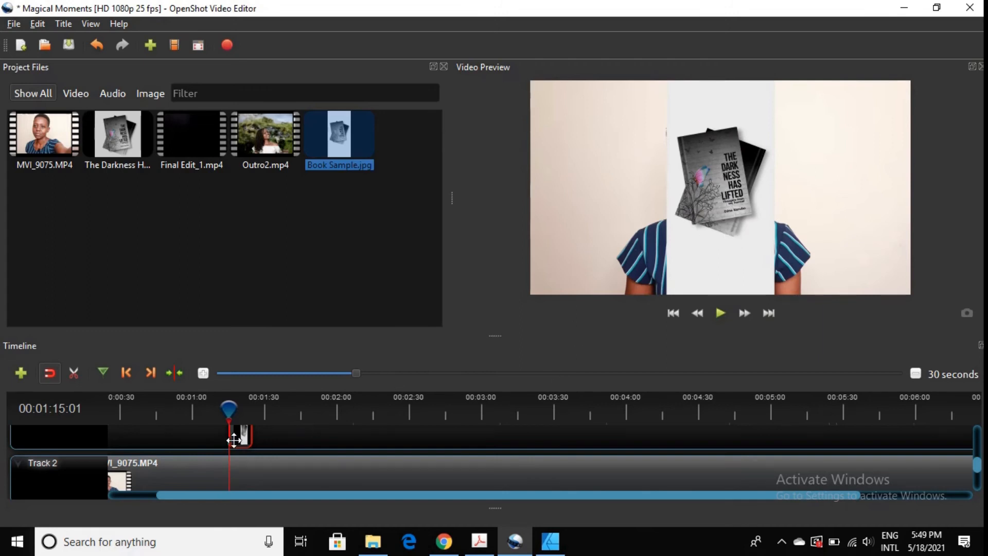
left_click_drag(249, 441, 264, 477)
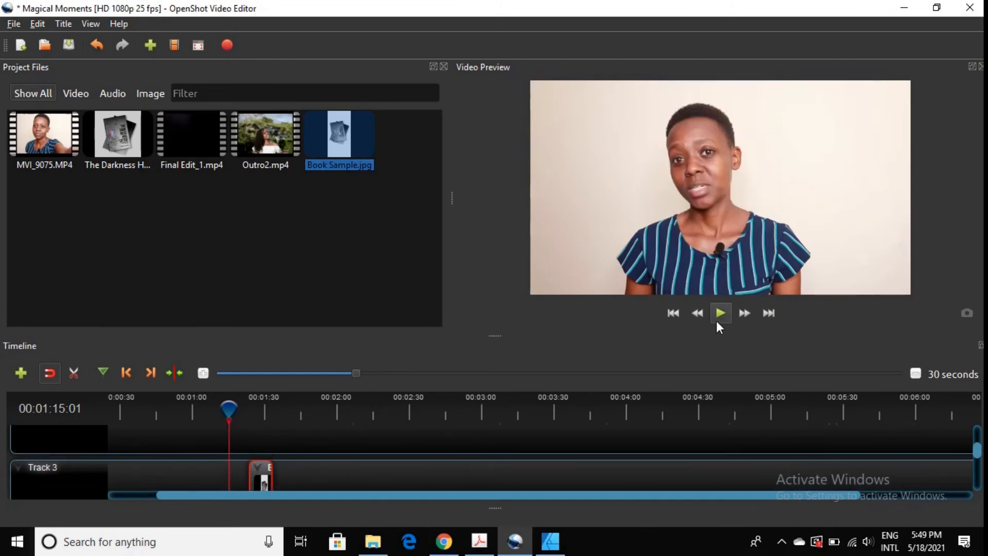
Step: Play the video from about 00:00:51 and move the Book Sample clip on Track 3 to start at about 00:00:59
left_click_drag(230, 410, 172, 410)
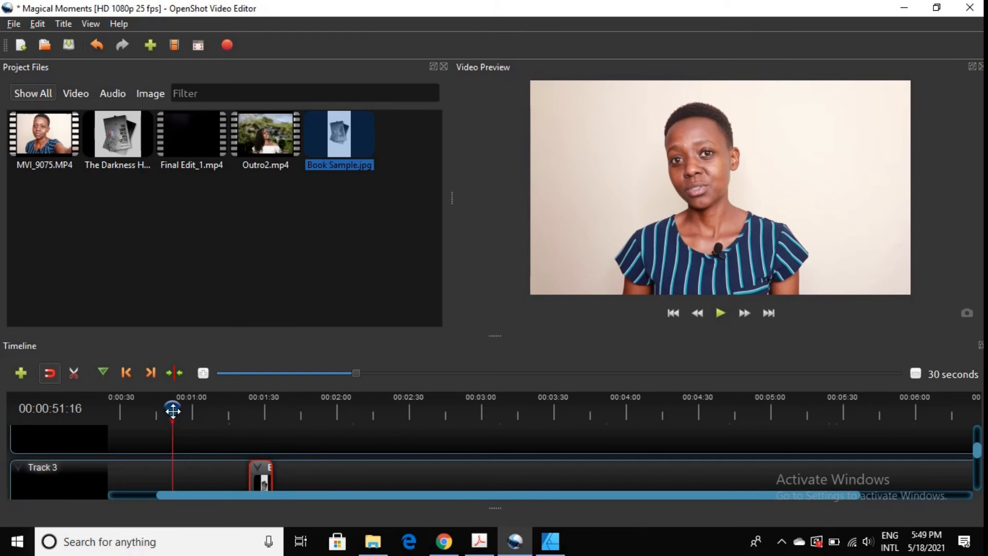
left_click(721, 313)
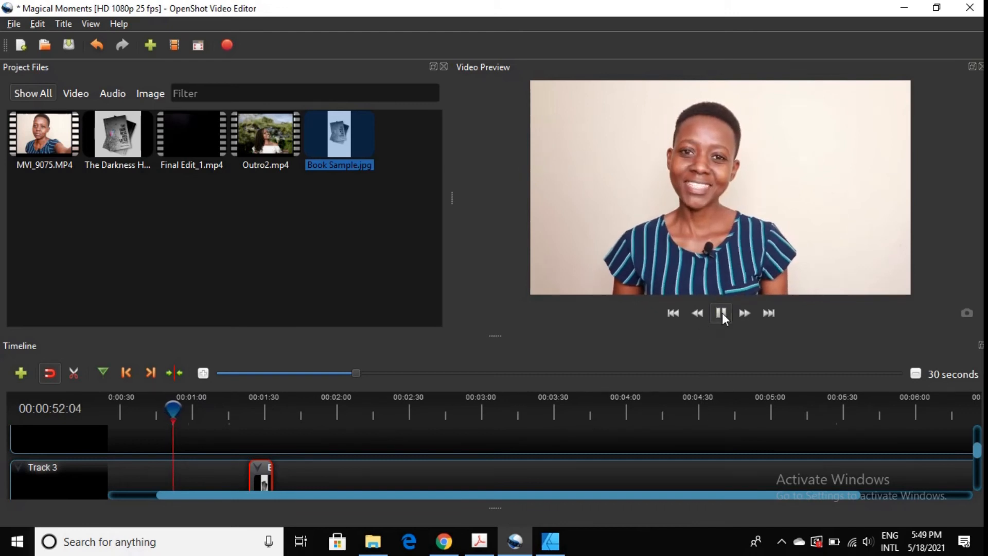
left_click_drag(260, 476, 201, 476)
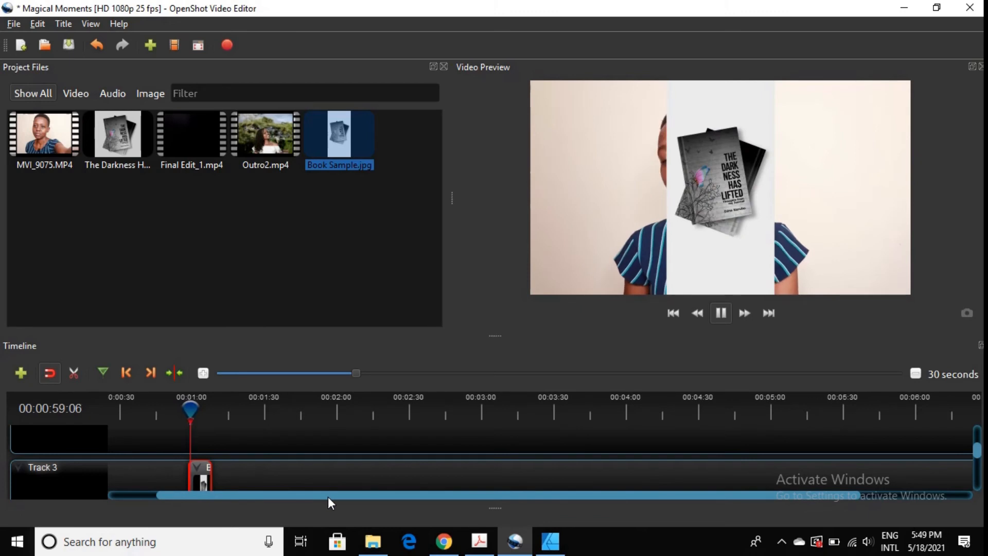
left_click(719, 313)
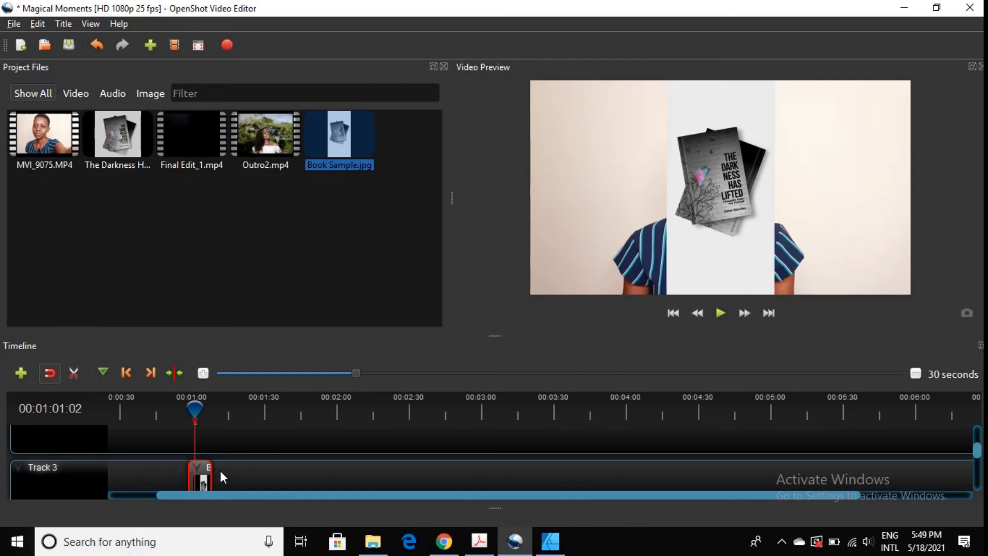
Step: Enable Transform on the Book Sample clip and set the playhead to its start at 00:00:58:14
scroll(222, 468, "down", 2)
scroll(223, 467, "up", 1)
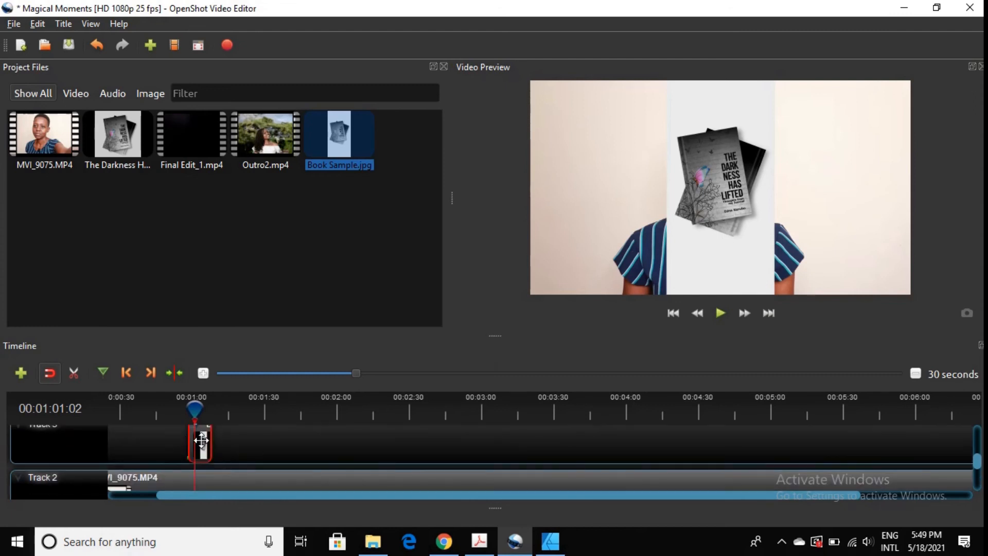
left_click_drag(194, 409, 184, 410)
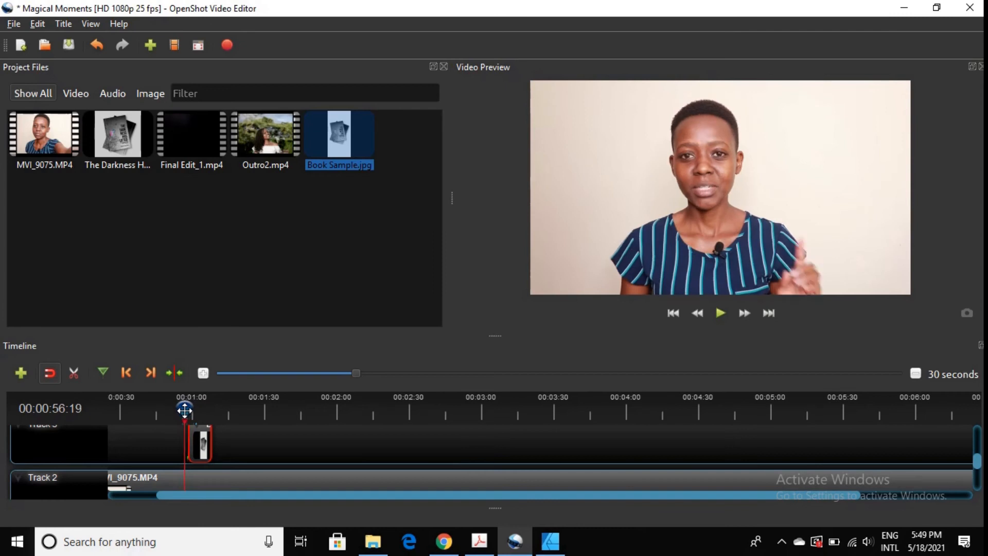
right_click(197, 444)
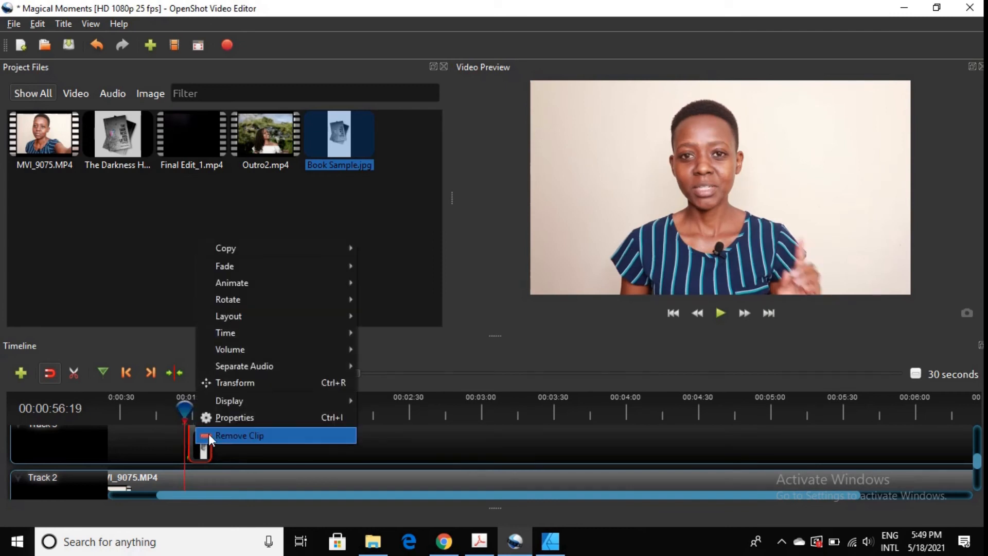
left_click(221, 387)
left_click_drag(185, 410, 189, 417)
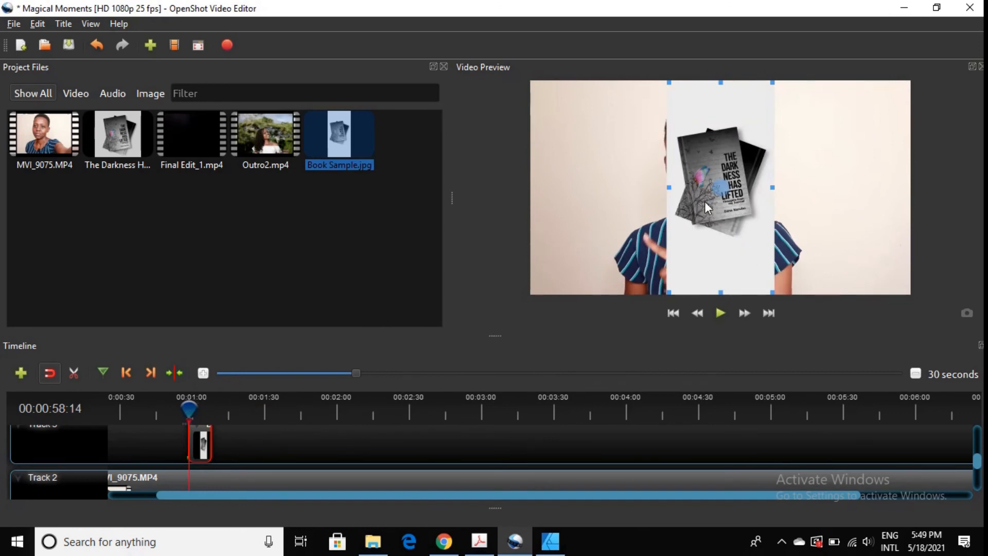
Step: Move the Book Sample image to the right side of the video frame beside the speaker, undoing the resize attempt
left_click_drag(705, 203, 860, 187)
left_click_drag(800, 291, 793, 298)
key("ctrl+z")
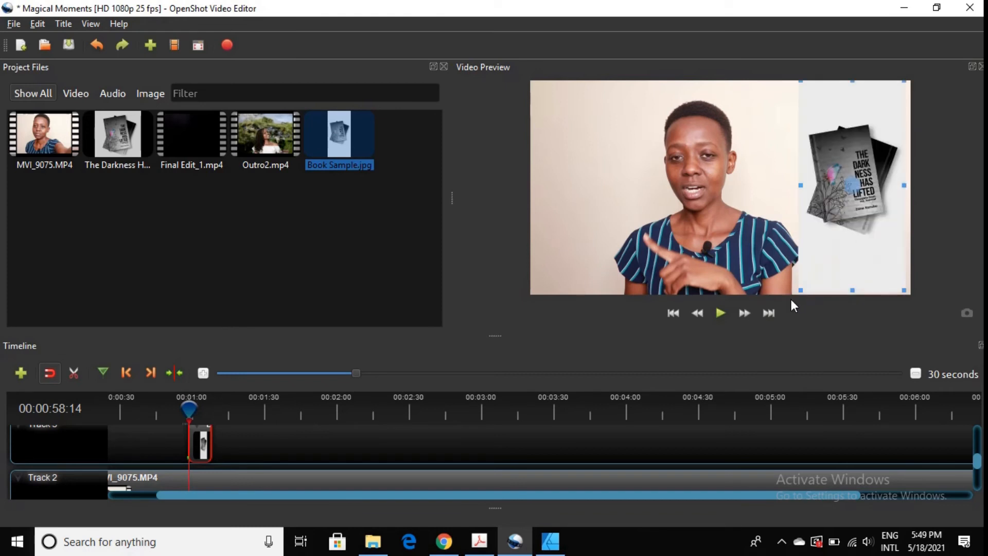
left_click_drag(852, 185, 852, 189)
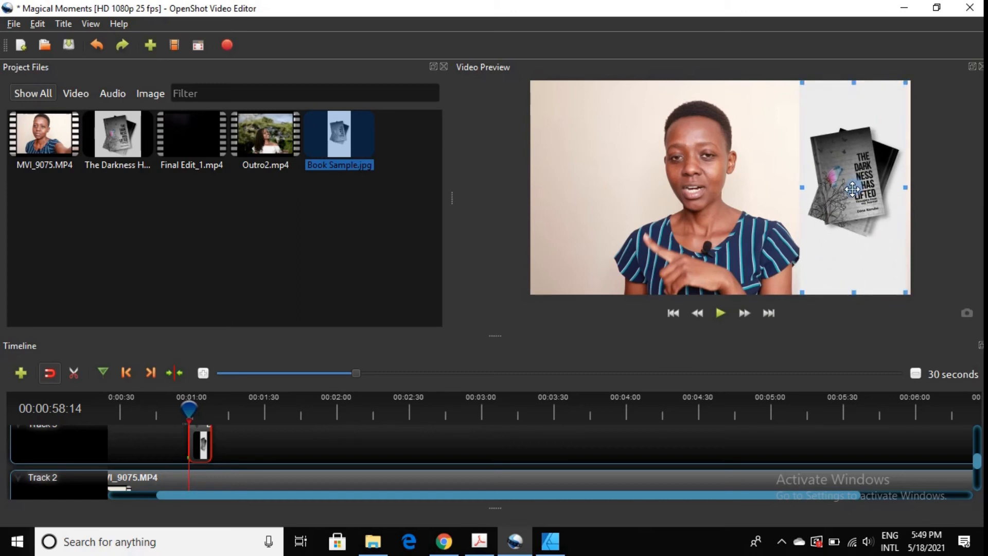
Step: Try to enlarge and reposition the Book Sample image beside the speaker, and undo the scaling changes
left_click_drag(802, 292, 535, 472)
left_click_drag(517, 435, 539, 359)
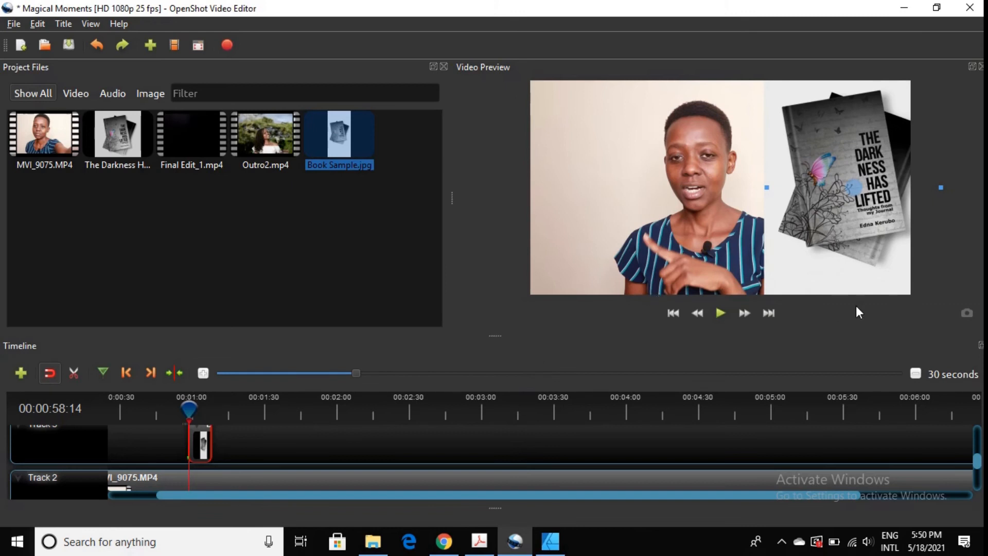
left_click_drag(767, 187, 833, 340)
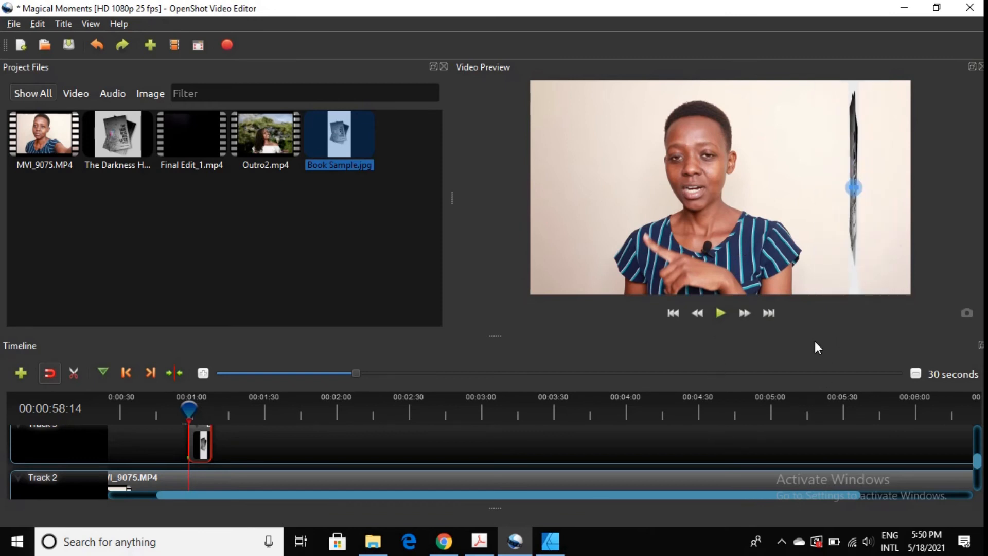
key("ctrl+z")
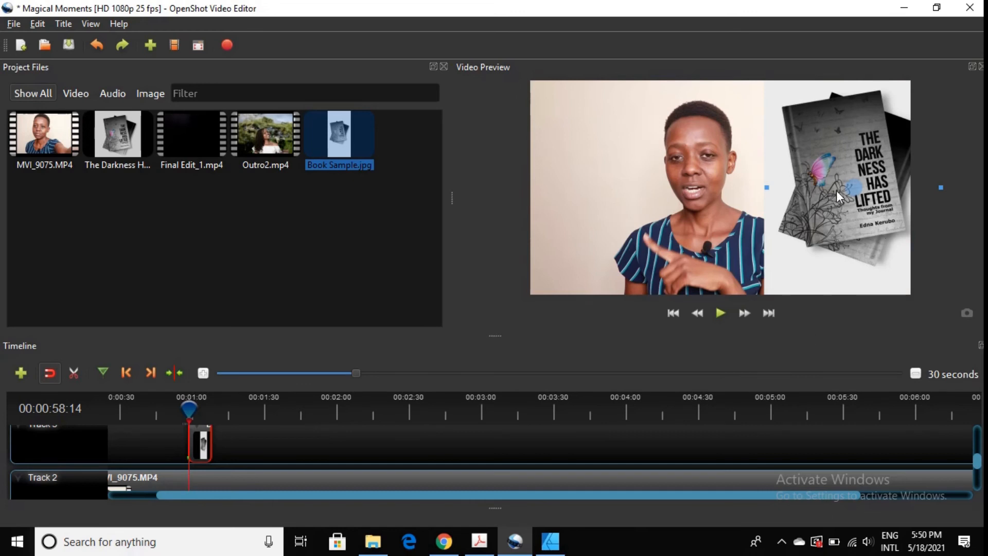
left_click_drag(851, 185, 847, 203)
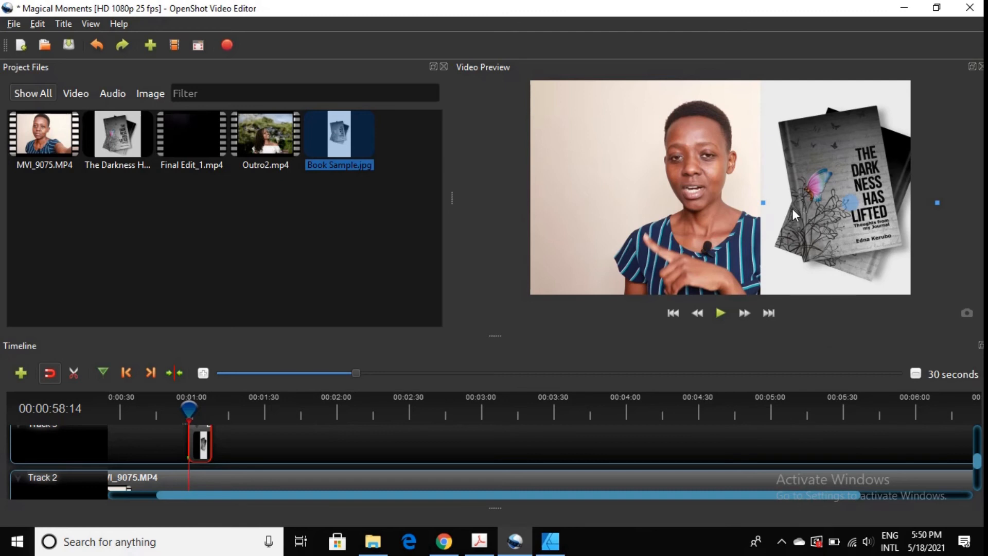
left_click_drag(847, 202, 863, 275)
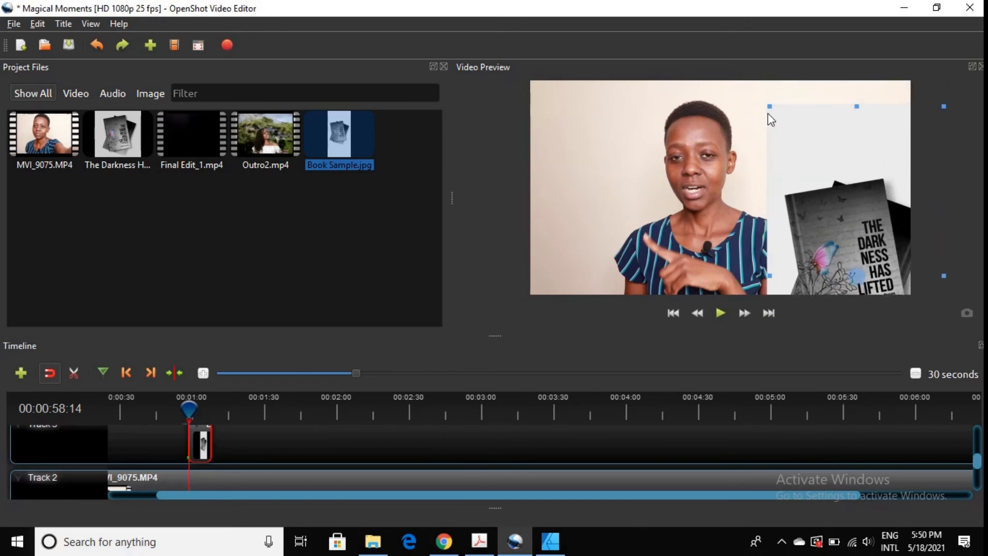
left_click_drag(768, 107, 598, 70)
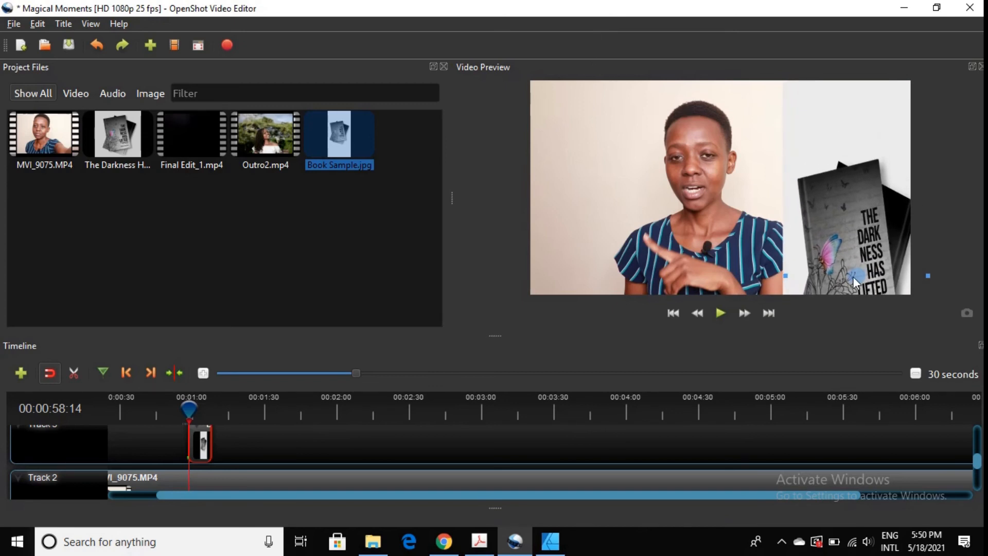
left_click_drag(858, 270, 848, 211)
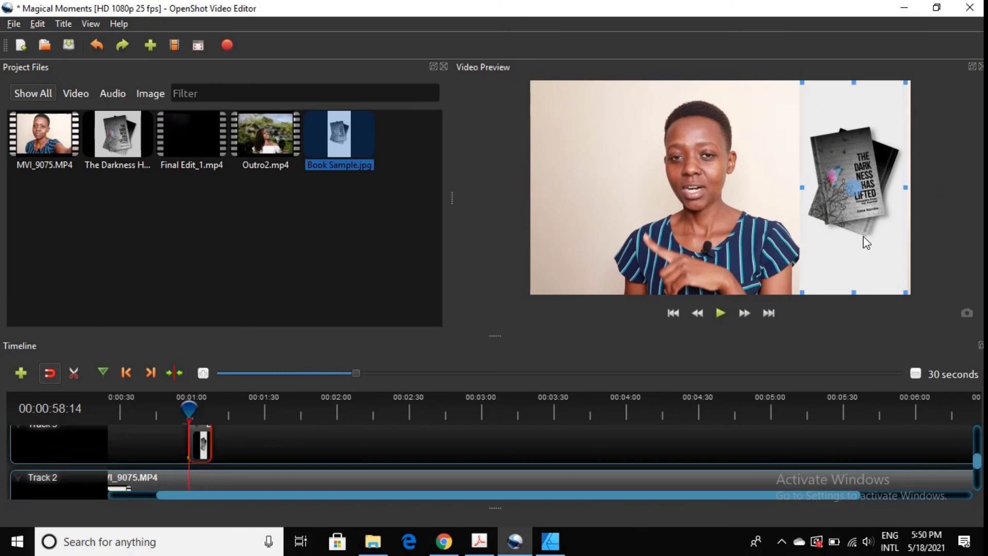
Step: Undo the Book Sample image's position adjustments and place it again on the right side of the video frame beside the speaker
left_click_drag(857, 183, 857, 187)
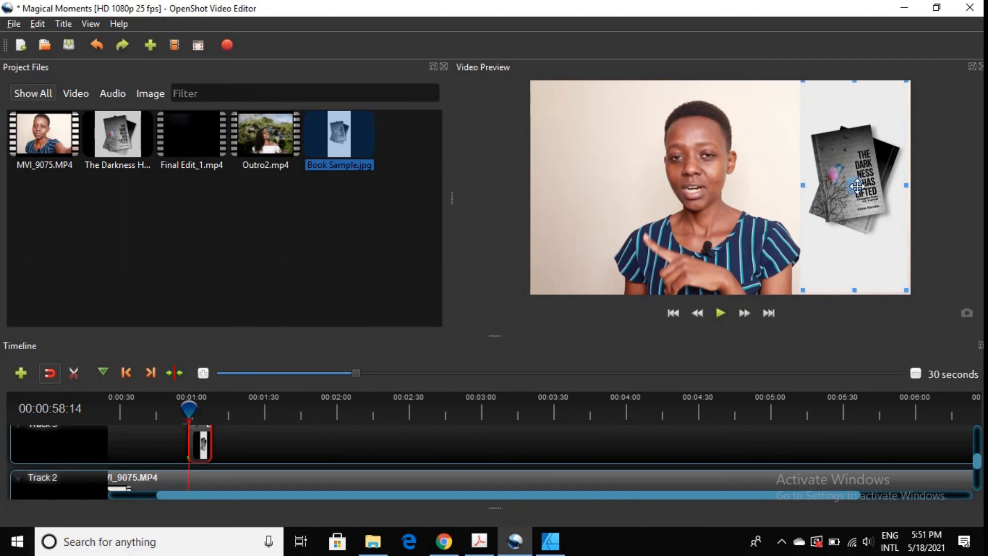
key("Left")
key("Left")
key("ctrl+z")
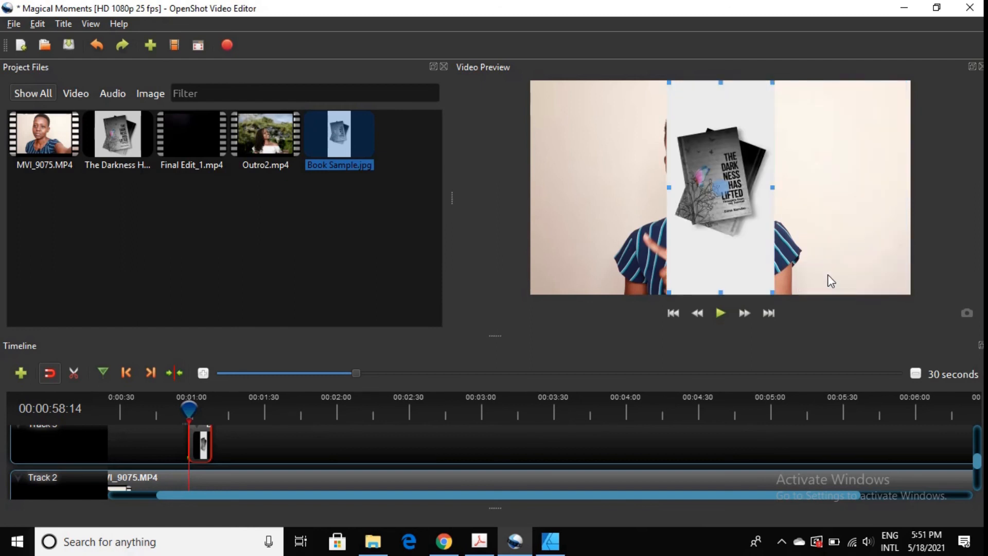
left_click_drag(719, 188, 850, 188)
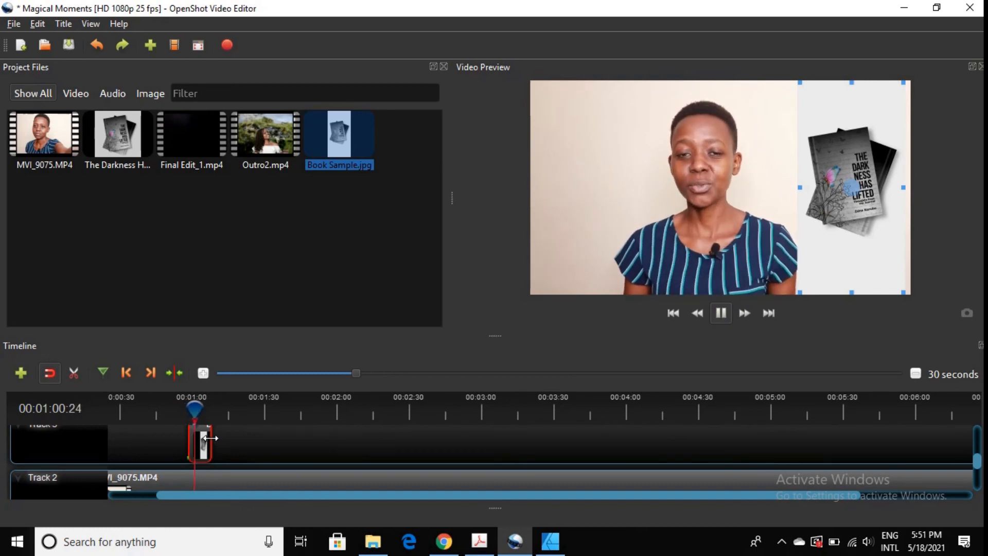
Step: Move the Book Sample clip on Track 3 to start at about 00:01:03
scroll(208, 437, "up", 1)
scroll(207, 437, "up", 1)
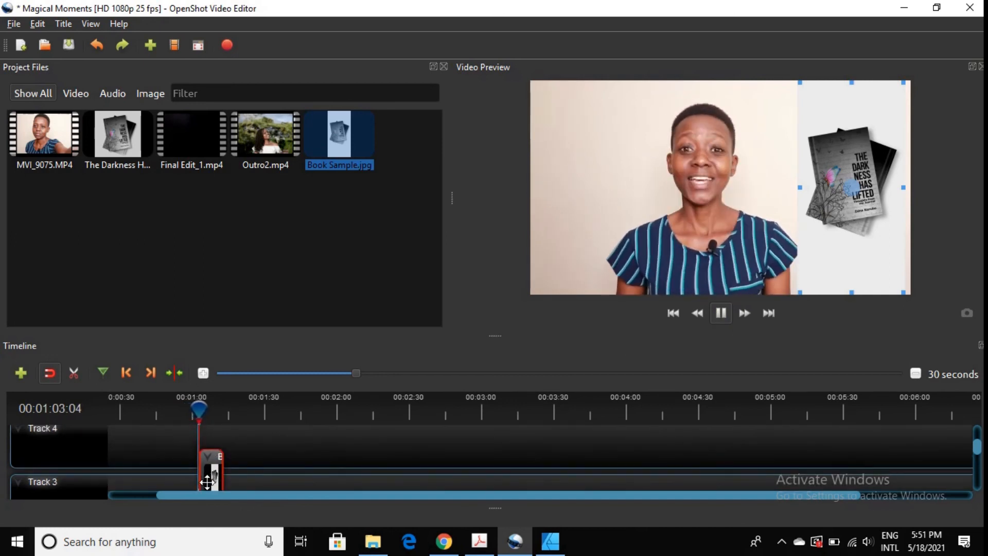
left_click_drag(206, 482, 214, 459)
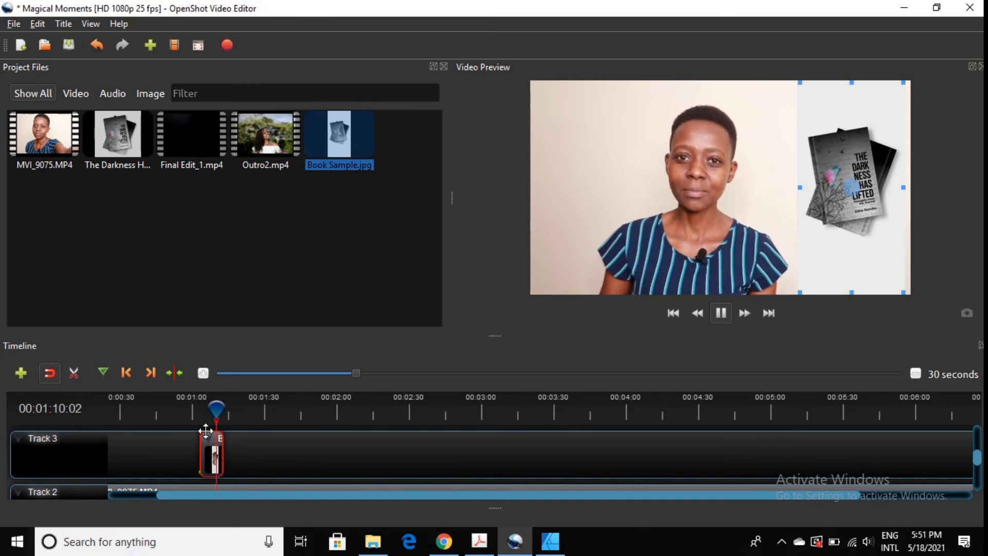
Step: Play the video from about 00:00:57 to check the Book Sample overlay, deselect the clip, and pause just after the overlay ends
left_click(184, 412)
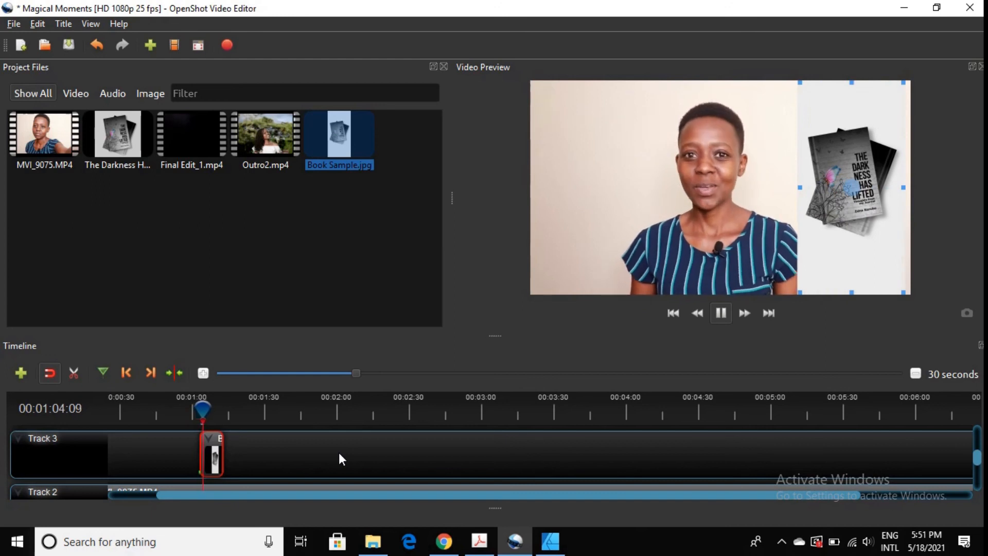
left_click(277, 457)
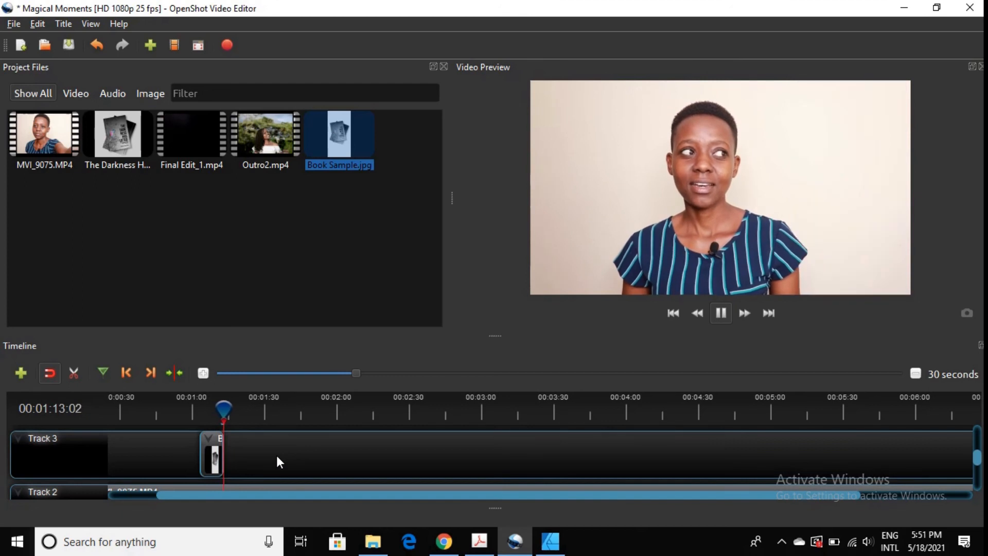
left_click(720, 311)
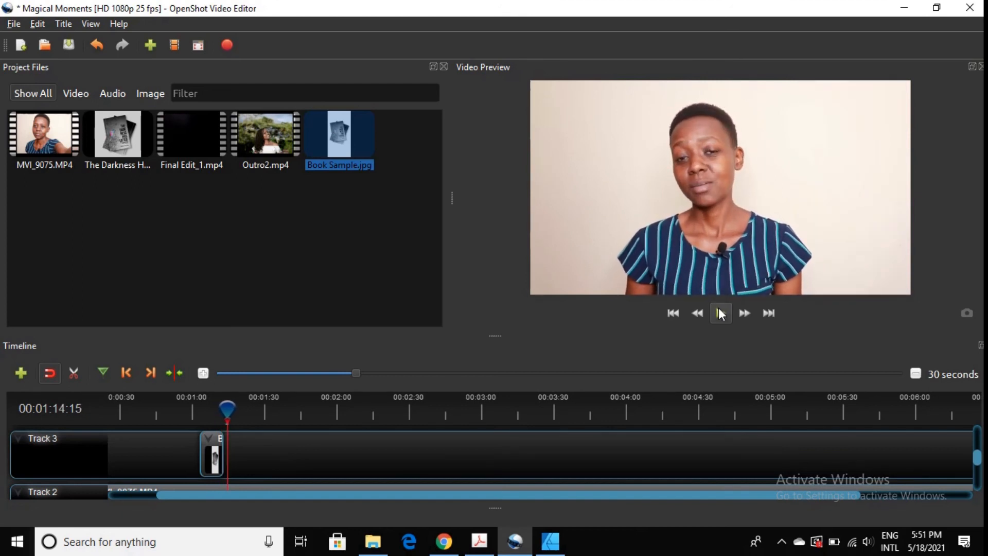
Step: Examine the clip arrangement on all tracks across the whole timeline, ending at a 60-second scale
scroll(570, 454, "down", 2)
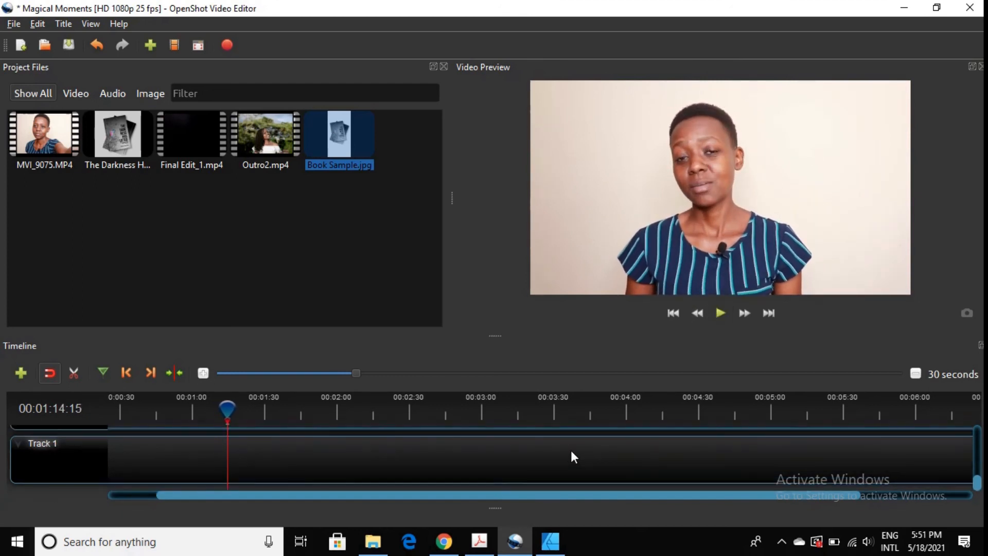
left_click_drag(354, 378, 272, 374)
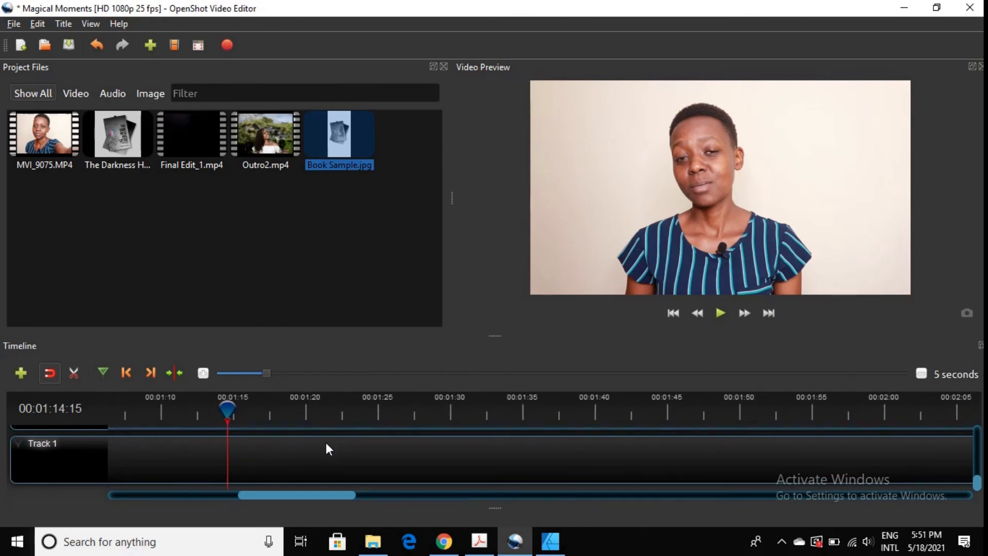
scroll(308, 466, "up", 2)
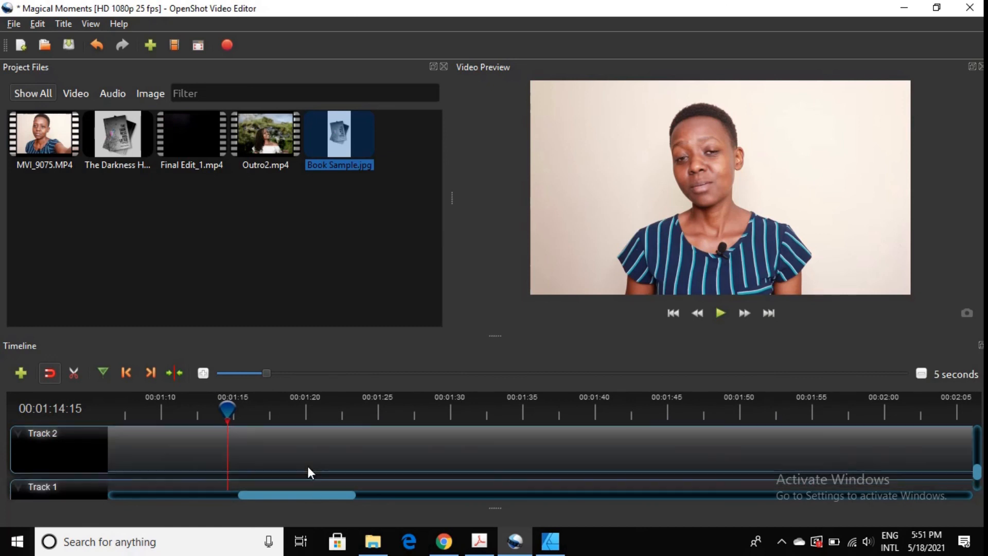
left_click_drag(270, 491, 195, 492)
left_click_drag(263, 375, 396, 378)
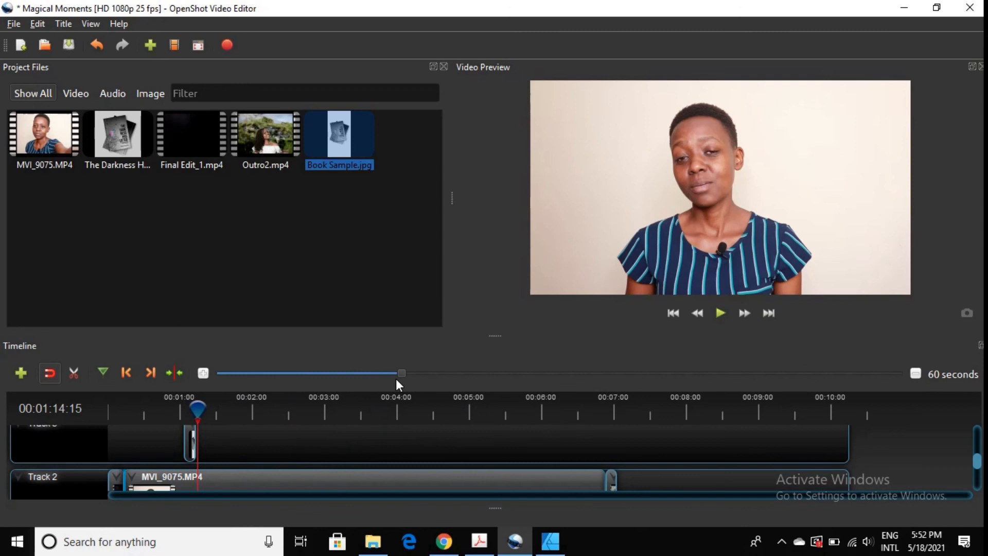
scroll(487, 461, "down", 1)
scroll(487, 461, "down", 1)
scroll(488, 463, "up", 1)
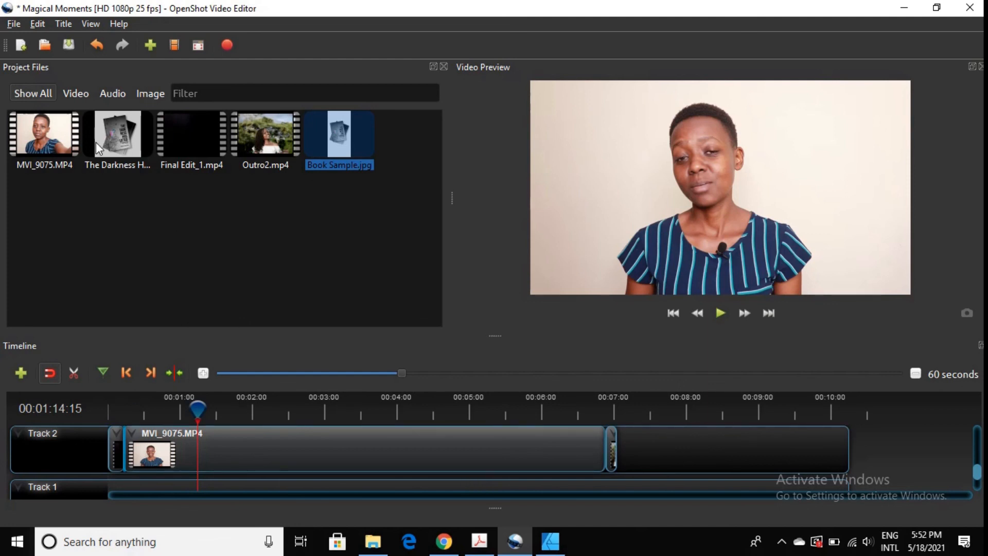
Step: Save the project and open the video export settings
left_click(12, 24)
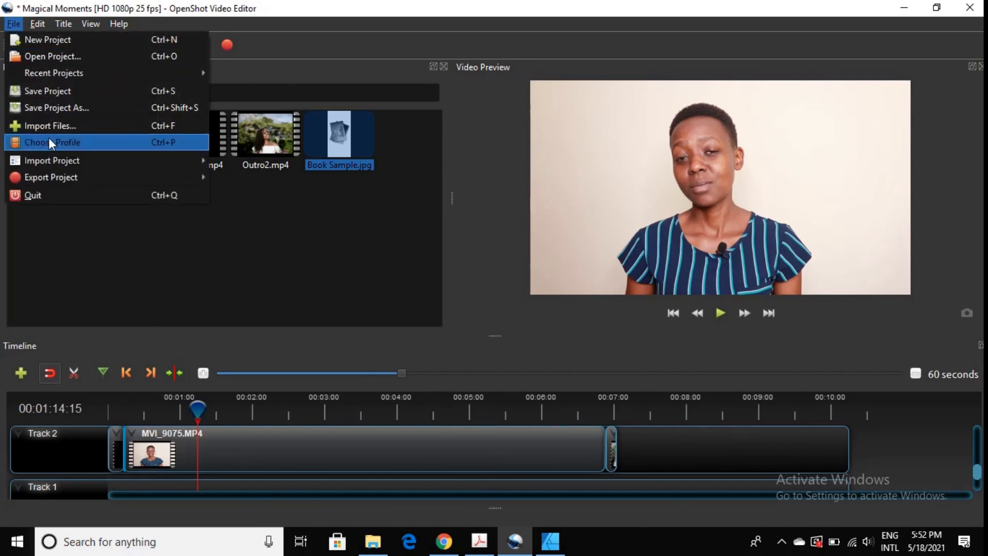
left_click(47, 96)
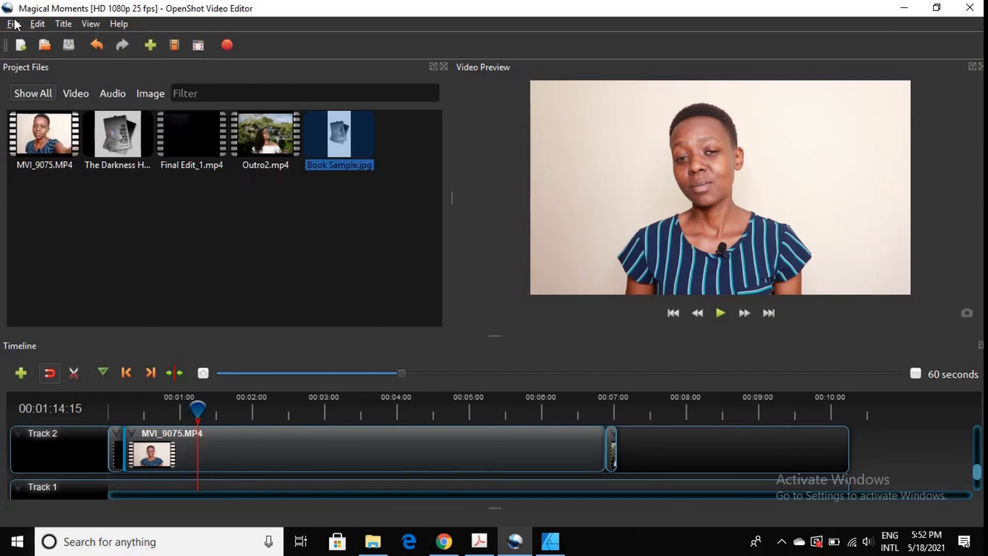
left_click(13, 24)
mouse_move(41, 178)
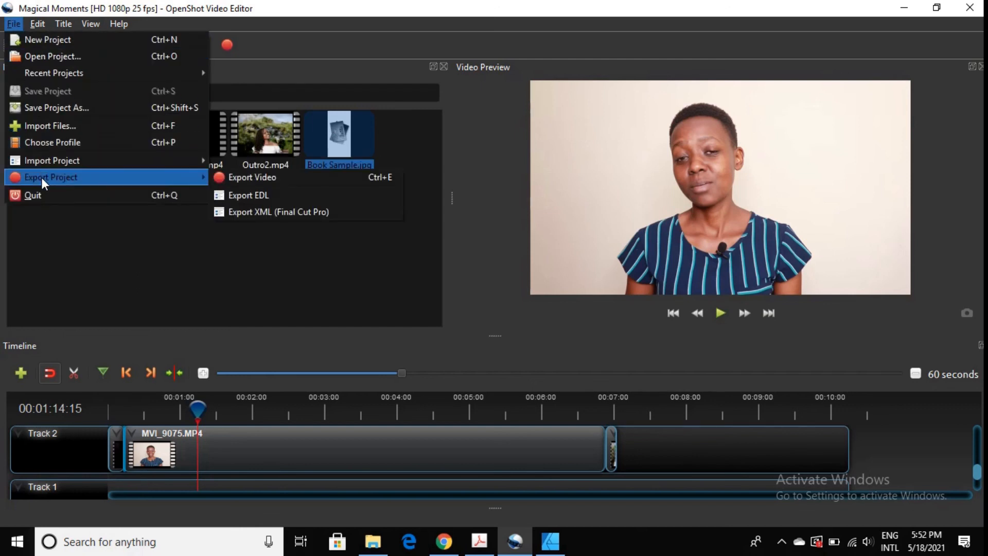
left_click(318, 177)
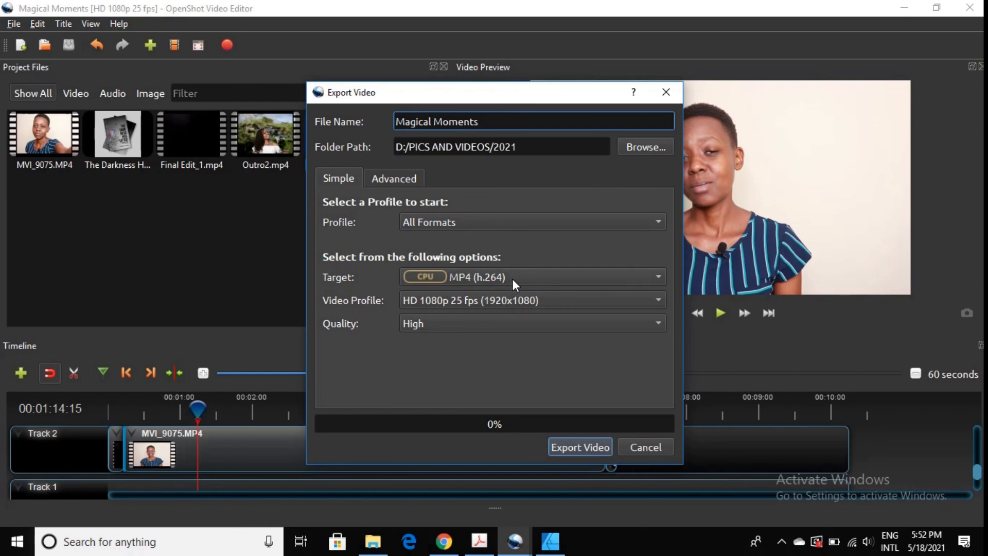
Step: Export the video as MP4 (h.264) with the HD 1080p 25 fps (1920x1080) profile and High quality
left_click(569, 287)
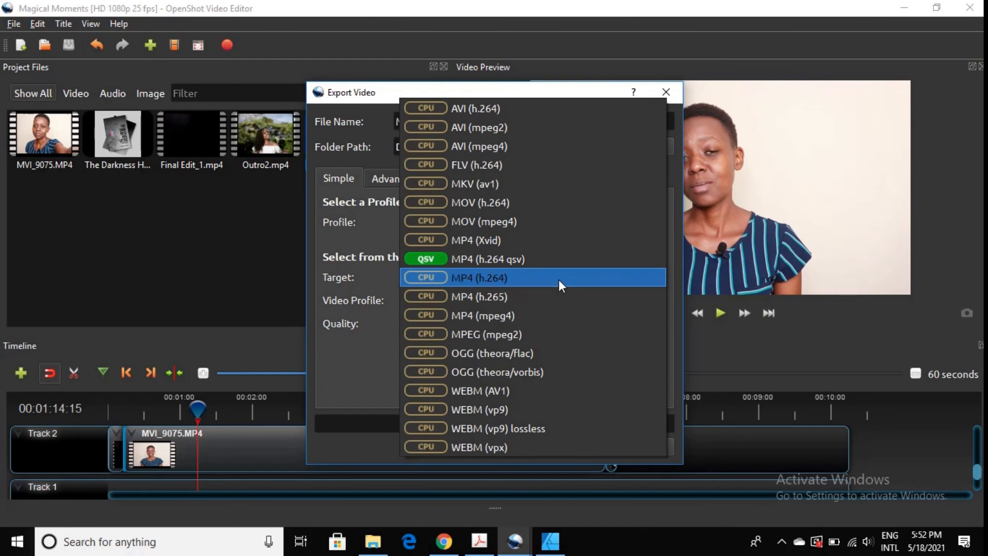
left_click(555, 277)
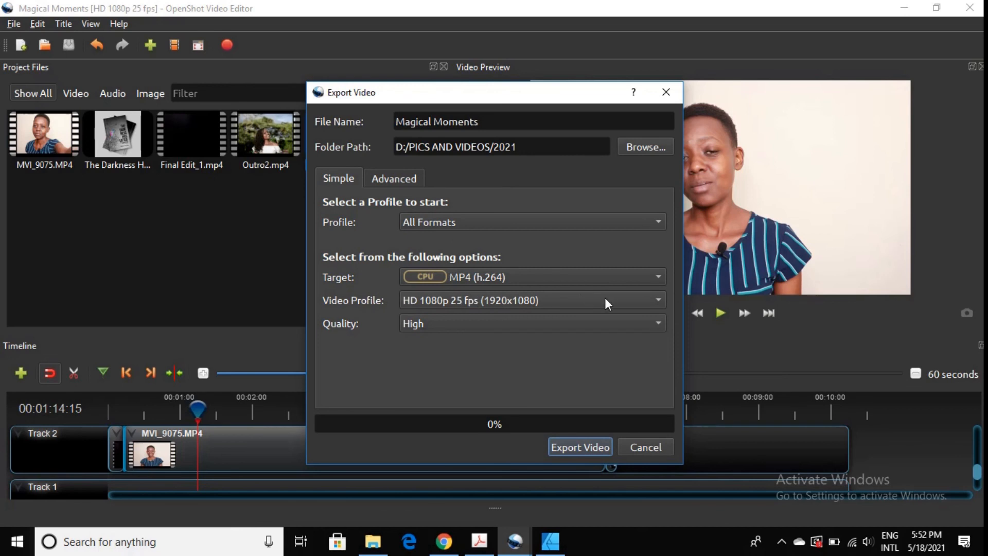
left_click(455, 325)
left_click(454, 325)
left_click(582, 445)
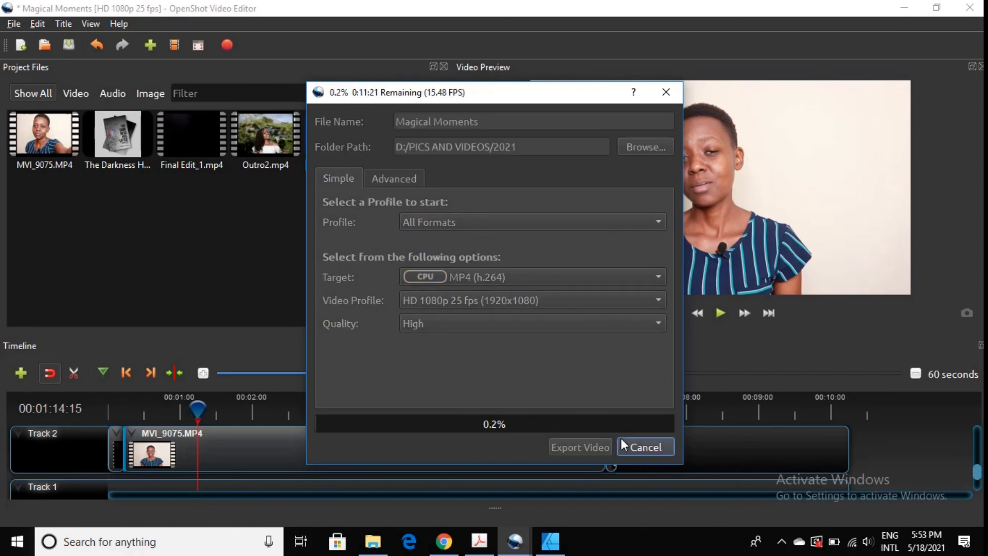